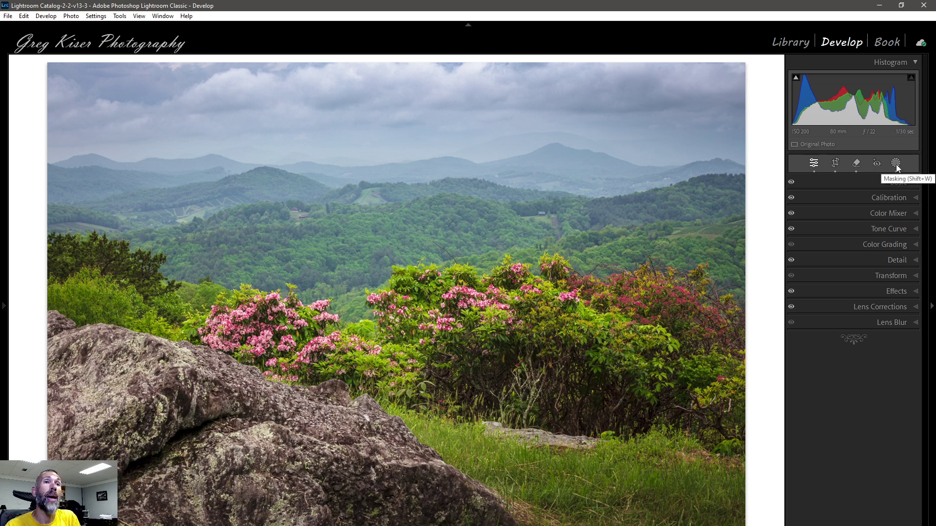
- Open the masking tools and toggle all masks off and on twice to compare the photo with and without them
{"action": "left_click", "coordinate": [896, 163]}
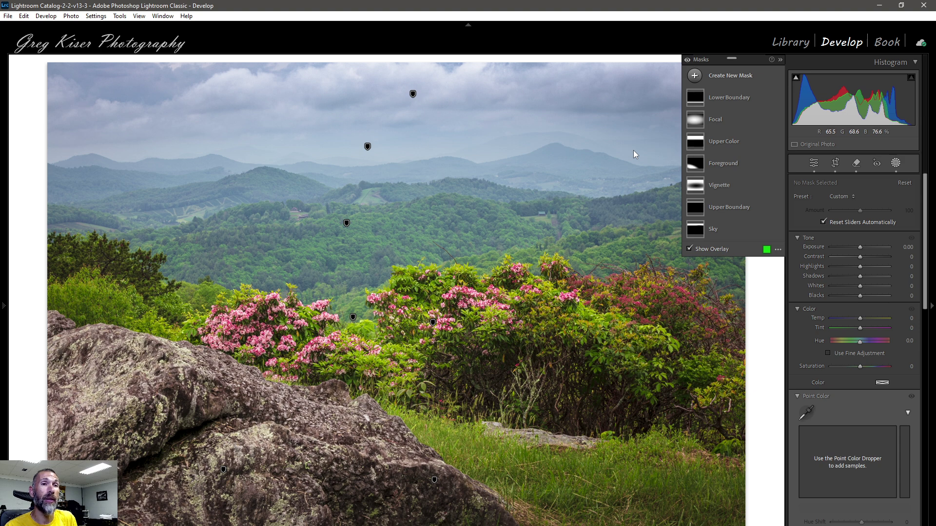
{"action": "left_click", "coordinate": [687, 60]}
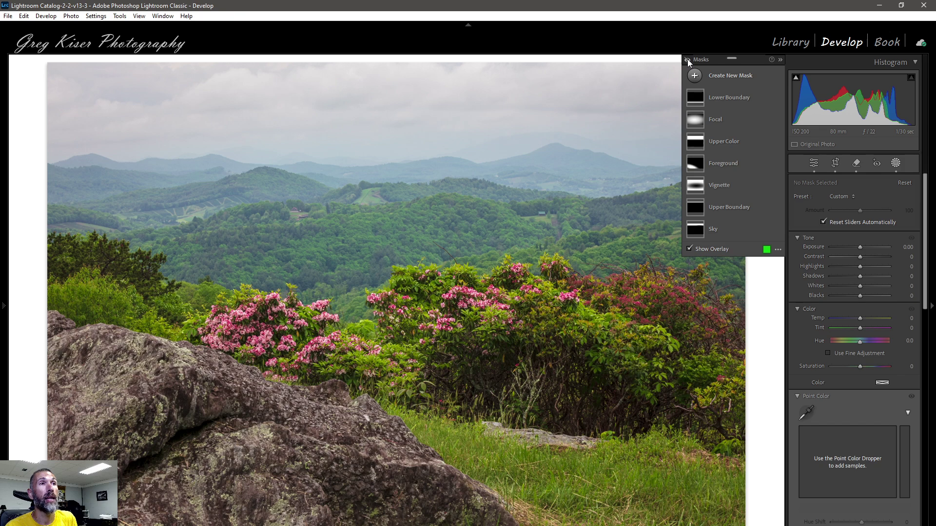
{"action": "left_click", "coordinate": [687, 59]}
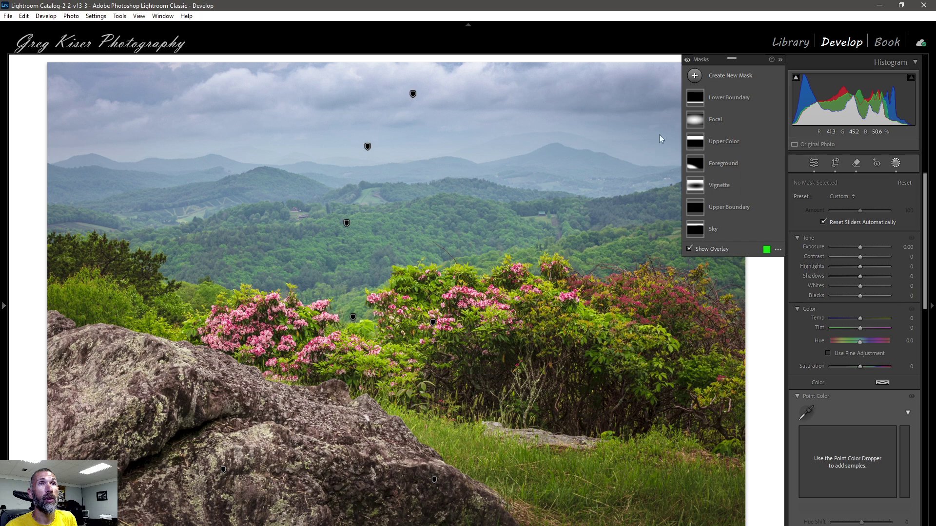
{"action": "left_click", "coordinate": [686, 61]}
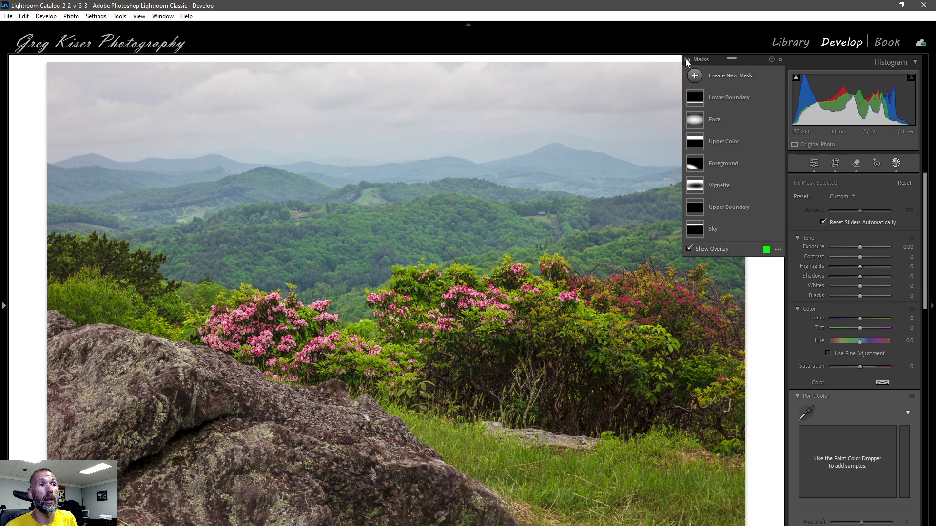
{"action": "left_click", "coordinate": [687, 60]}
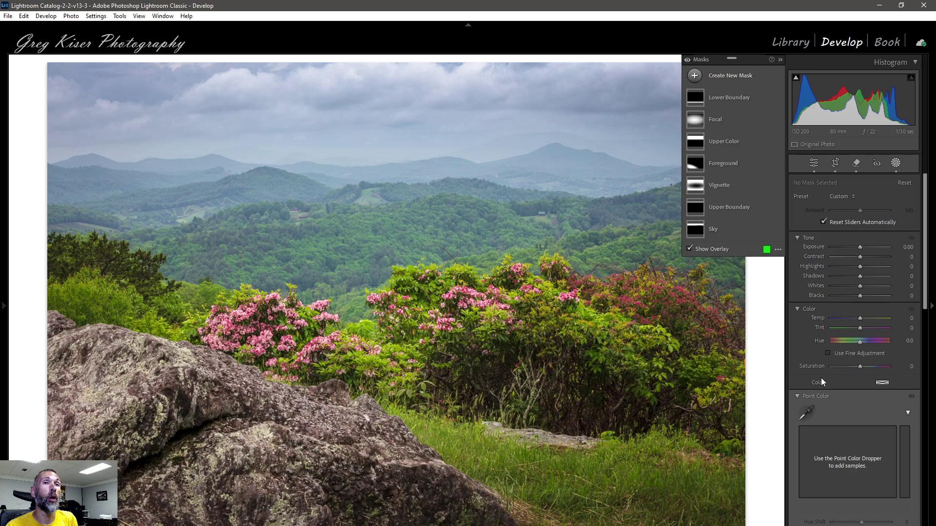
- Delete all existing masks from the photo
{"action": "scroll", "coordinate": [821, 378], "scroll_direction": "down", "scroll_amount": 5}
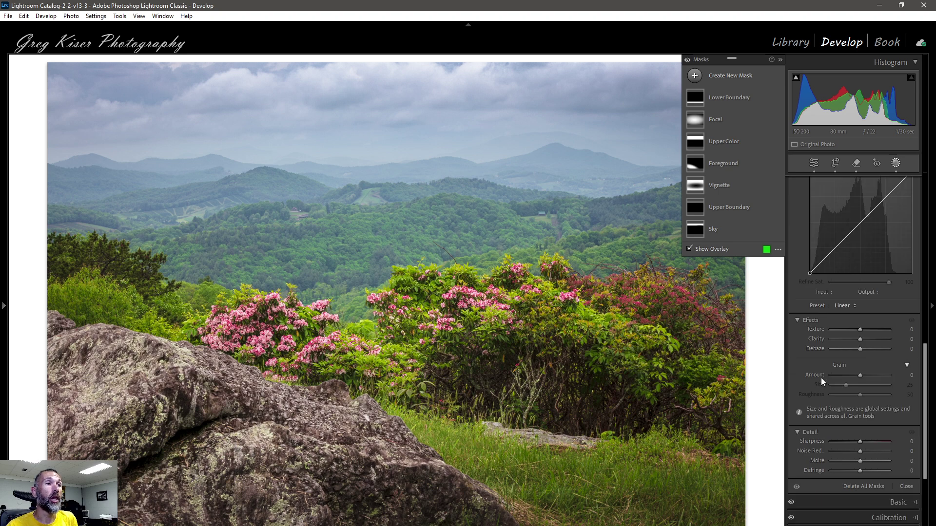
{"action": "left_click", "coordinate": [864, 486]}
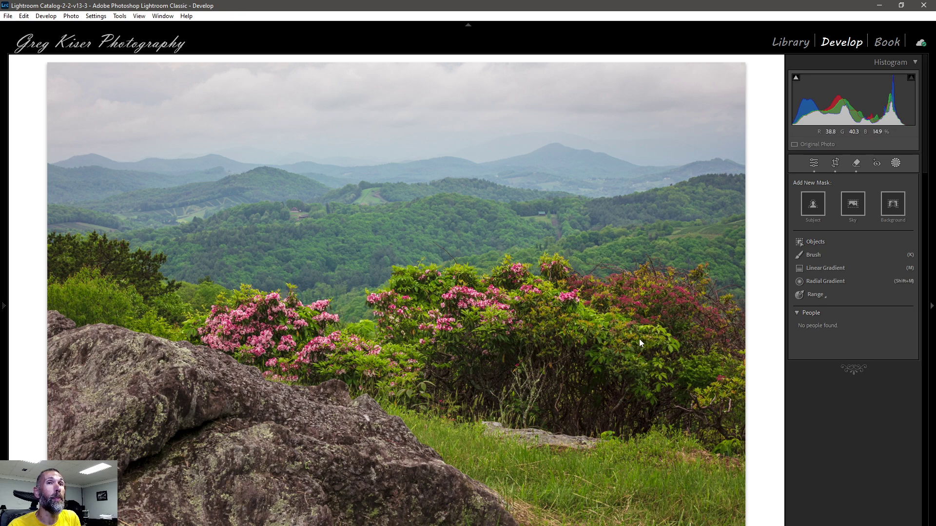
- Try to create a mask with automatic Subject selection
{"action": "left_click", "coordinate": [812, 206]}
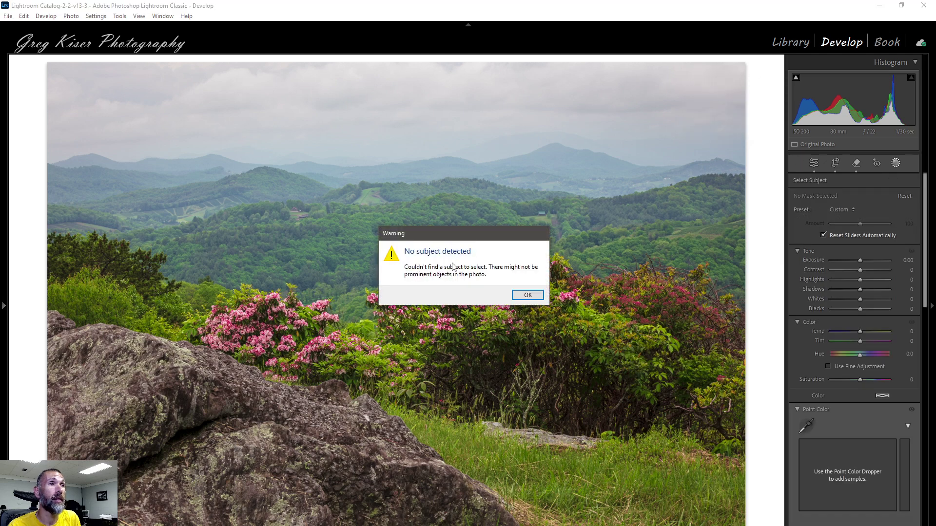
{"action": "left_click", "coordinate": [523, 296]}
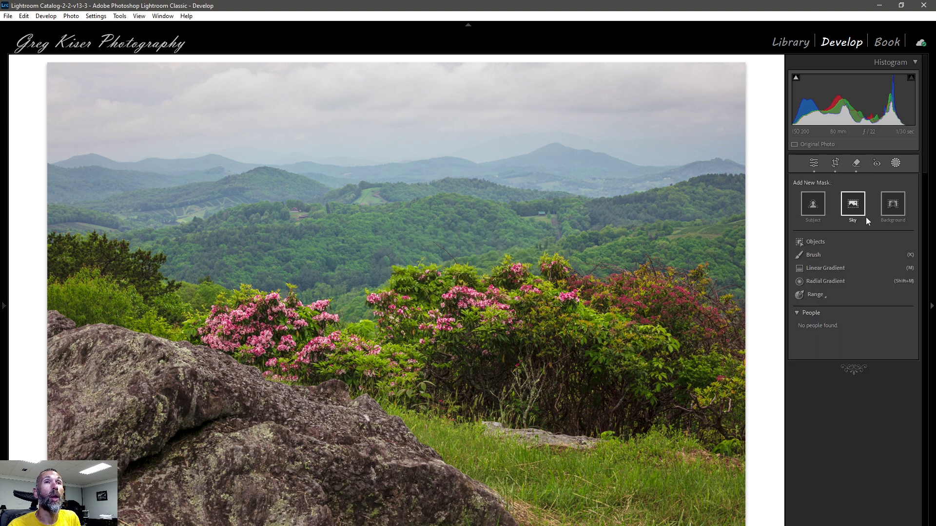
- Create a Sky selection mask and subtract the distant mountain ridges along the horizon from it with a brush
{"action": "left_click", "coordinate": [851, 209]}
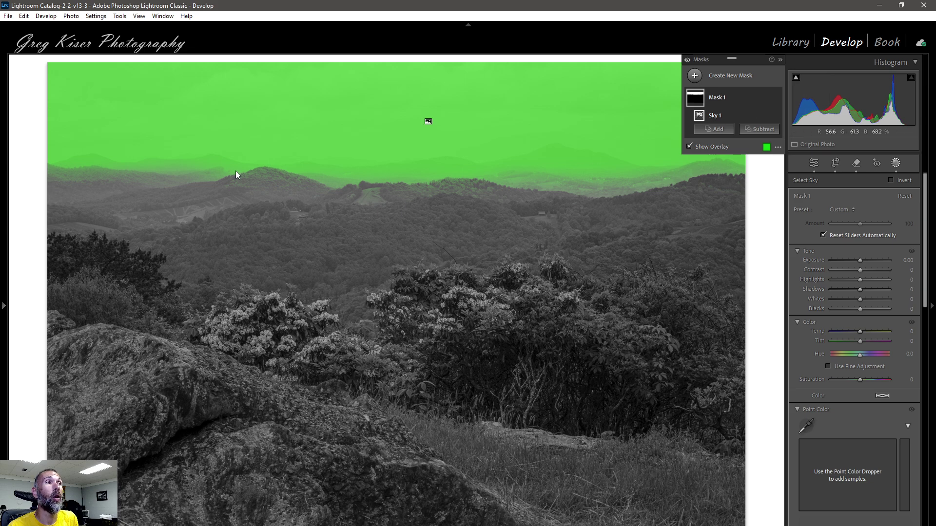
{"action": "left_click", "coordinate": [762, 129]}
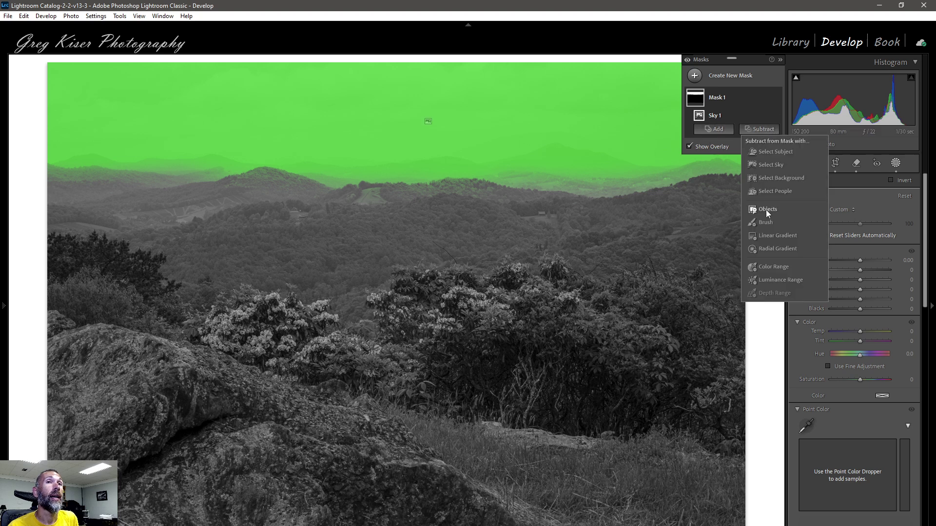
{"action": "left_click", "coordinate": [765, 223]}
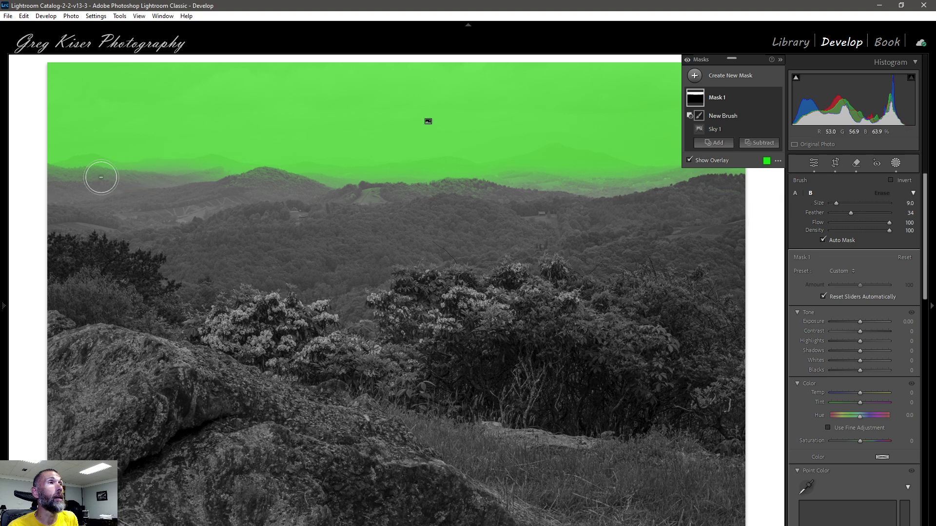
{"action": "mouse_move", "coordinate": [63, 175]}
{"action": "left_mouse_down"}
{"action": "mouse_move", "coordinate": [56, 168]}
{"action": "mouse_move", "coordinate": [125, 161]}
{"action": "mouse_move", "coordinate": [731, 171]}
{"action": "left_mouse_up"}
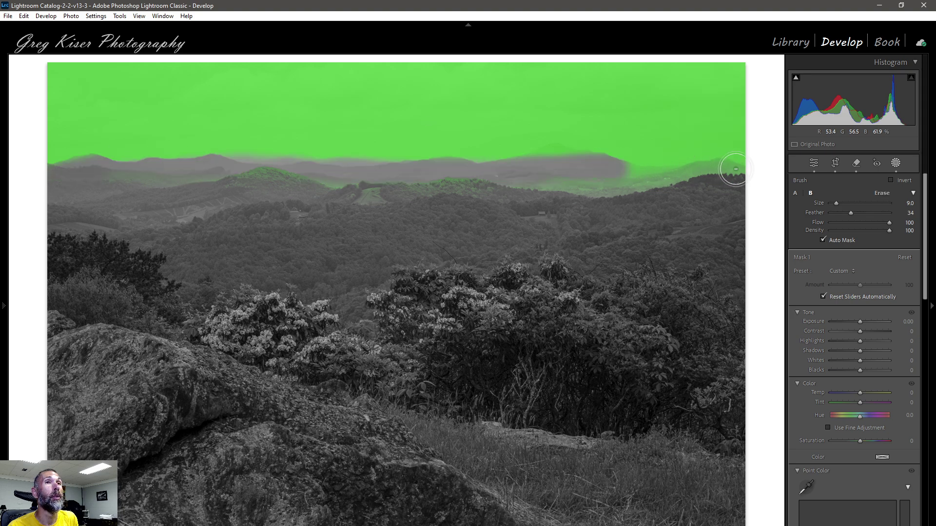
{"action": "mouse_move", "coordinate": [505, 183]}
{"action": "left_mouse_down"}
{"action": "mouse_move", "coordinate": [143, 180]}
{"action": "mouse_move", "coordinate": [90, 198]}
{"action": "mouse_move", "coordinate": [236, 206]}
{"action": "mouse_move", "coordinate": [734, 191]}
{"action": "mouse_move", "coordinate": [706, 174]}
{"action": "mouse_move", "coordinate": [525, 174]}
{"action": "left_mouse_up"}
{"action": "mouse_move", "coordinate": [301, 171]}
{"action": "left_mouse_down"}
{"action": "mouse_move", "coordinate": [277, 167]}
{"action": "mouse_move", "coordinate": [372, 175]}
{"action": "mouse_move", "coordinate": [358, 178]}
{"action": "left_mouse_up"}
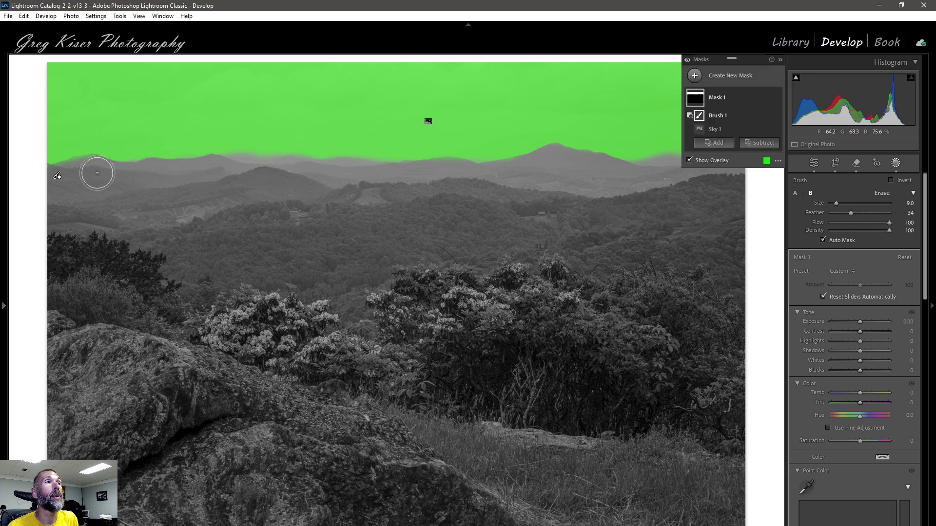
{"action": "mouse_move", "coordinate": [90, 170]}
{"action": "left_mouse_down"}
{"action": "mouse_move", "coordinate": [72, 171]}
{"action": "mouse_move", "coordinate": [190, 193]}
{"action": "left_mouse_up"}
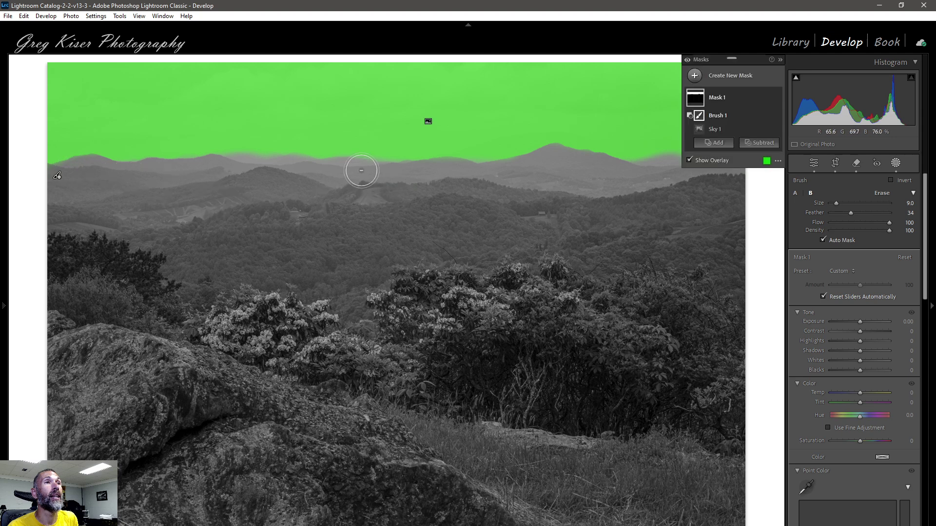
{"action": "mouse_move", "coordinate": [362, 173]}
{"action": "left_mouse_down"}
{"action": "mouse_move", "coordinate": [399, 171]}
{"action": "mouse_move", "coordinate": [434, 186]}
{"action": "left_mouse_up"}
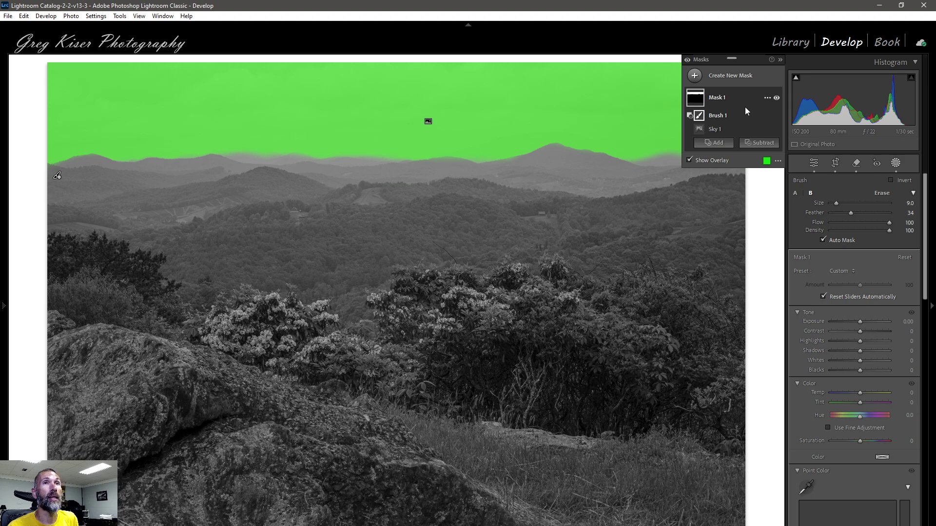
- Delete the brushed sky mask, Mask 1
{"action": "left_click", "coordinate": [767, 97]}
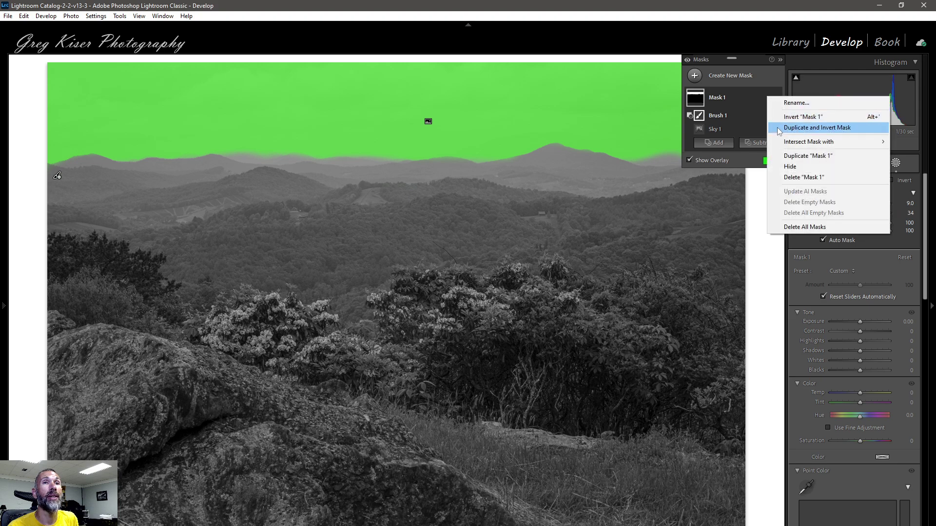
{"action": "left_click", "coordinate": [799, 177]}
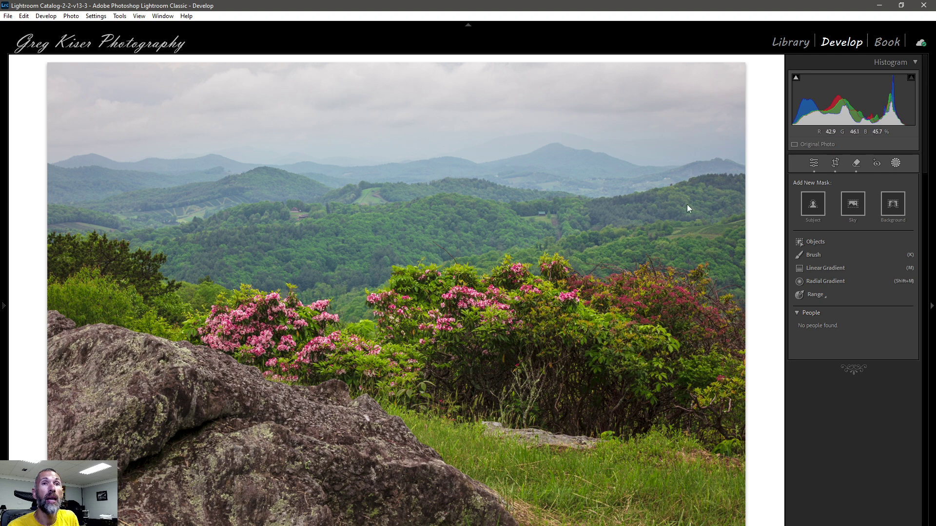
- Create a level linear gradient mask over the sky, fading from the mid-clouds down to just above the distant mountains
{"action": "left_click", "coordinate": [826, 268]}
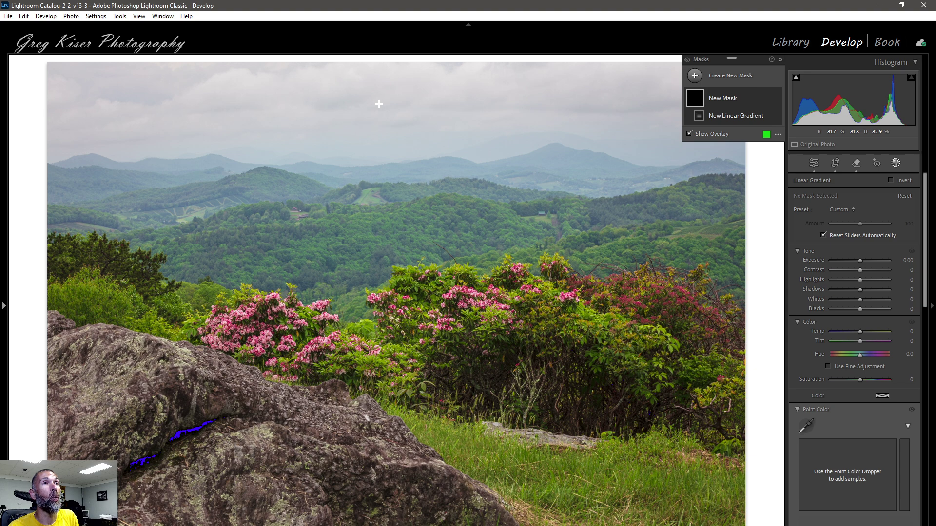
{"action": "left_click_drag", "start_coordinate": [379, 104], "coordinate": [379, 160]}
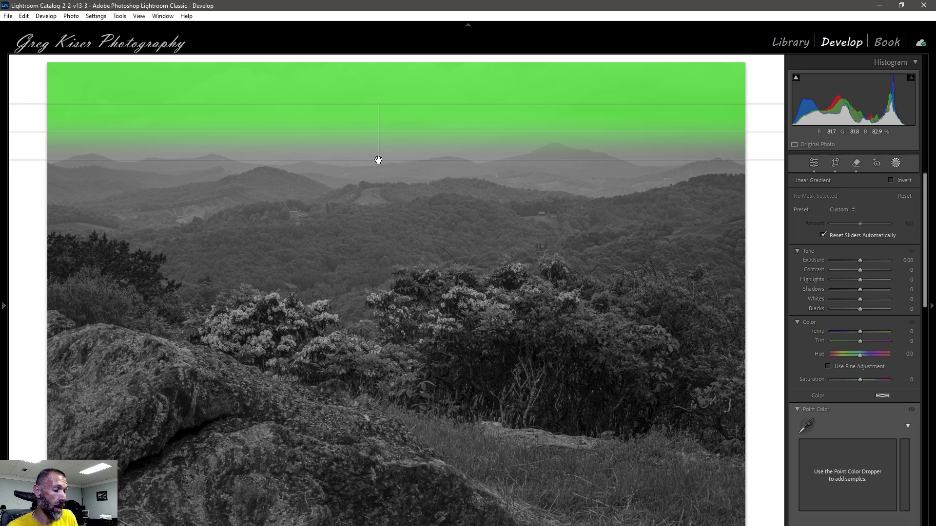
{"action": "left_click_drag", "start_coordinate": [378, 160], "coordinate": [365, 161]}
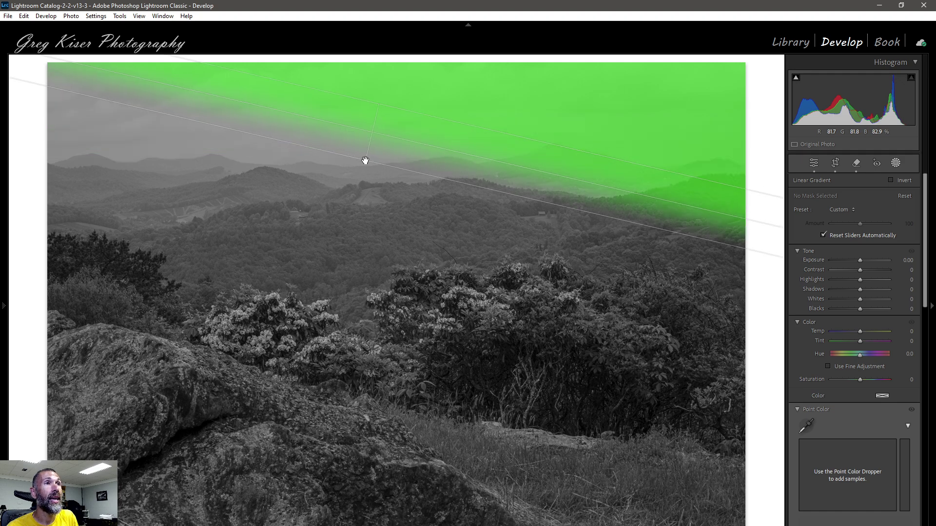
{"action": "key", "text": "shift"}
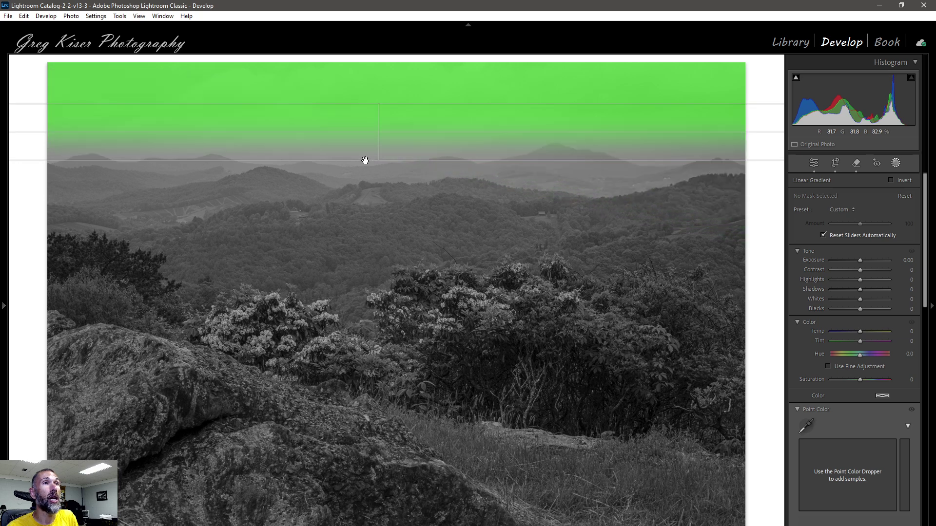
{"action": "left_click_drag", "start_coordinate": [365, 160], "coordinate": [366, 155]}
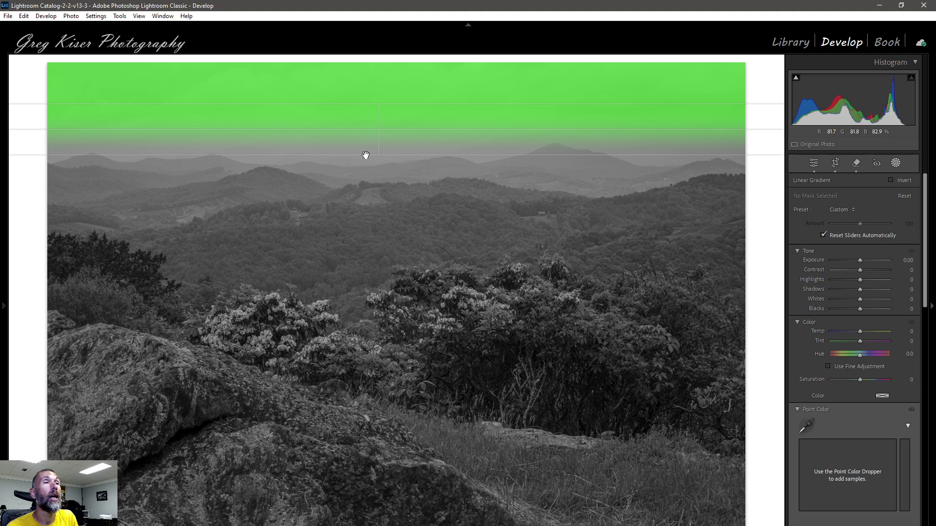
{"action": "left_click_drag", "start_coordinate": [366, 155], "coordinate": [366, 155]}
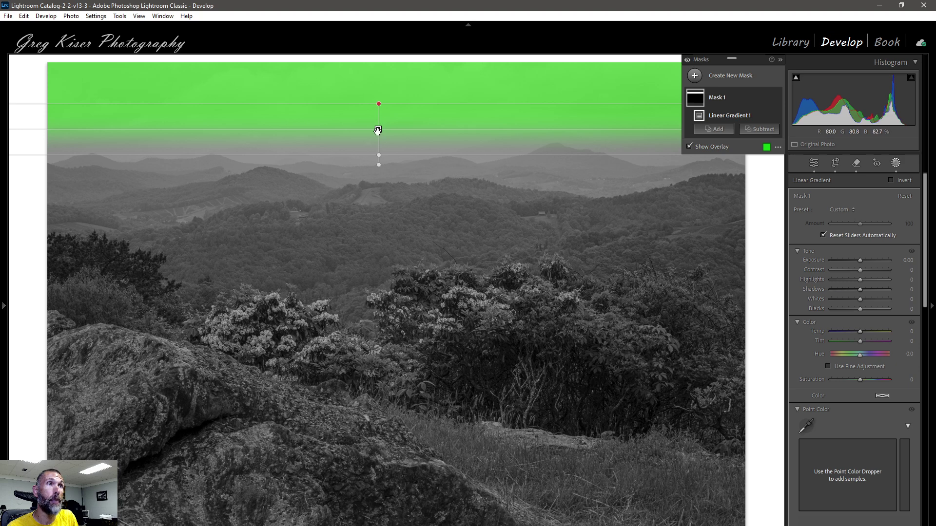
- Reposition the linear gradient over the sky and widen its transition so it fades gradually across the distant mountains
{"action": "left_click_drag", "start_coordinate": [379, 129], "coordinate": [374, 124]}
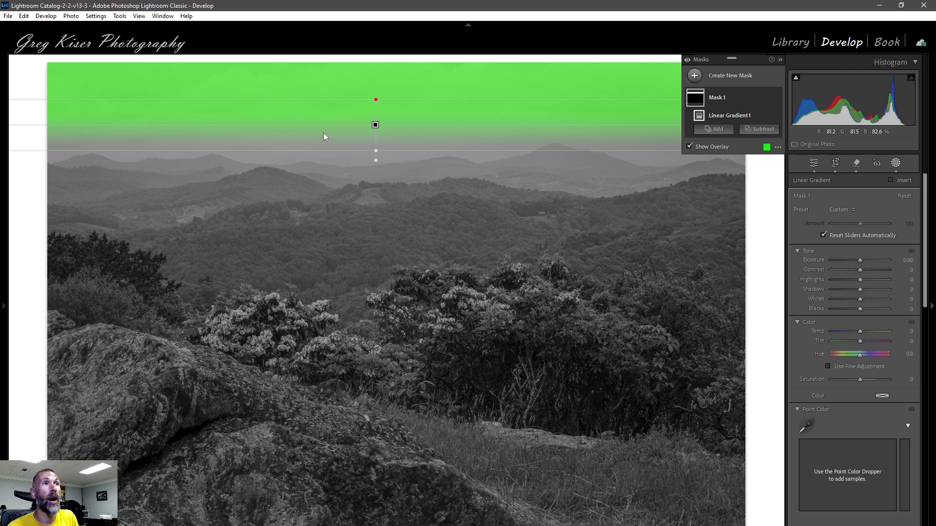
{"action": "left_click_drag", "start_coordinate": [376, 151], "coordinate": [376, 119]}
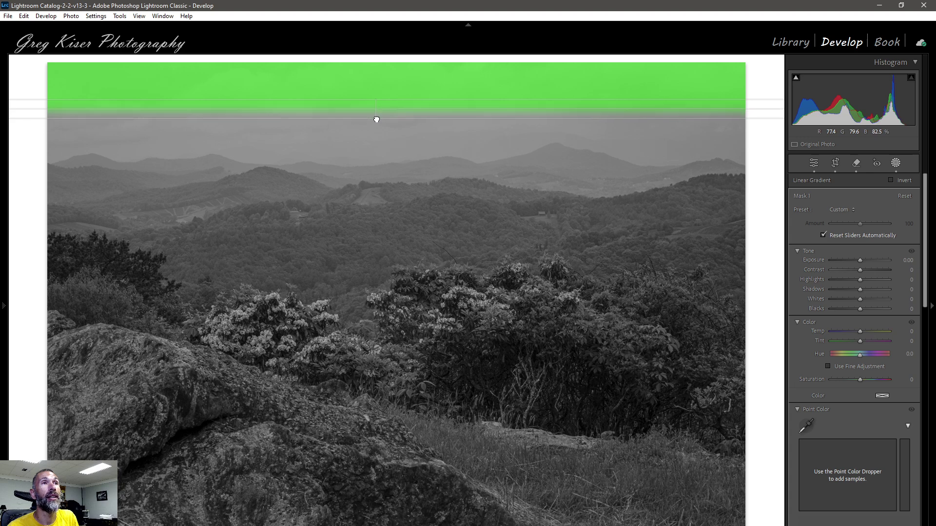
{"action": "left_click_drag", "start_coordinate": [377, 120], "coordinate": [376, 118]}
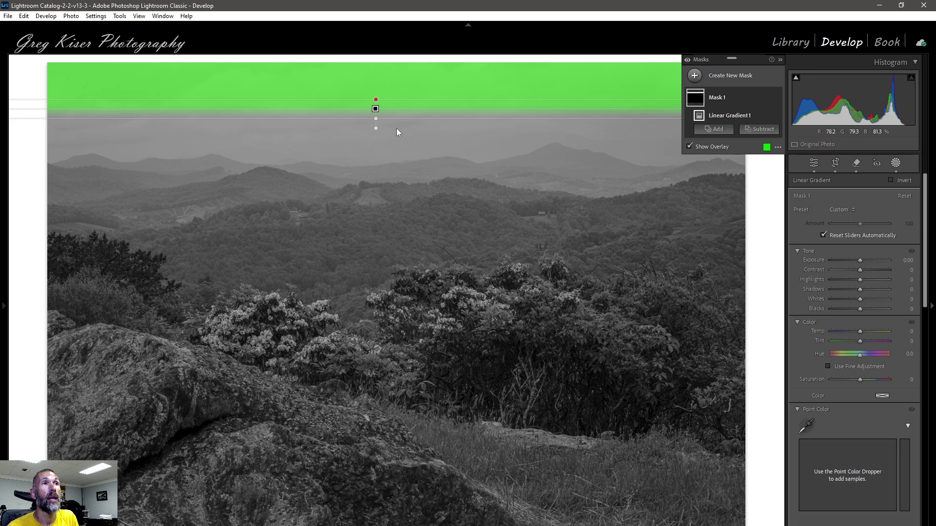
{"action": "left_click_drag", "start_coordinate": [376, 128], "coordinate": [376, 195]}
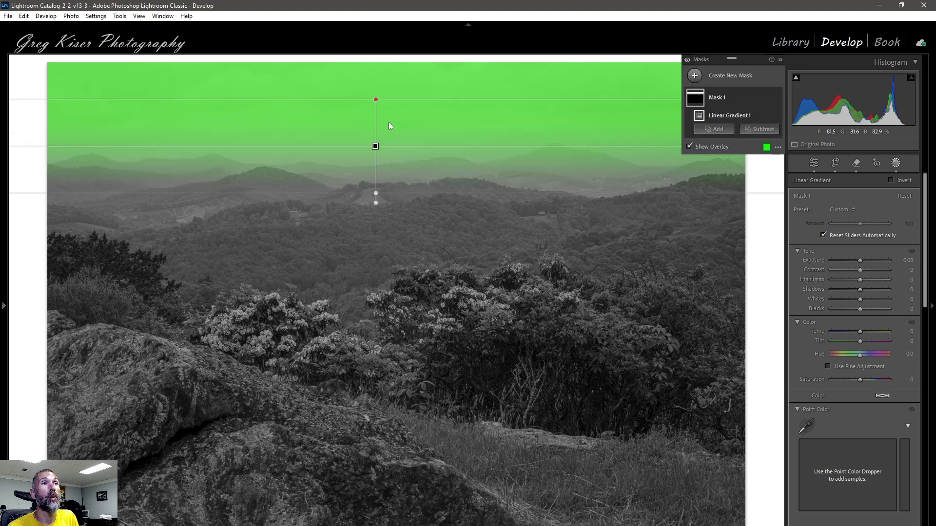
{"action": "left_click_drag", "start_coordinate": [375, 146], "coordinate": [376, 132]}
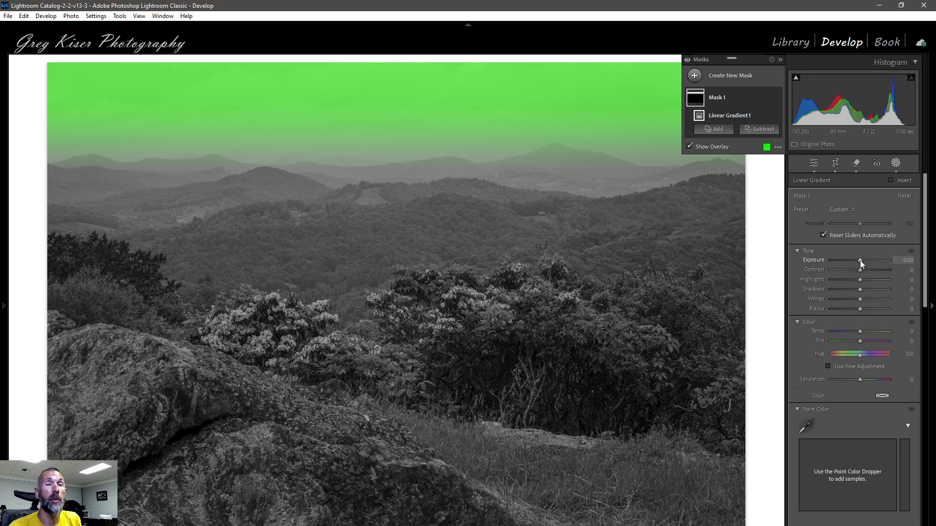
- Set the sky gradient's exposure to -1.49 and adjust its position and transition so the darkening fades softly into the distant mountains
{"action": "left_click_drag", "start_coordinate": [860, 260], "coordinate": [850, 265]}
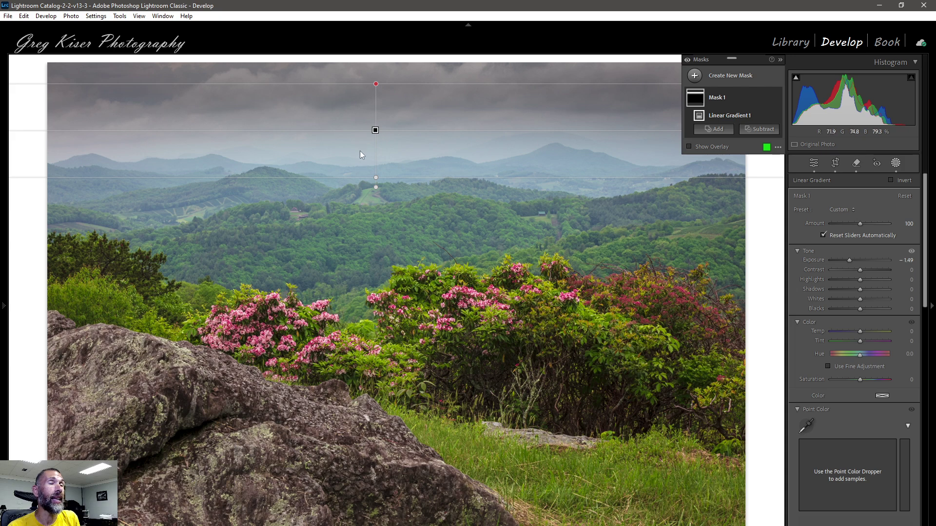
{"action": "left_click_drag", "start_coordinate": [376, 179], "coordinate": [377, 121]}
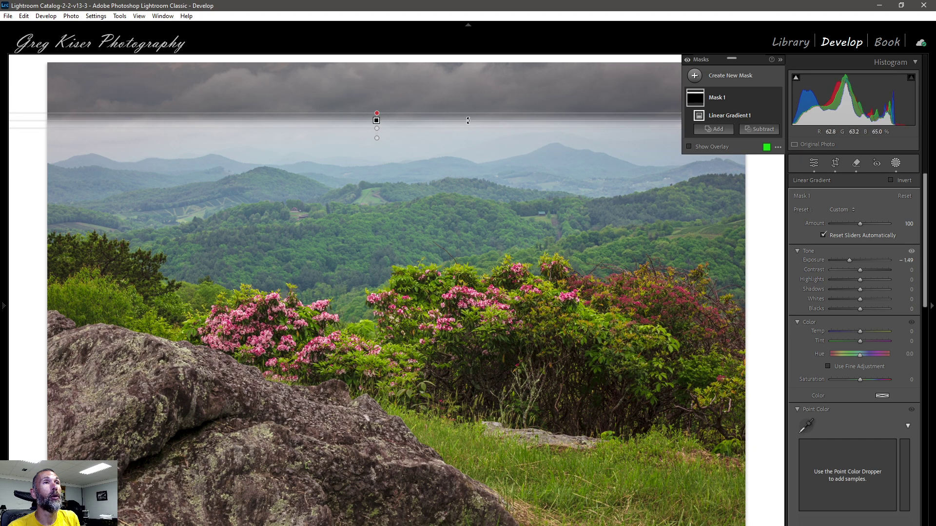
{"action": "mouse_move", "coordinate": [468, 121]}
{"action": "left_mouse_down"}
{"action": "mouse_move", "coordinate": [463, 105]}
{"action": "mouse_move", "coordinate": [462, 133]}
{"action": "mouse_move", "coordinate": [461, 117]}
{"action": "mouse_move", "coordinate": [421, 96]}
{"action": "mouse_move", "coordinate": [361, 97]}
{"action": "mouse_move", "coordinate": [320, 138]}
{"action": "mouse_move", "coordinate": [313, 120]}
{"action": "mouse_move", "coordinate": [326, 99]}
{"action": "mouse_move", "coordinate": [372, 92]}
{"action": "mouse_move", "coordinate": [429, 107]}
{"action": "mouse_move", "coordinate": [445, 140]}
{"action": "mouse_move", "coordinate": [453, 123]}
{"action": "mouse_move", "coordinate": [457, 130]}
{"action": "left_mouse_up"}
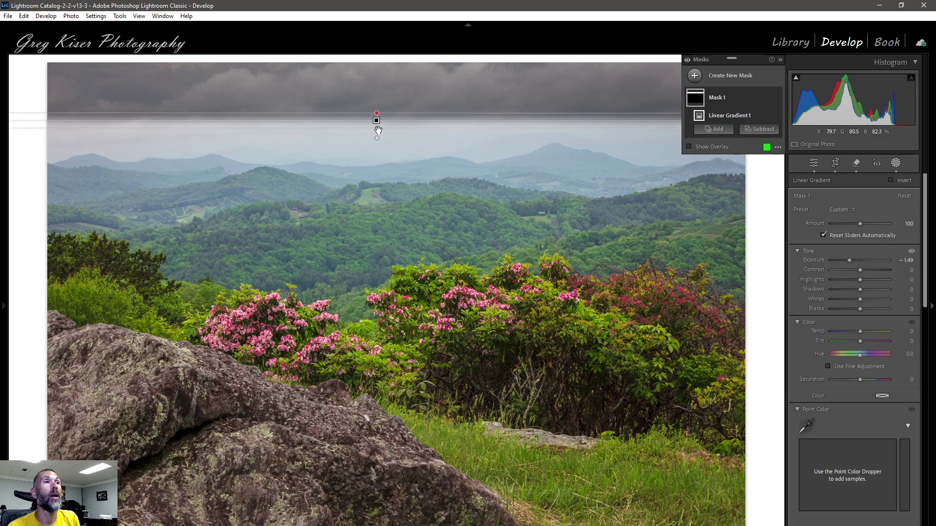
{"action": "left_click_drag", "start_coordinate": [376, 130], "coordinate": [374, 182]}
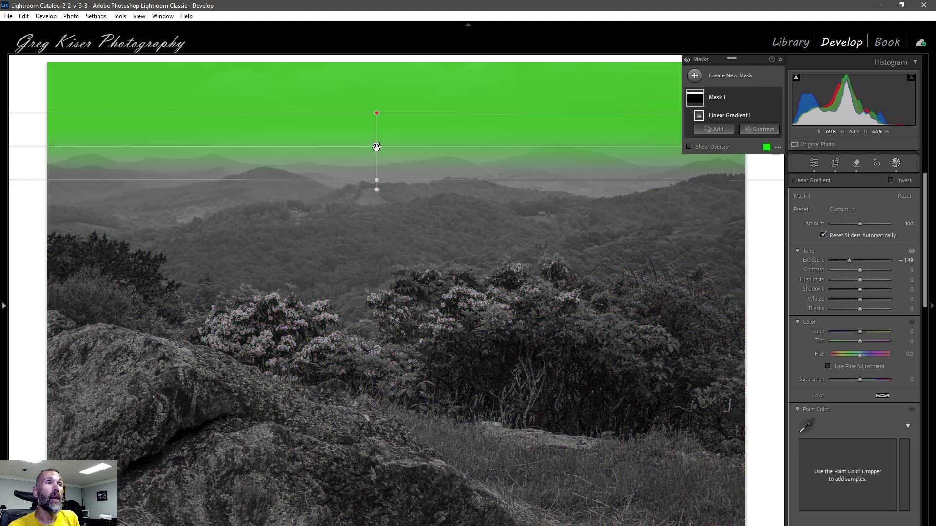
{"action": "left_click_drag", "start_coordinate": [376, 146], "coordinate": [376, 126]}
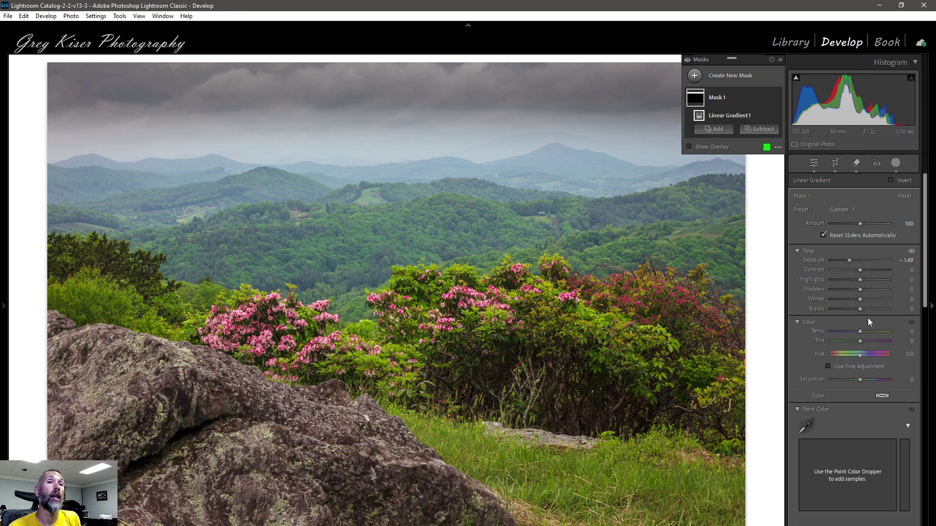
{"action": "scroll", "coordinate": [870, 320], "scroll_direction": "down", "scroll_amount": 3}
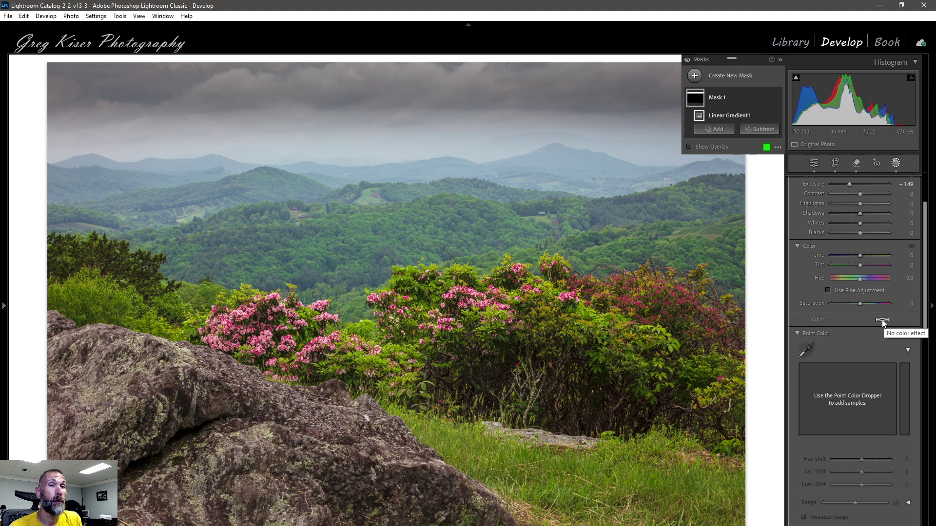
- Review the Color, Point Color, Curve, Effects and Detail adjustments available for the linear gradient mask
{"action": "scroll", "coordinate": [871, 316], "scroll_direction": "down", "scroll_amount": 3}
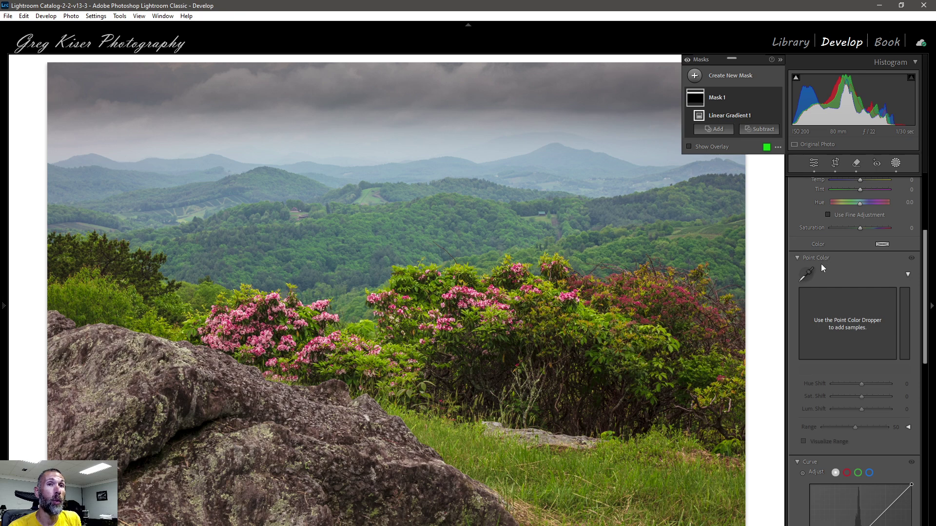
{"action": "scroll", "coordinate": [850, 256], "scroll_direction": "down", "scroll_amount": 5}
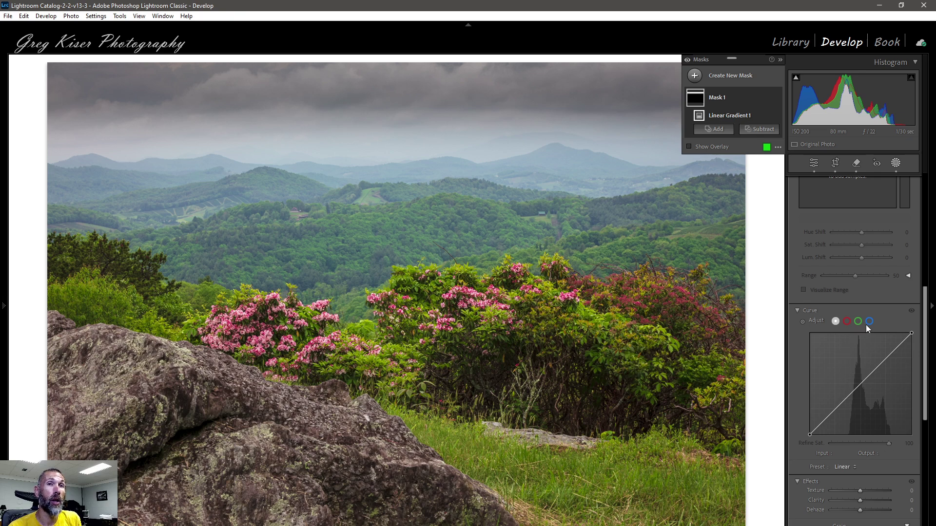
{"action": "scroll", "coordinate": [848, 383], "scroll_direction": "down", "scroll_amount": 3}
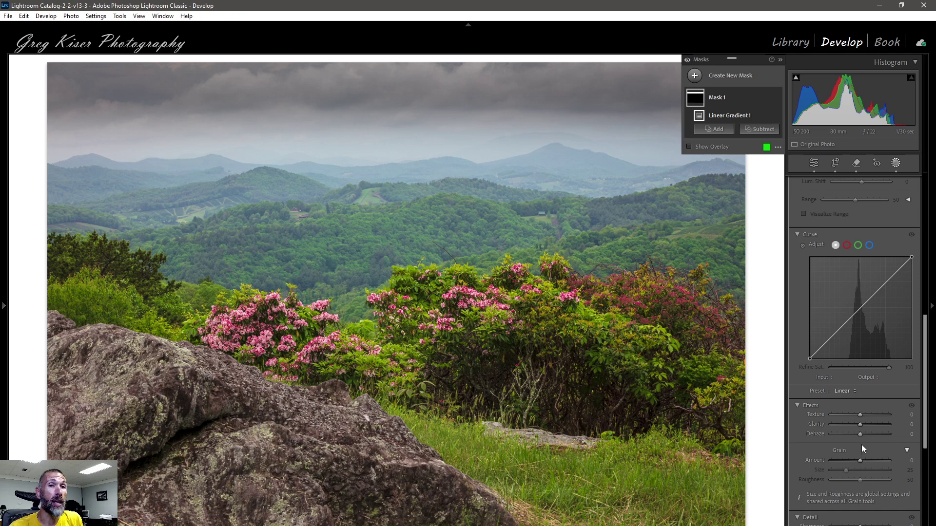
{"action": "scroll", "coordinate": [862, 449], "scroll_direction": "down", "scroll_amount": 2}
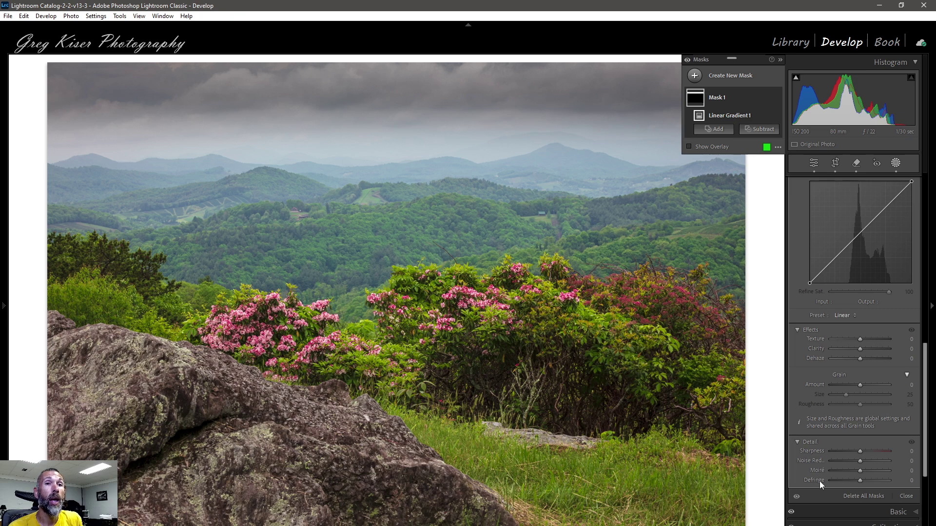
{"action": "scroll", "coordinate": [847, 286], "scroll_direction": "up", "scroll_amount": 10}
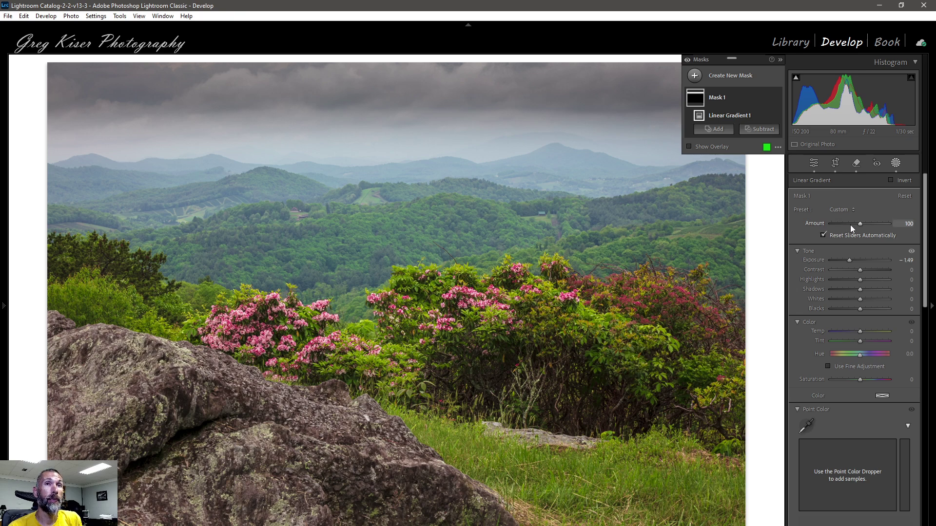
- Try weaker and stronger Amount values for the gradient mask, such as 58 and 158, and reset the Amount to 100
{"action": "left_click_drag", "start_coordinate": [860, 223], "coordinate": [852, 223]}
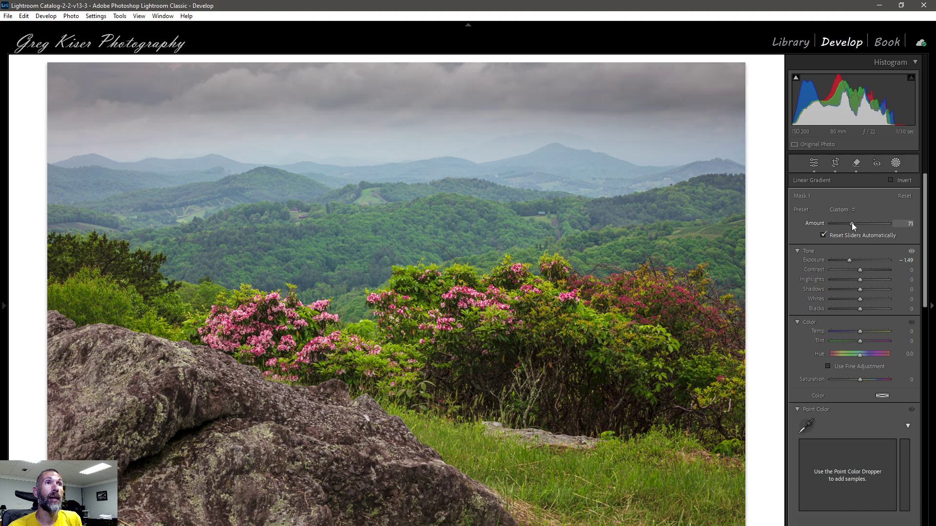
{"action": "left_click_drag", "start_coordinate": [852, 223], "coordinate": [850, 223]}
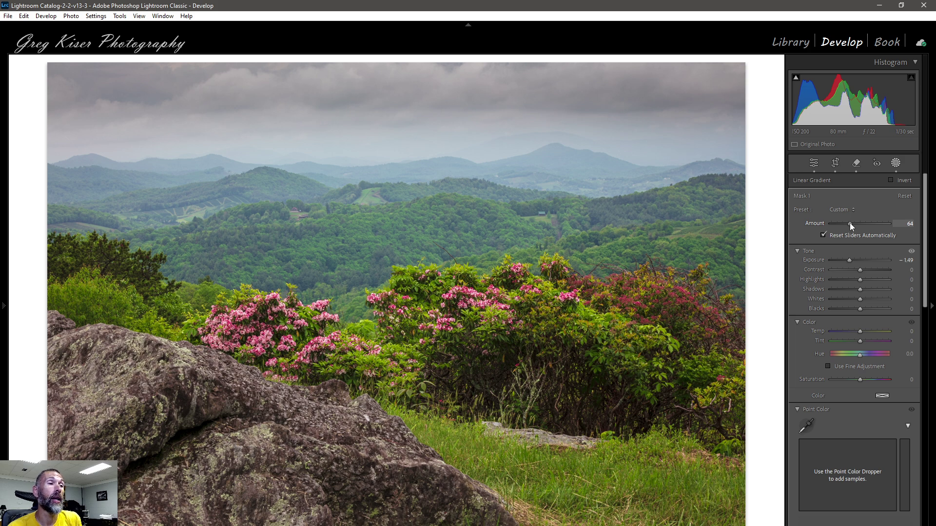
{"action": "left_click_drag", "start_coordinate": [850, 223], "coordinate": [847, 224]}
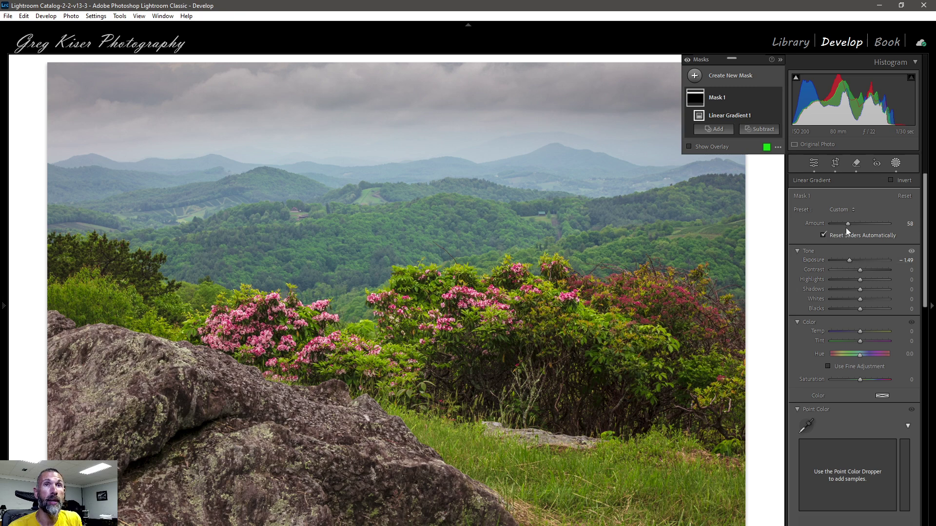
{"action": "left_click_drag", "start_coordinate": [848, 223], "coordinate": [876, 221]}
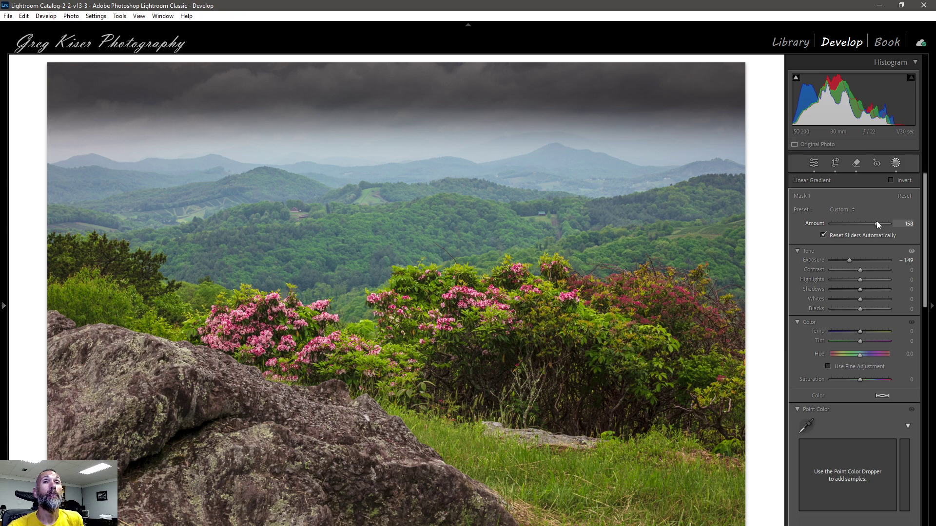
{"action": "double_click", "coordinate": [877, 223]}
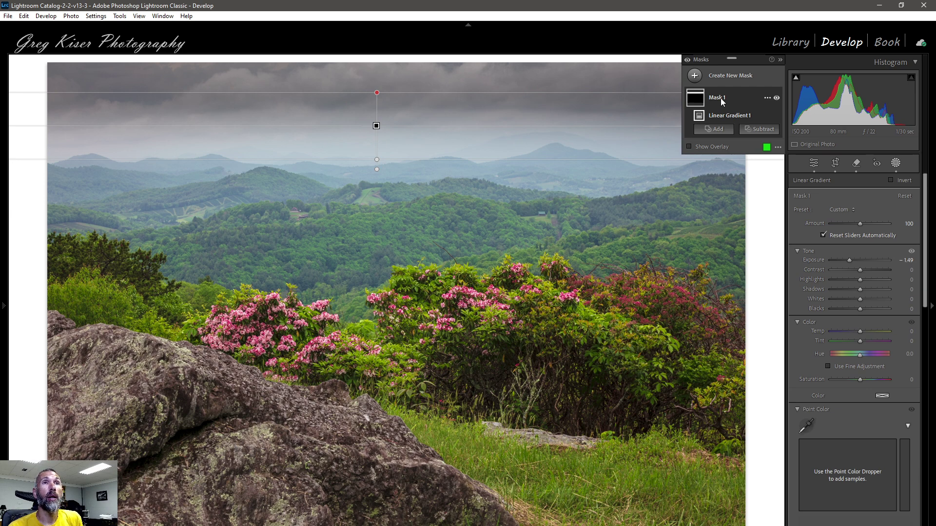
- Rename the linear gradient mask, Mask 1, as Sky
{"action": "double_click", "coordinate": [722, 101]}
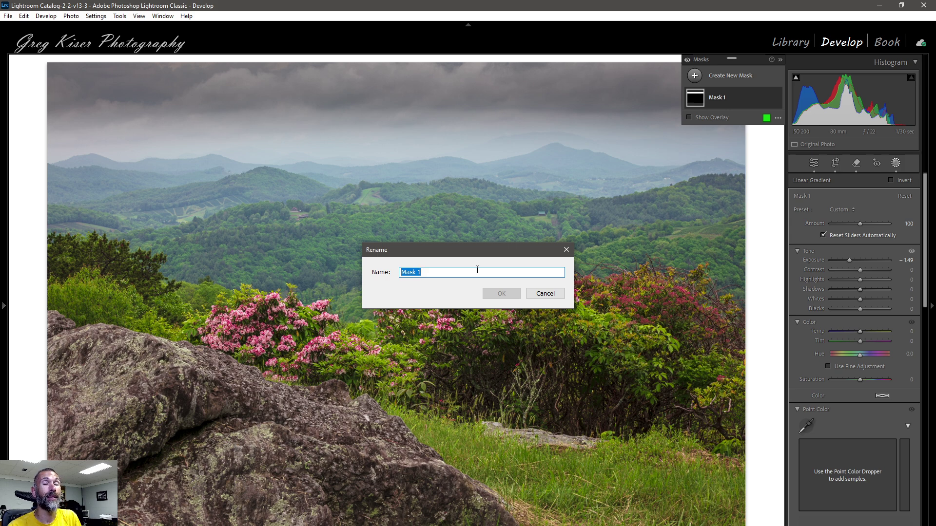
{"action": "type", "text": "Sky"}
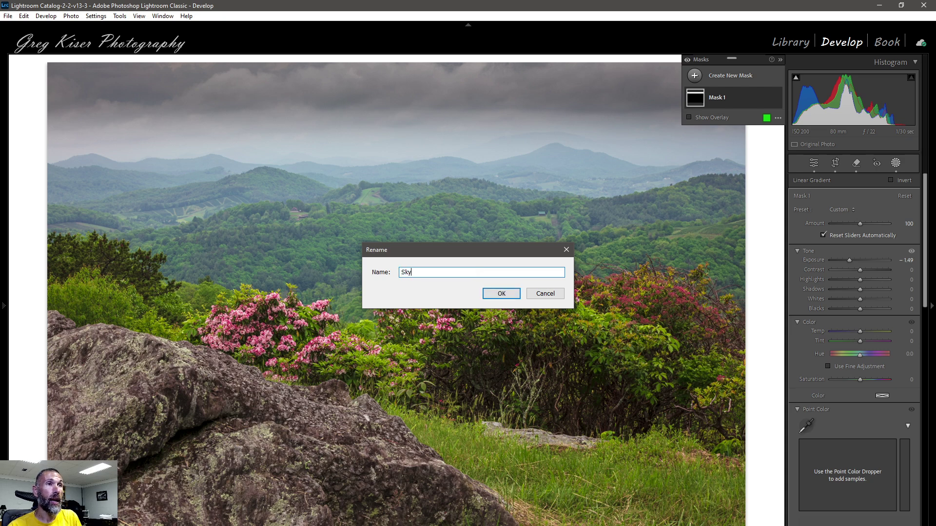
{"action": "left_click", "coordinate": [501, 294]}
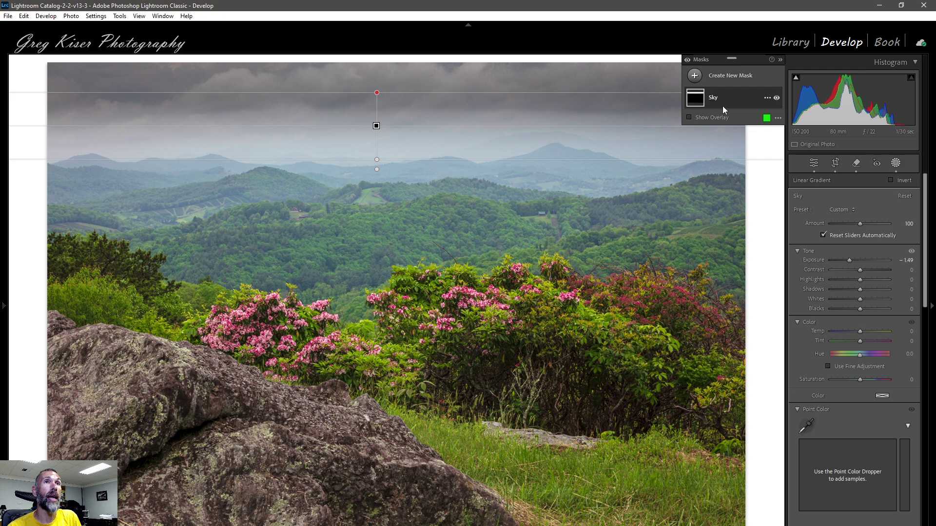
- Try an Objects mask on the foreground rock using the rectangle selection mode, and delete that mask
{"action": "left_click", "coordinate": [732, 81]}
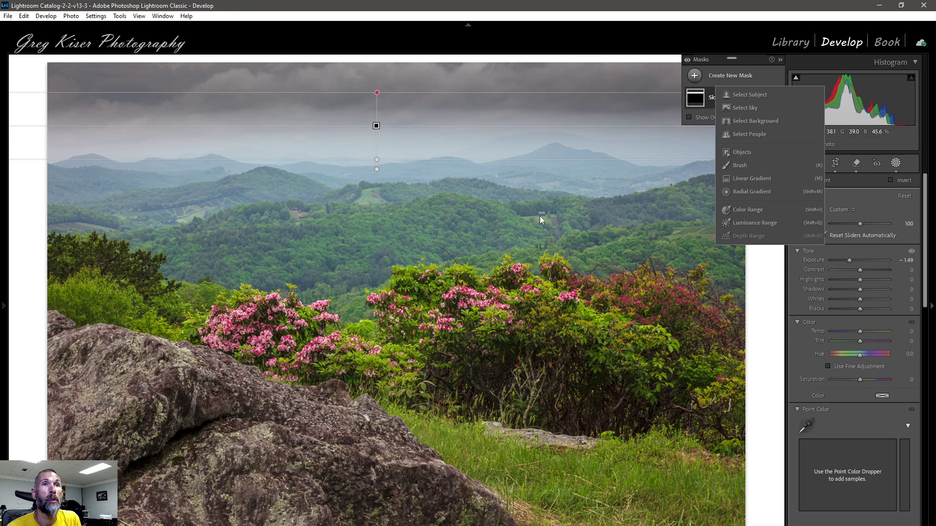
{"action": "left_click", "coordinate": [741, 153]}
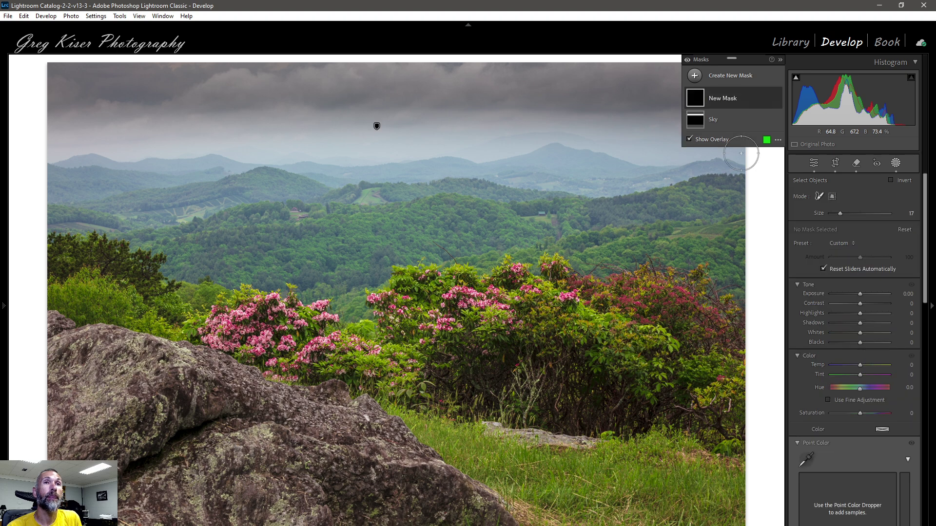
{"action": "left_click", "coordinate": [832, 197]}
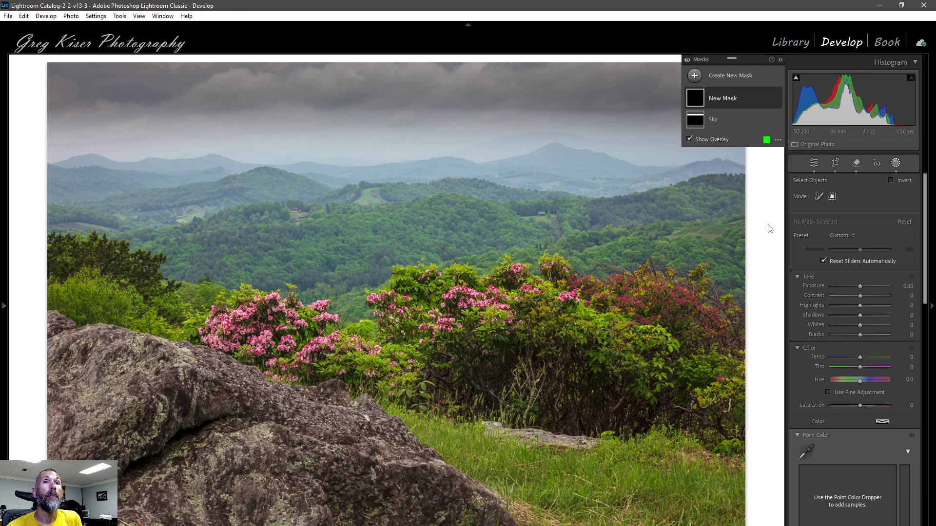
{"action": "left_click_drag", "start_coordinate": [54, 310], "coordinate": [527, 524]}
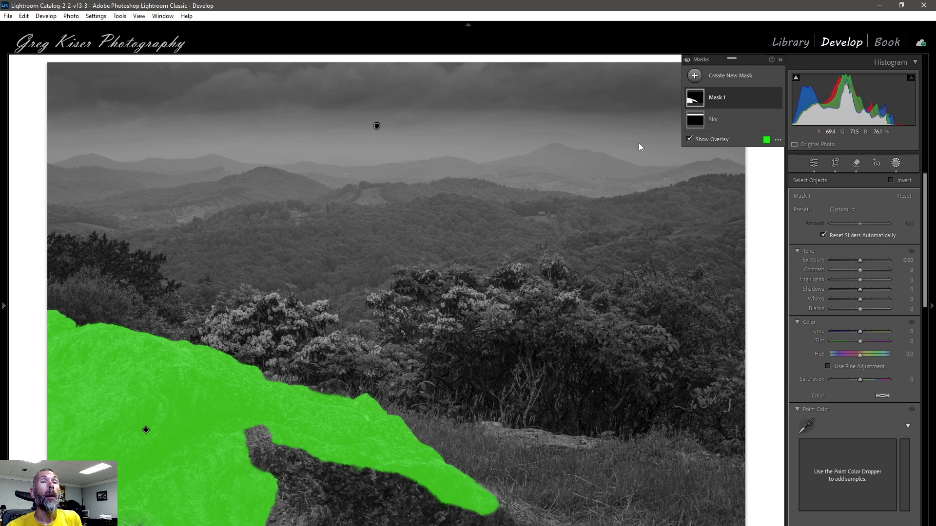
{"action": "left_click", "coordinate": [766, 98]}
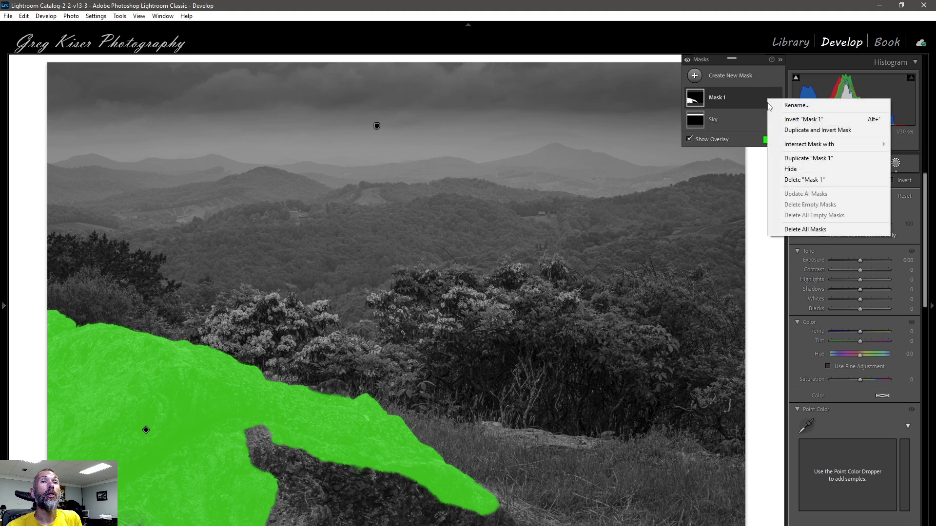
{"action": "left_click", "coordinate": [796, 179]}
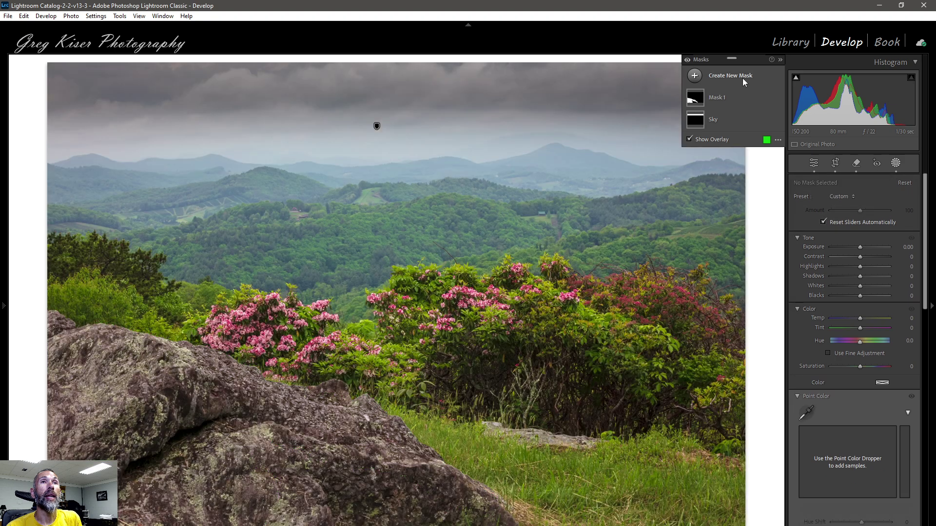
- Create a new Objects mask by painting over the whole foreground rock in brush mode at size 25
{"action": "left_click", "coordinate": [727, 77]}
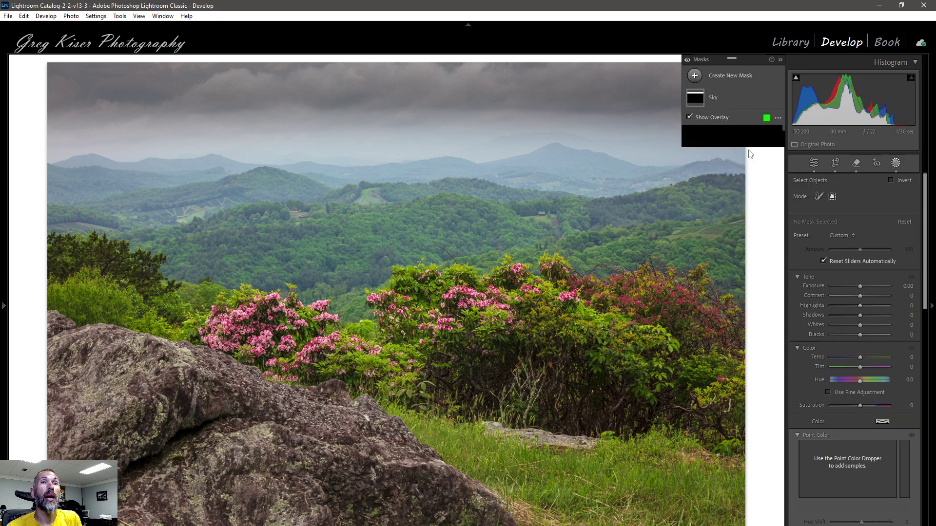
{"action": "left_click", "coordinate": [819, 197]}
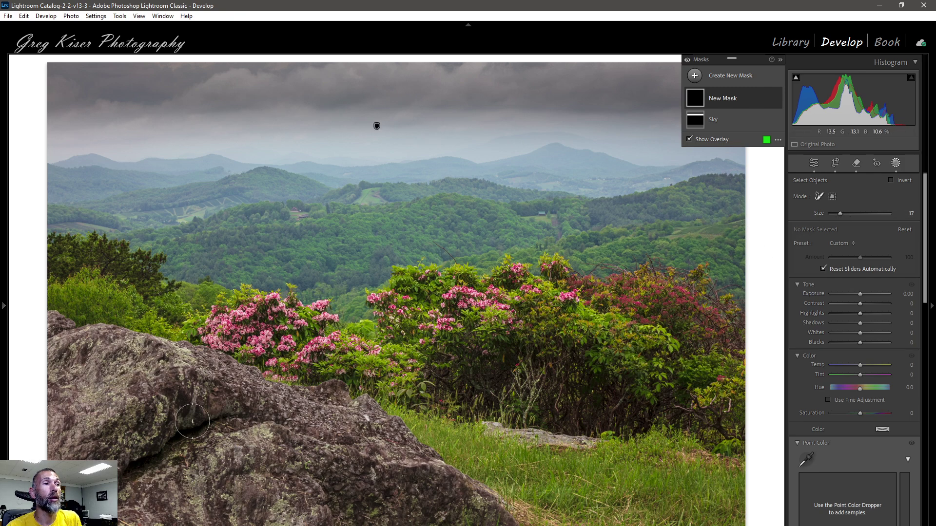
{"action": "scroll", "coordinate": [193, 421], "scroll_direction": "up", "scroll_amount": 4}
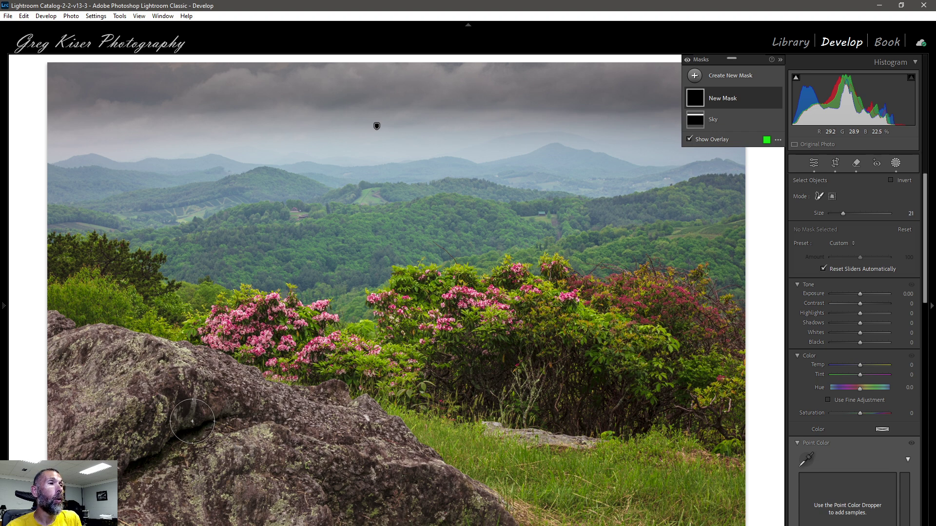
{"action": "scroll", "coordinate": [192, 422], "scroll_direction": "up", "scroll_amount": 2}
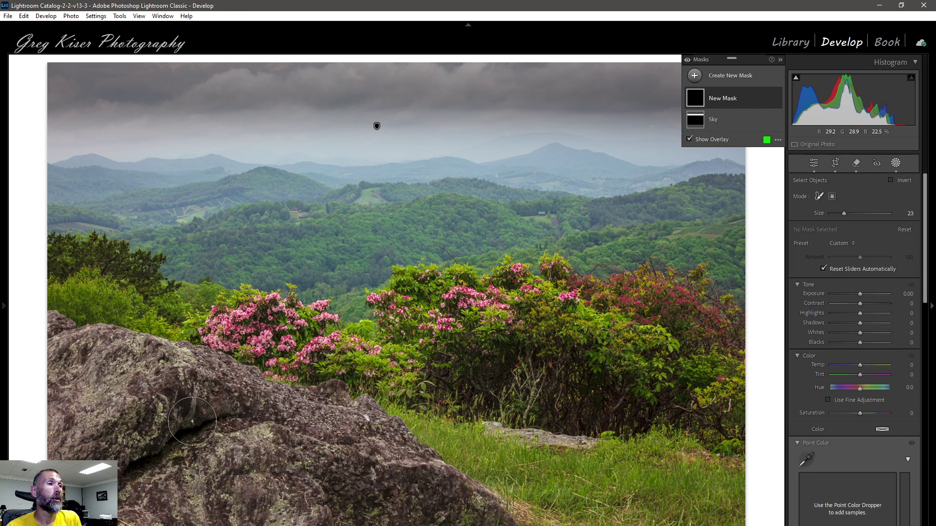
{"action": "scroll", "coordinate": [192, 421], "scroll_direction": "up", "scroll_amount": 2}
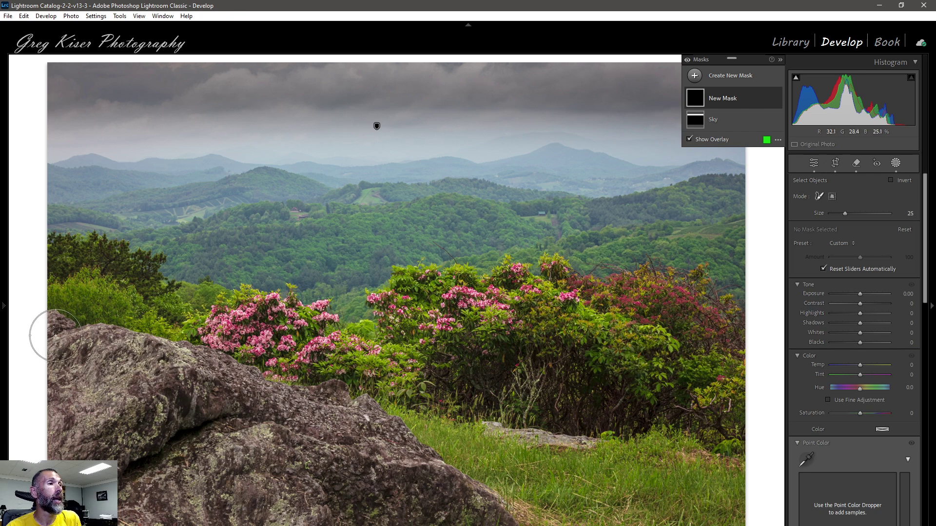
{"action": "mouse_move", "coordinate": [56, 335]}
{"action": "left_mouse_down"}
{"action": "mouse_move", "coordinate": [215, 366]}
{"action": "mouse_move", "coordinate": [360, 417]}
{"action": "mouse_move", "coordinate": [485, 496]}
{"action": "mouse_move", "coordinate": [497, 518]}
{"action": "mouse_move", "coordinate": [112, 517]}
{"action": "left_mouse_up"}
{"action": "mouse_move", "coordinate": [61, 468]}
{"action": "left_mouse_down"}
{"action": "mouse_move", "coordinate": [60, 392]}
{"action": "mouse_move", "coordinate": [49, 359]}
{"action": "mouse_move", "coordinate": [328, 440]}
{"action": "mouse_move", "coordinate": [420, 488]}
{"action": "mouse_move", "coordinate": [198, 483]}
{"action": "mouse_move", "coordinate": [122, 464]}
{"action": "mouse_move", "coordinate": [88, 393]}
{"action": "mouse_move", "coordinate": [332, 473]}
{"action": "mouse_move", "coordinate": [118, 445]}
{"action": "mouse_move", "coordinate": [137, 442]}
{"action": "left_mouse_up"}
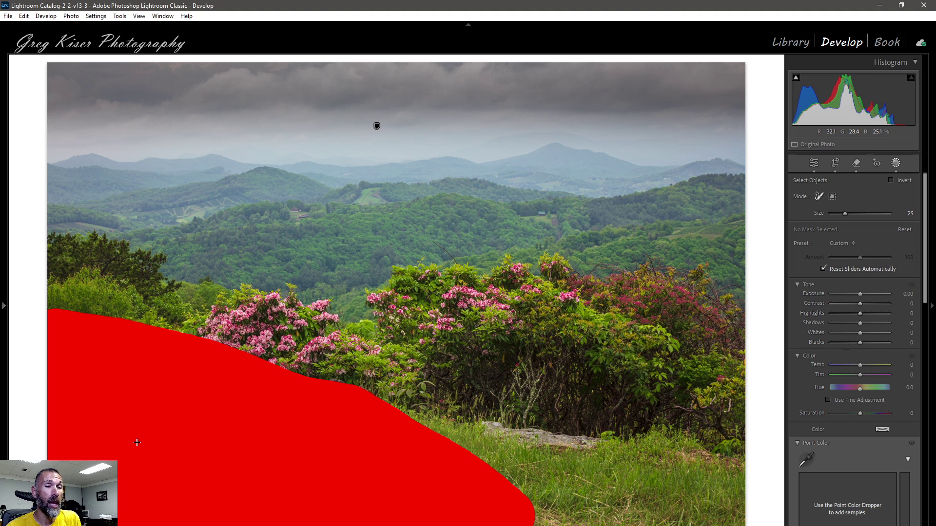
{"action": "left_click_drag", "start_coordinate": [137, 443], "coordinate": [138, 443]}
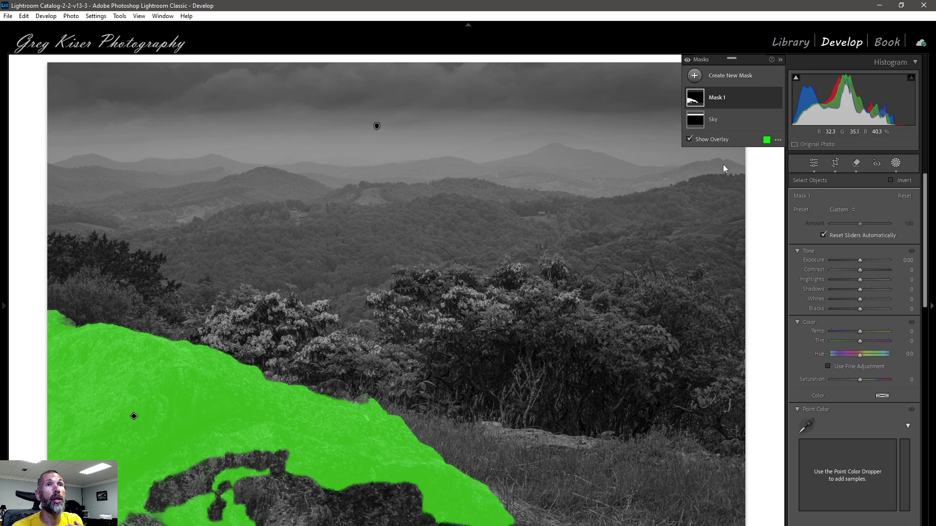
- Add a brush to the rock mask and paint in the unselected patches along the rock's lower part
{"action": "left_click", "coordinate": [735, 98]}
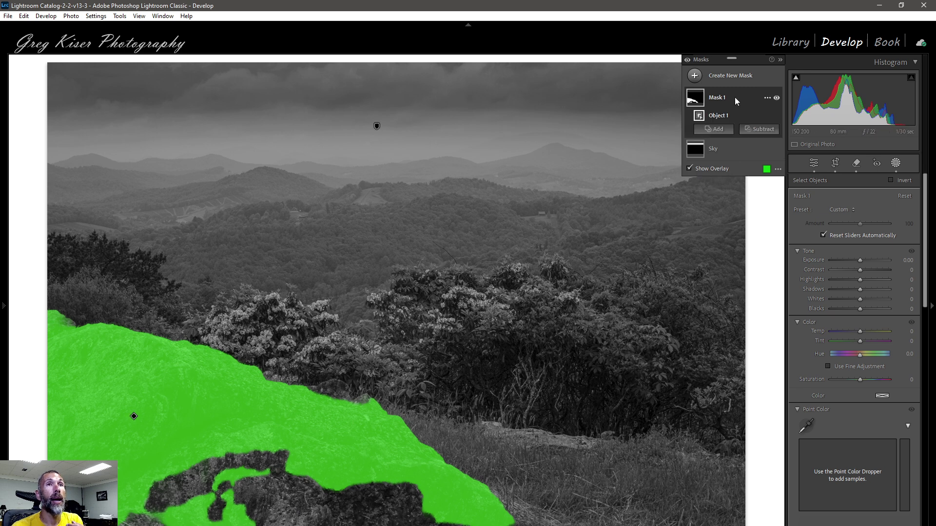
{"action": "left_click", "coordinate": [718, 129]}
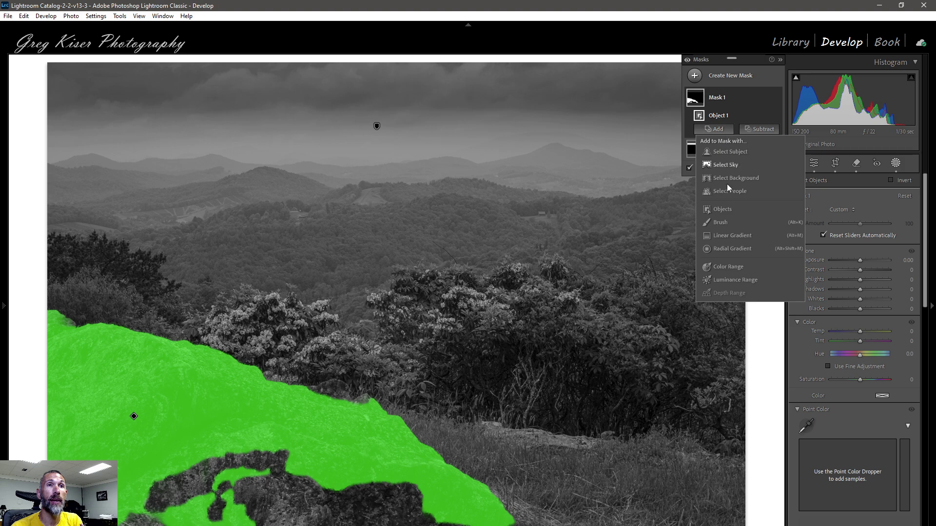
{"action": "left_click", "coordinate": [726, 222]}
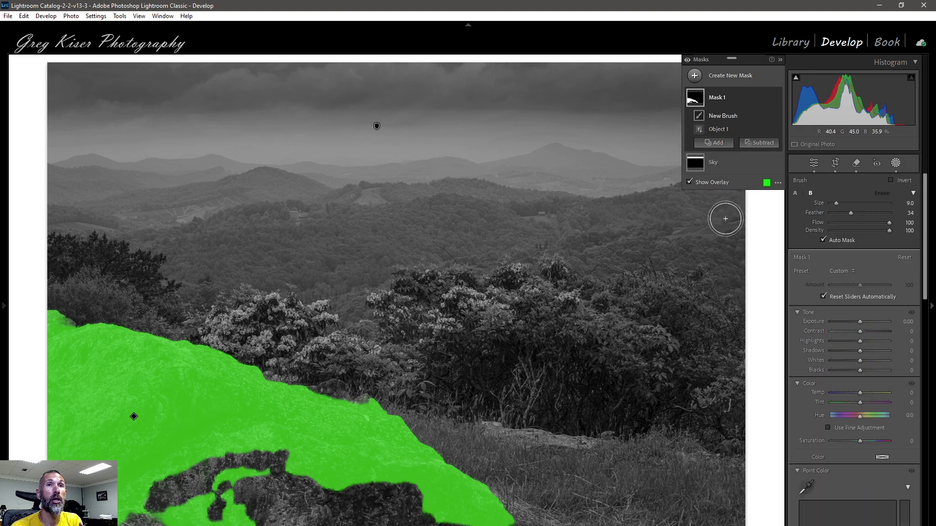
{"action": "mouse_move", "coordinate": [156, 492]}
{"action": "left_mouse_down"}
{"action": "mouse_move", "coordinate": [222, 461]}
{"action": "mouse_move", "coordinate": [348, 470]}
{"action": "mouse_move", "coordinate": [430, 495]}
{"action": "mouse_move", "coordinate": [293, 495]}
{"action": "mouse_move", "coordinate": [126, 514]}
{"action": "mouse_move", "coordinate": [372, 512]}
{"action": "mouse_move", "coordinate": [463, 525]}
{"action": "mouse_move", "coordinate": [215, 514]}
{"action": "mouse_move", "coordinate": [256, 487]}
{"action": "mouse_move", "coordinate": [334, 487]}
{"action": "mouse_move", "coordinate": [275, 478]}
{"action": "mouse_move", "coordinate": [193, 485]}
{"action": "mouse_move", "coordinate": [463, 517]}
{"action": "left_mouse_up"}
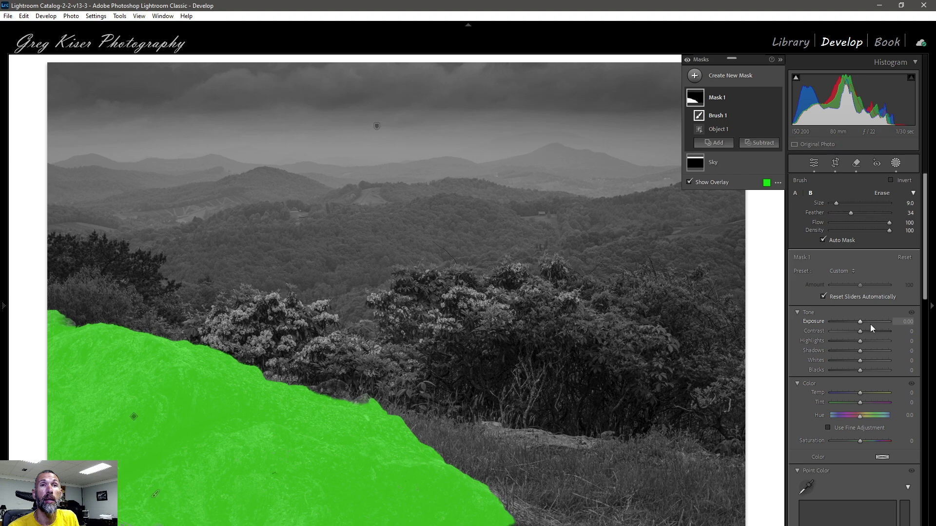
- Set the rock mask's exposure to 0.47 and its clarity to 27
{"action": "left_click_drag", "start_coordinate": [861, 321], "coordinate": [864, 320]}
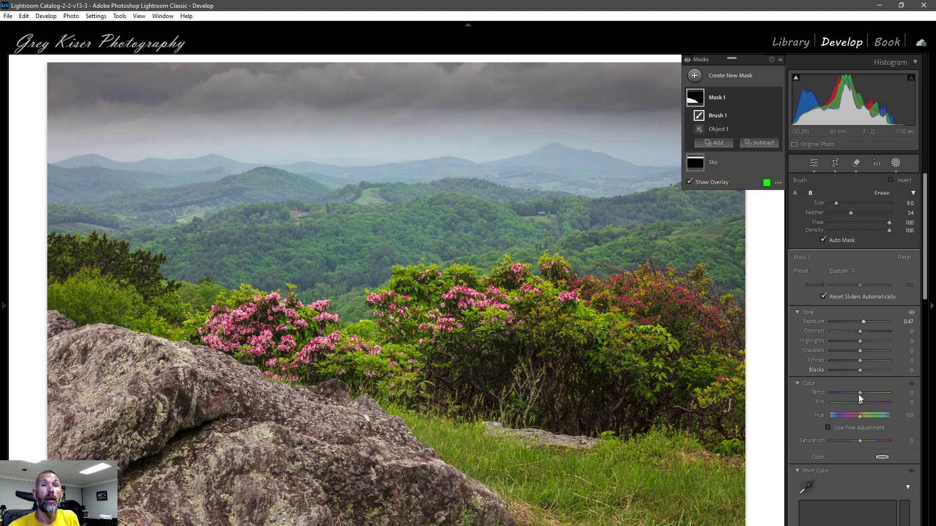
{"action": "scroll", "coordinate": [859, 395], "scroll_direction": "down", "scroll_amount": 5}
{"action": "scroll", "coordinate": [858, 395], "scroll_direction": "down", "scroll_amount": 5}
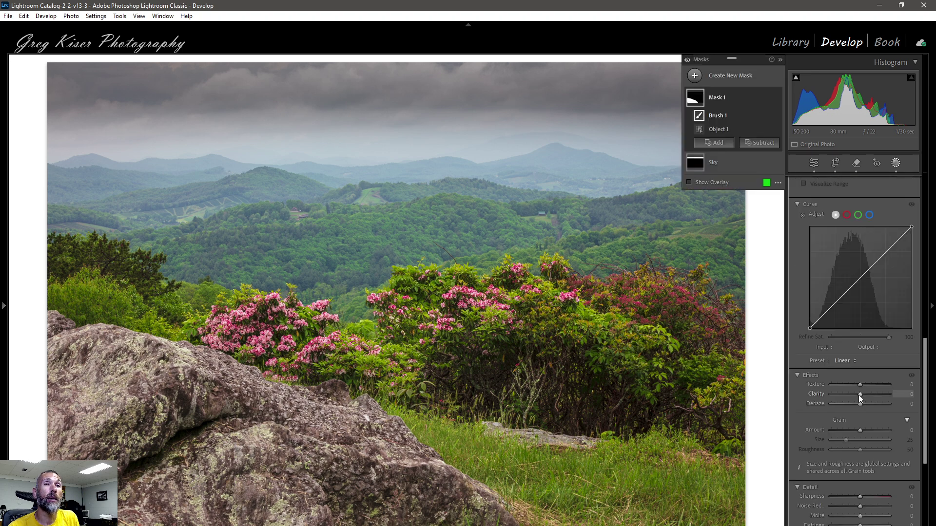
{"action": "left_click_drag", "start_coordinate": [860, 395], "coordinate": [867, 393]}
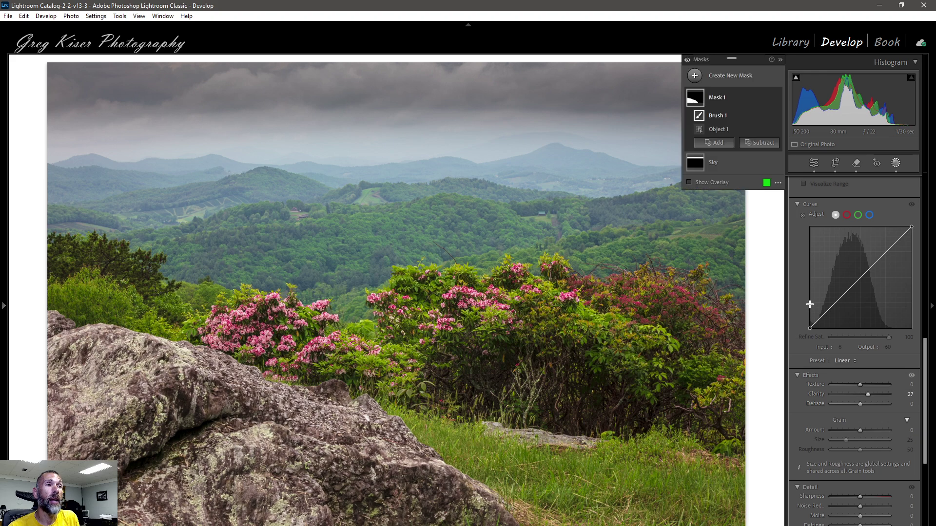
- Rename the rock mask as Foreground Rock
{"action": "double_click", "coordinate": [721, 97]}
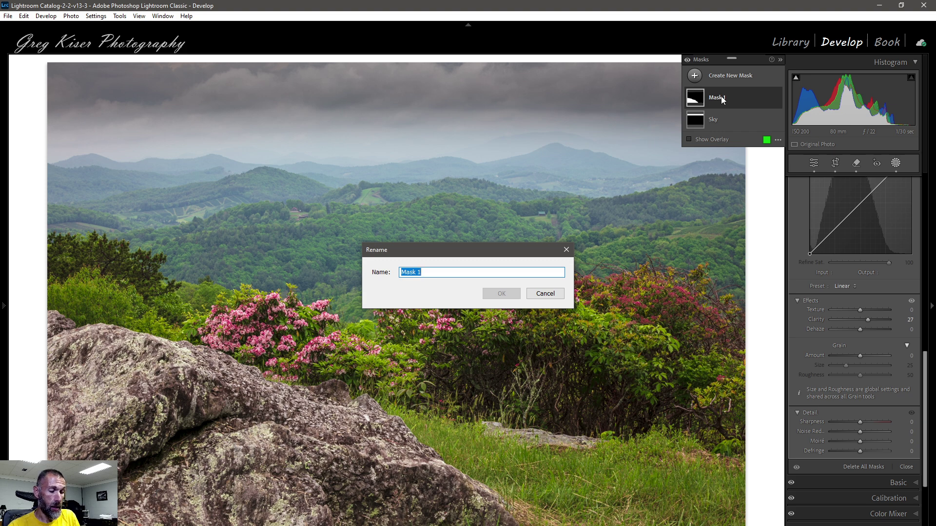
{"action": "type", "text": "Foregrou"}
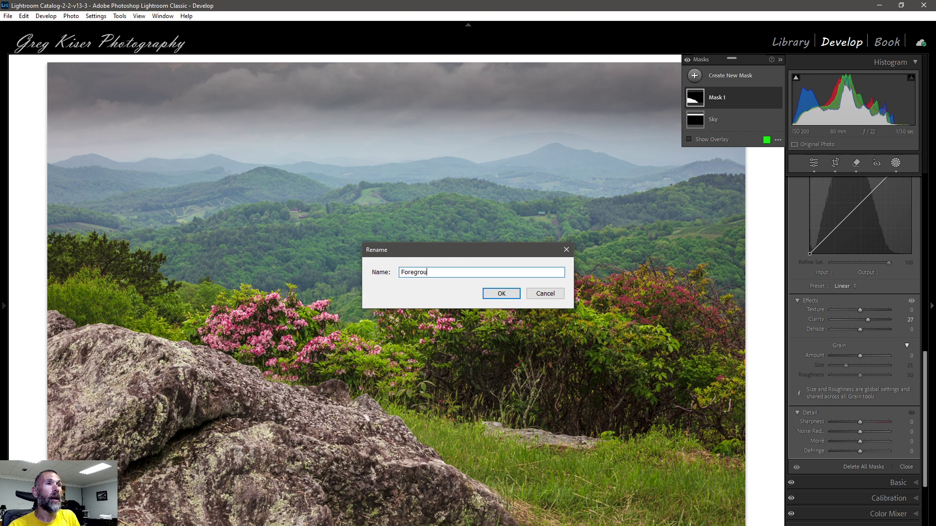
{"action": "type", "text": "nd Rock"}
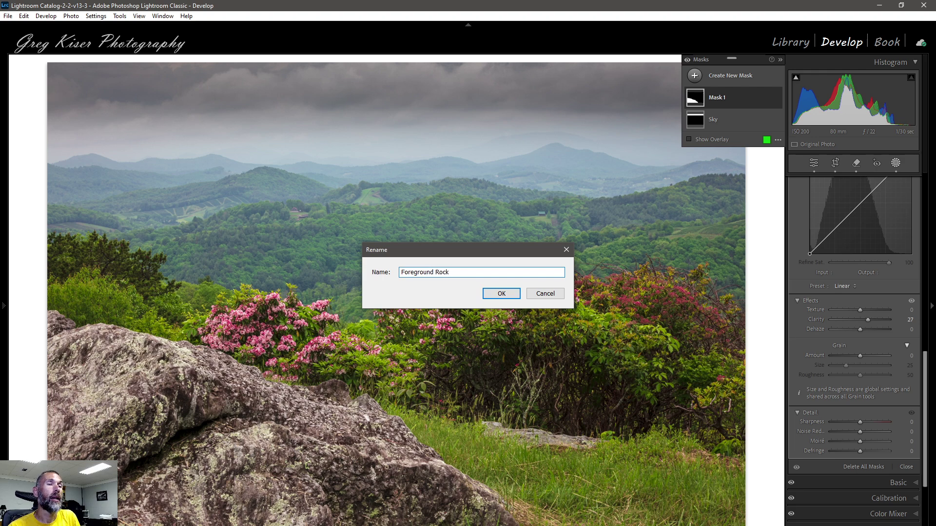
{"action": "left_click", "coordinate": [509, 295]}
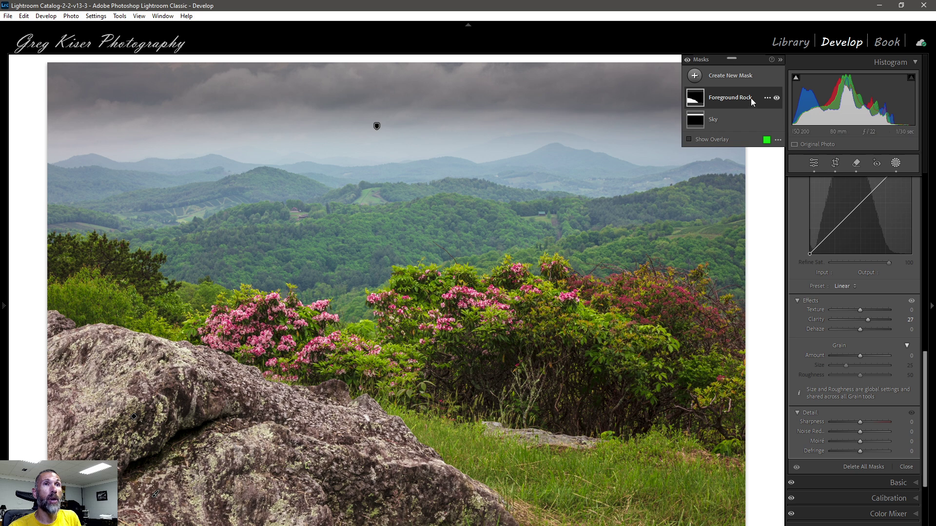
- Create a new brush mask and paint along the rock's upper edge using brush B at size 9 with Auto Mask on
{"action": "left_click", "coordinate": [736, 78]}
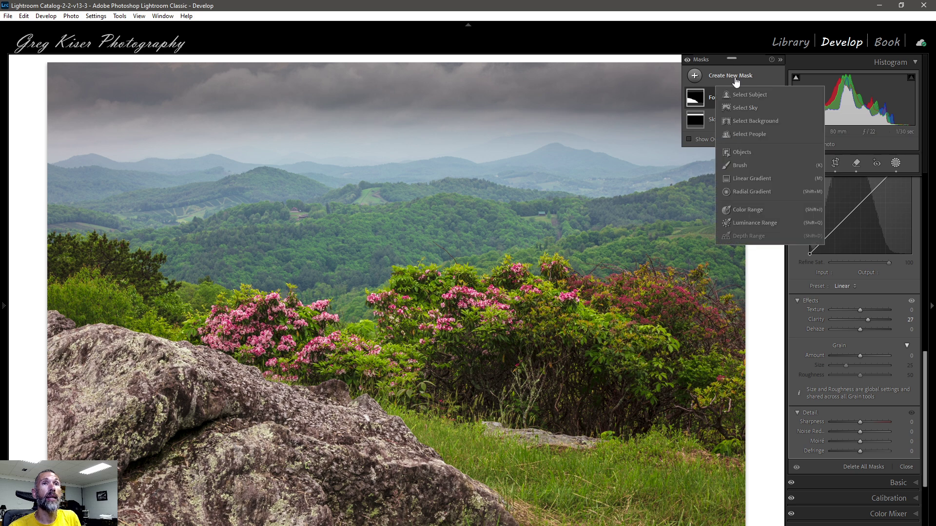
{"action": "left_click", "coordinate": [741, 167]}
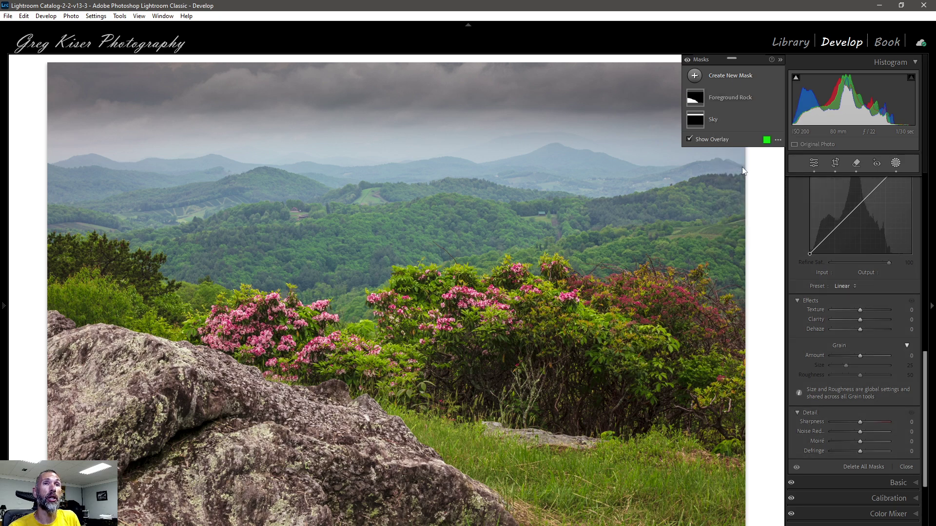
{"action": "scroll", "coordinate": [864, 310], "scroll_direction": "up", "scroll_amount": 10}
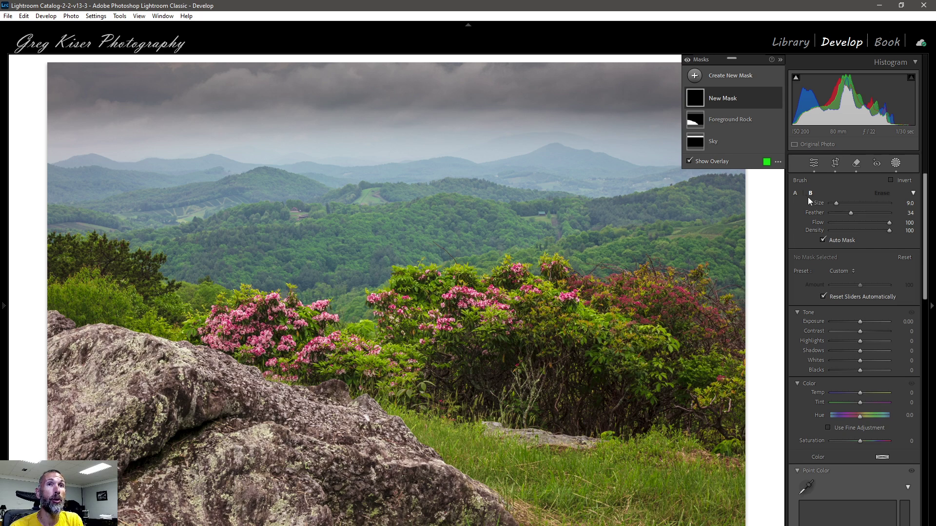
{"action": "left_click", "coordinate": [795, 193]}
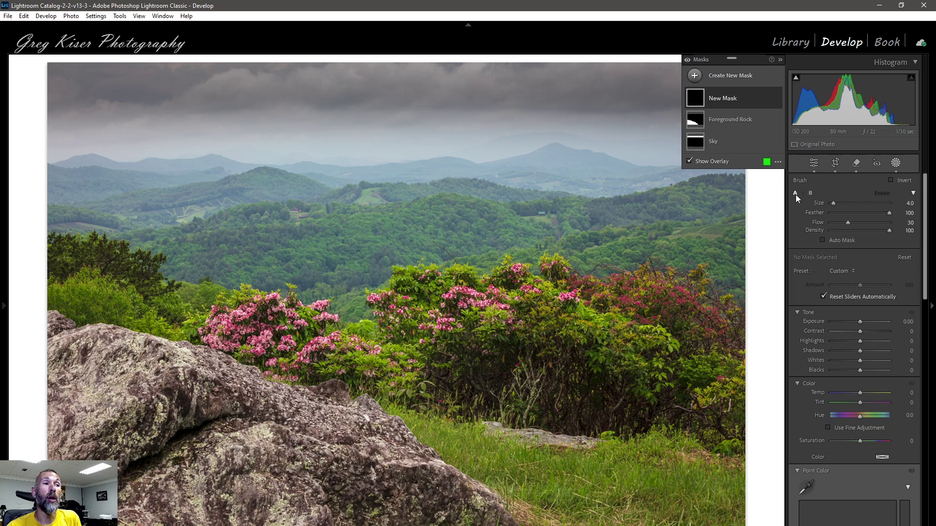
{"action": "left_click", "coordinate": [811, 193]}
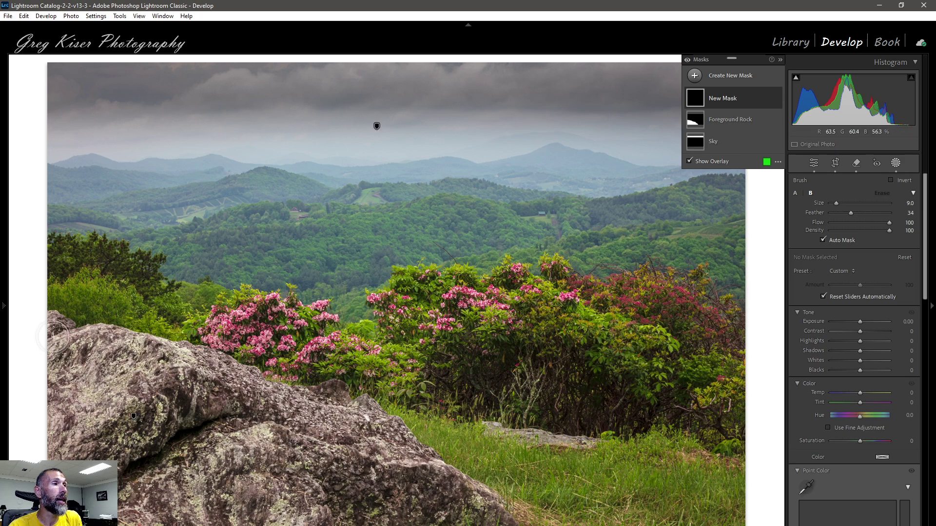
{"action": "mouse_move", "coordinate": [54, 326]}
{"action": "left_mouse_down"}
{"action": "mouse_move", "coordinate": [202, 359]}
{"action": "mouse_move", "coordinate": [305, 410]}
{"action": "mouse_move", "coordinate": [339, 396]}
{"action": "mouse_move", "coordinate": [343, 409]}
{"action": "mouse_move", "coordinate": [371, 410]}
{"action": "mouse_move", "coordinate": [453, 493]}
{"action": "mouse_move", "coordinate": [508, 525]}
{"action": "mouse_move", "coordinate": [454, 510]}
{"action": "mouse_move", "coordinate": [349, 419]}
{"action": "mouse_move", "coordinate": [398, 448]}
{"action": "left_mouse_up"}
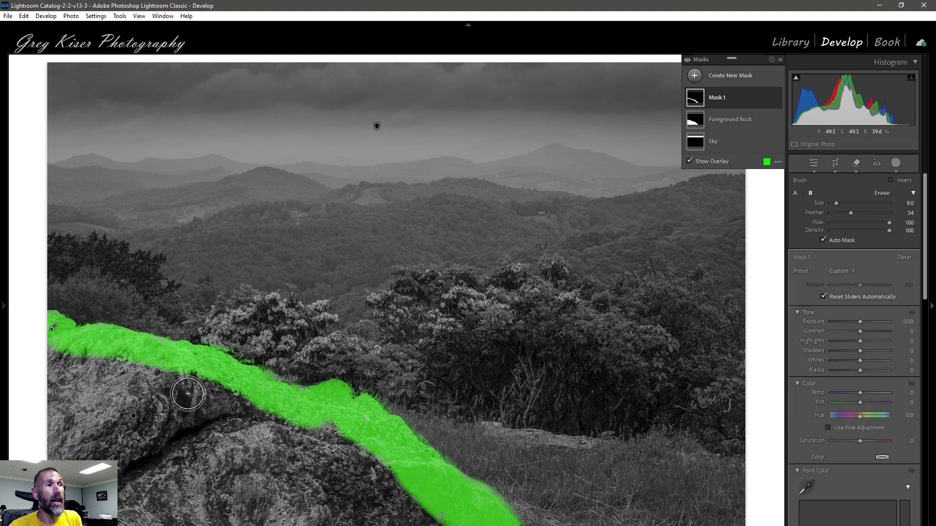
- Turn off Auto Mask, enlarge the brush to size 12 and paint over the rest of the rock's interior
{"action": "left_click", "coordinate": [824, 240]}
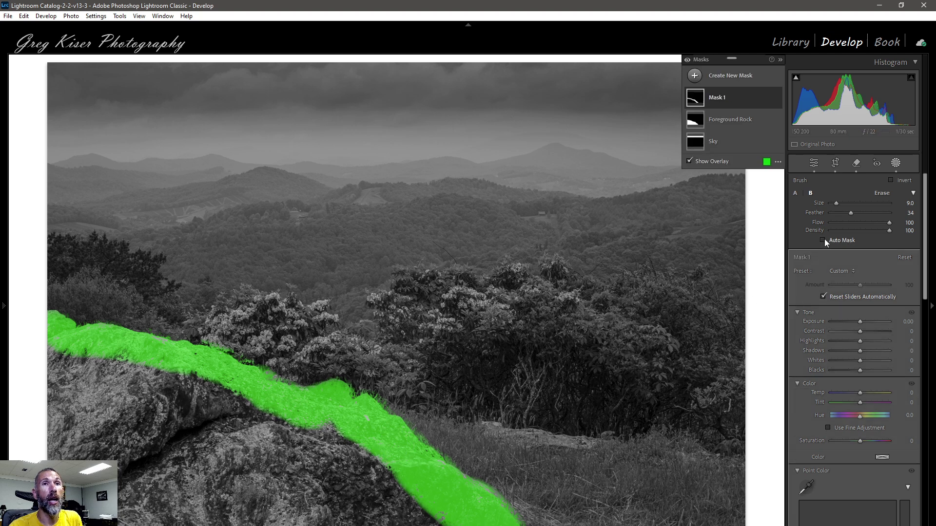
{"action": "scroll", "coordinate": [211, 426], "scroll_direction": "up", "scroll_amount": 1}
{"action": "scroll", "coordinate": [210, 426], "scroll_direction": "up", "scroll_amount": 2}
{"action": "mouse_move", "coordinate": [211, 426]}
{"action": "left_mouse_down"}
{"action": "mouse_move", "coordinate": [60, 364]}
{"action": "mouse_move", "coordinate": [100, 362]}
{"action": "mouse_move", "coordinate": [255, 428]}
{"action": "mouse_move", "coordinate": [150, 369]}
{"action": "mouse_move", "coordinate": [81, 363]}
{"action": "mouse_move", "coordinate": [36, 390]}
{"action": "mouse_move", "coordinate": [38, 444]}
{"action": "mouse_move", "coordinate": [168, 512]}
{"action": "mouse_move", "coordinate": [444, 522]}
{"action": "mouse_move", "coordinate": [305, 427]}
{"action": "mouse_move", "coordinate": [267, 424]}
{"action": "mouse_move", "coordinate": [365, 483]}
{"action": "mouse_move", "coordinate": [355, 497]}
{"action": "mouse_move", "coordinate": [166, 465]}
{"action": "mouse_move", "coordinate": [59, 461]}
{"action": "mouse_move", "coordinate": [84, 408]}
{"action": "mouse_move", "coordinate": [315, 493]}
{"action": "mouse_move", "coordinate": [155, 465]}
{"action": "mouse_move", "coordinate": [56, 432]}
{"action": "mouse_move", "coordinate": [92, 420]}
{"action": "mouse_move", "coordinate": [219, 449]}
{"action": "mouse_move", "coordinate": [94, 470]}
{"action": "mouse_move", "coordinate": [235, 452]}
{"action": "left_mouse_up"}
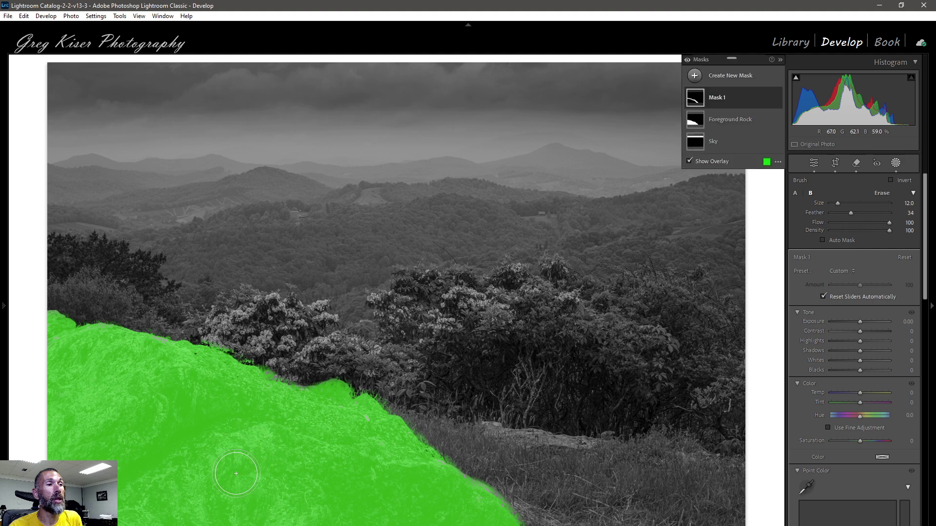
- Paint a stray stroke from the rock onto the grass, and erase it at size 9 with Auto Mask on
{"action": "mouse_move", "coordinate": [395, 460]}
{"action": "left_mouse_down"}
{"action": "mouse_move", "coordinate": [540, 418]}
{"action": "mouse_move", "coordinate": [528, 424]}
{"action": "left_mouse_up"}
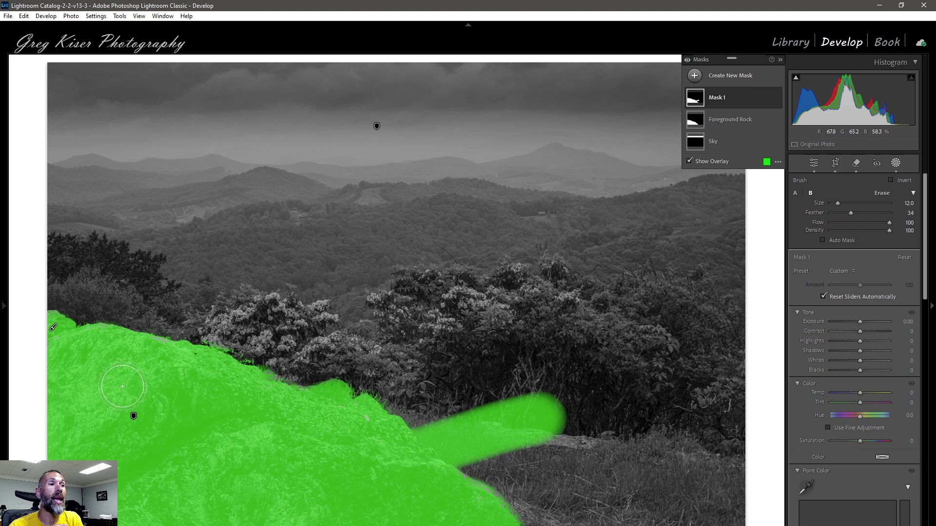
{"action": "left_click", "coordinate": [881, 193]}
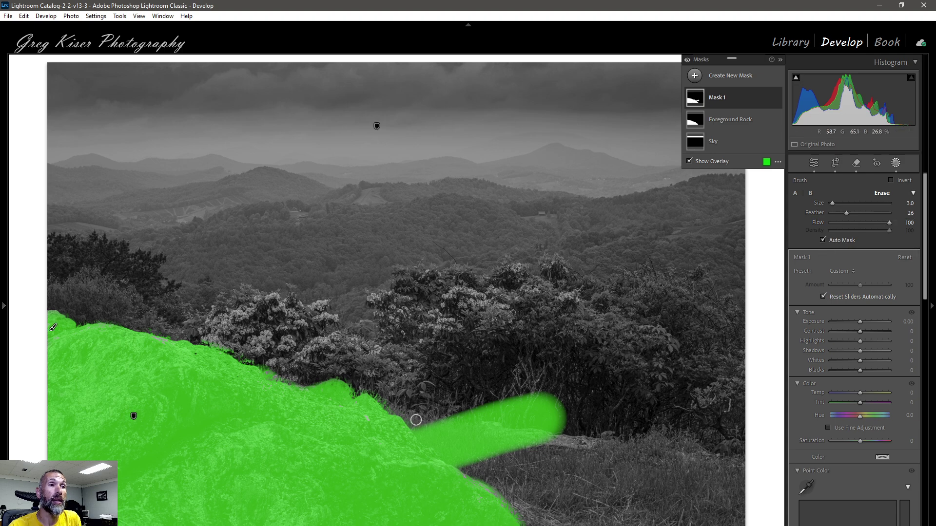
{"action": "scroll", "coordinate": [416, 422], "scroll_direction": "up", "scroll_amount": 2}
{"action": "scroll", "coordinate": [416, 423], "scroll_direction": "up", "scroll_amount": 3}
{"action": "scroll", "coordinate": [418, 423], "scroll_direction": "up", "scroll_amount": 1}
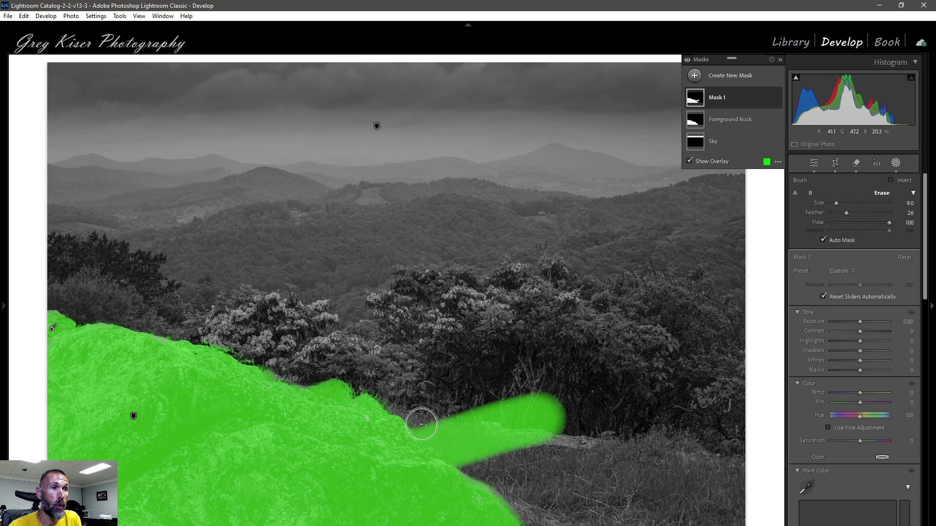
{"action": "mouse_move", "coordinate": [421, 425]}
{"action": "left_mouse_down"}
{"action": "mouse_move", "coordinate": [470, 460]}
{"action": "mouse_move", "coordinate": [446, 411]}
{"action": "mouse_move", "coordinate": [521, 449]}
{"action": "mouse_move", "coordinate": [485, 419]}
{"action": "mouse_move", "coordinate": [451, 410]}
{"action": "mouse_move", "coordinate": [552, 406]}
{"action": "mouse_move", "coordinate": [472, 430]}
{"action": "mouse_move", "coordinate": [555, 412]}
{"action": "mouse_move", "coordinate": [513, 406]}
{"action": "mouse_move", "coordinate": [520, 441]}
{"action": "mouse_move", "coordinate": [557, 415]}
{"action": "mouse_move", "coordinate": [515, 404]}
{"action": "mouse_move", "coordinate": [501, 429]}
{"action": "left_mouse_up"}
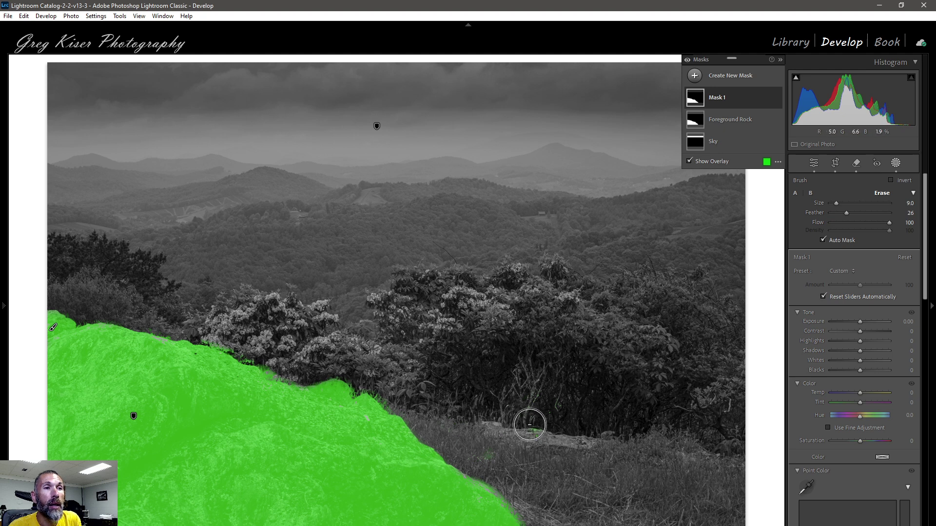
- Turn off the eraser's Auto Mask, enlarge it to size 13 and erase the leftover specks on the grass
{"action": "left_click", "coordinate": [824, 240]}
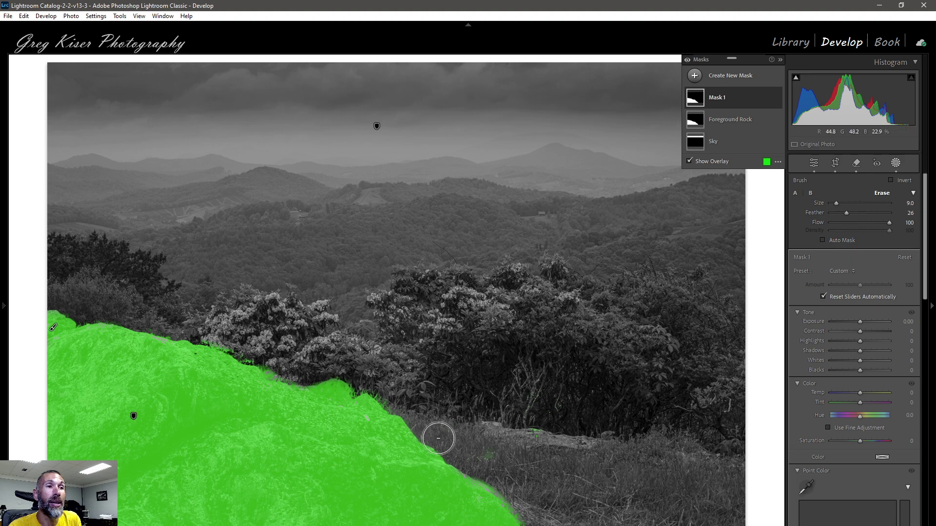
{"action": "scroll", "coordinate": [537, 433], "scroll_direction": "up", "scroll_amount": 4}
{"action": "mouse_move", "coordinate": [510, 401]}
{"action": "left_mouse_down"}
{"action": "mouse_move", "coordinate": [531, 357]}
{"action": "mouse_move", "coordinate": [539, 360]}
{"action": "mouse_move", "coordinate": [536, 399]}
{"action": "mouse_move", "coordinate": [494, 442]}
{"action": "mouse_move", "coordinate": [523, 456]}
{"action": "mouse_move", "coordinate": [469, 419]}
{"action": "mouse_move", "coordinate": [446, 391]}
{"action": "mouse_move", "coordinate": [453, 375]}
{"action": "mouse_move", "coordinate": [516, 358]}
{"action": "mouse_move", "coordinate": [485, 431]}
{"action": "left_mouse_up"}
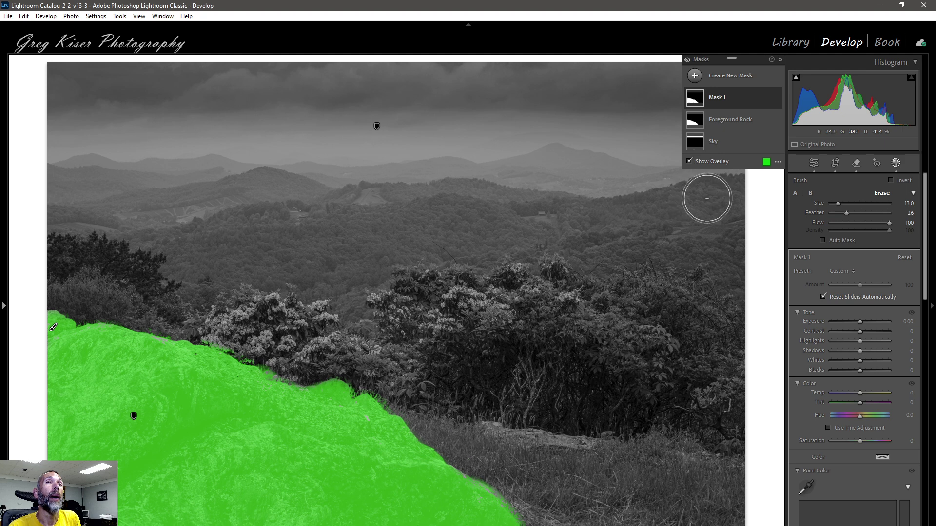
- Show the mask as White on Black and paint out the dark gaps along the rock's edge and interior with brush B, ending at size 10
{"action": "left_click", "coordinate": [779, 163]}
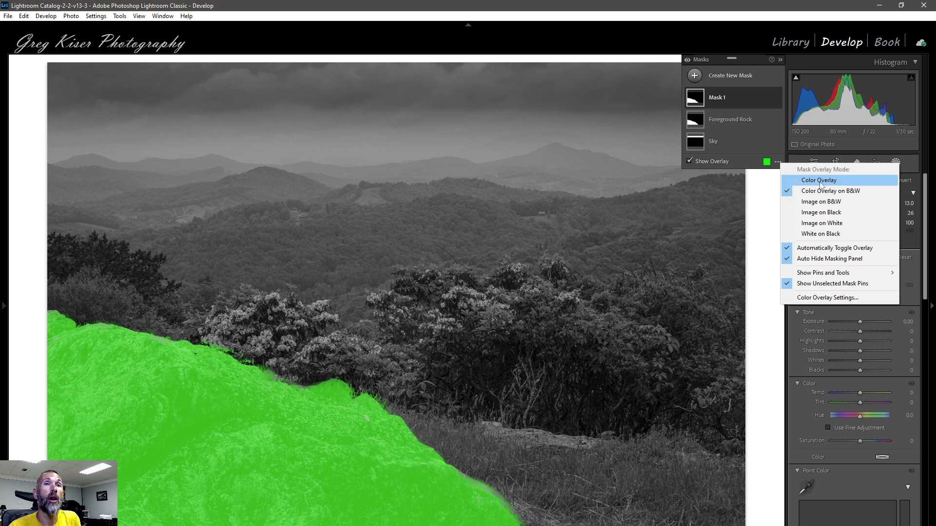
{"action": "left_click", "coordinate": [819, 235]}
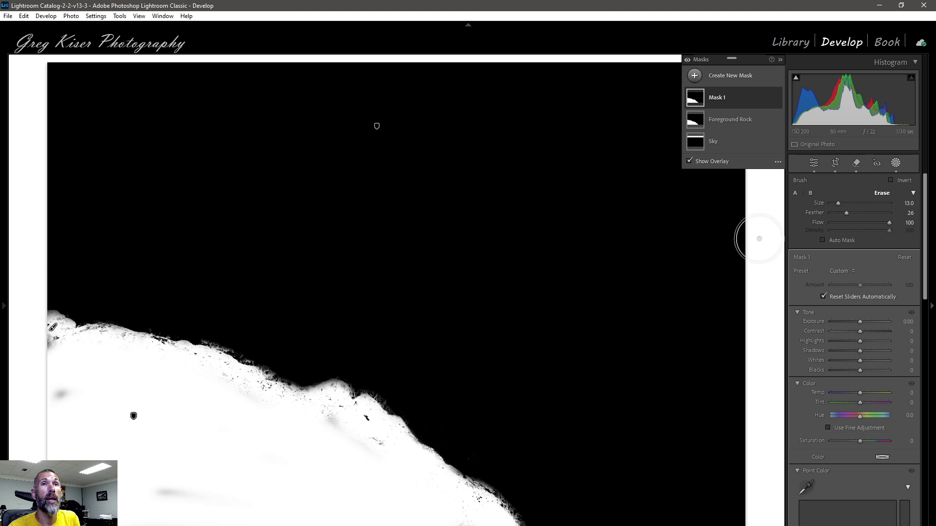
{"action": "left_click", "coordinate": [810, 193]}
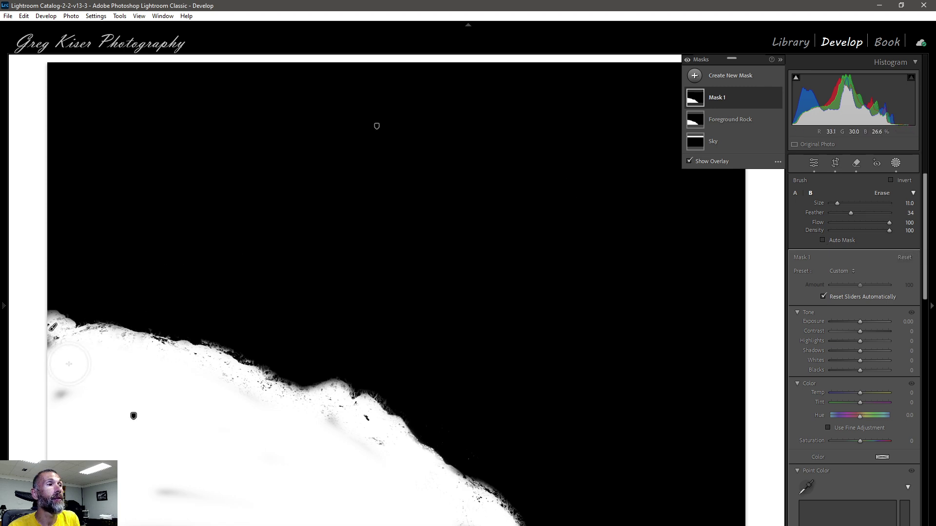
{"action": "mouse_move", "coordinate": [66, 361]}
{"action": "left_mouse_down"}
{"action": "mouse_move", "coordinate": [48, 331]}
{"action": "mouse_move", "coordinate": [79, 348]}
{"action": "mouse_move", "coordinate": [112, 341]}
{"action": "mouse_move", "coordinate": [187, 360]}
{"action": "mouse_move", "coordinate": [301, 409]}
{"action": "mouse_move", "coordinate": [332, 398]}
{"action": "mouse_move", "coordinate": [353, 427]}
{"action": "mouse_move", "coordinate": [365, 422]}
{"action": "mouse_move", "coordinate": [393, 450]}
{"action": "left_mouse_up"}
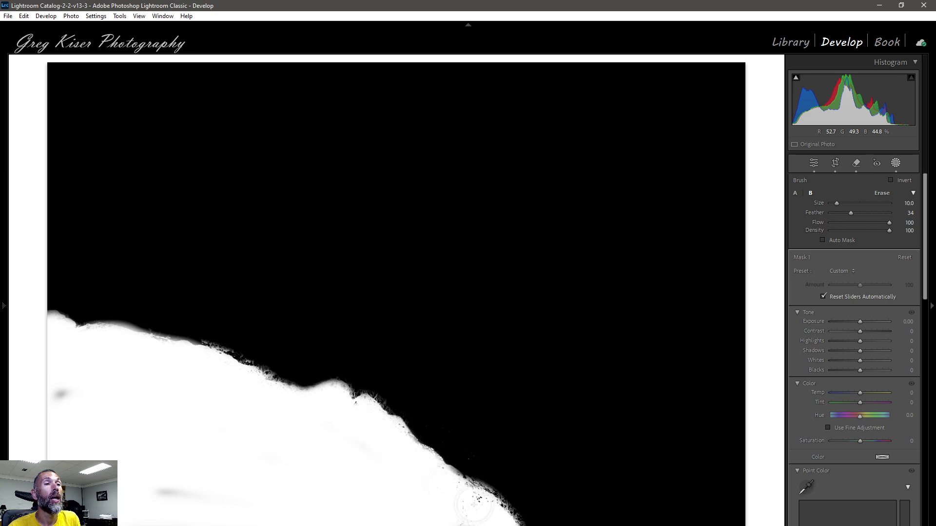
{"action": "left_click_drag", "start_coordinate": [465, 515], "coordinate": [483, 495]}
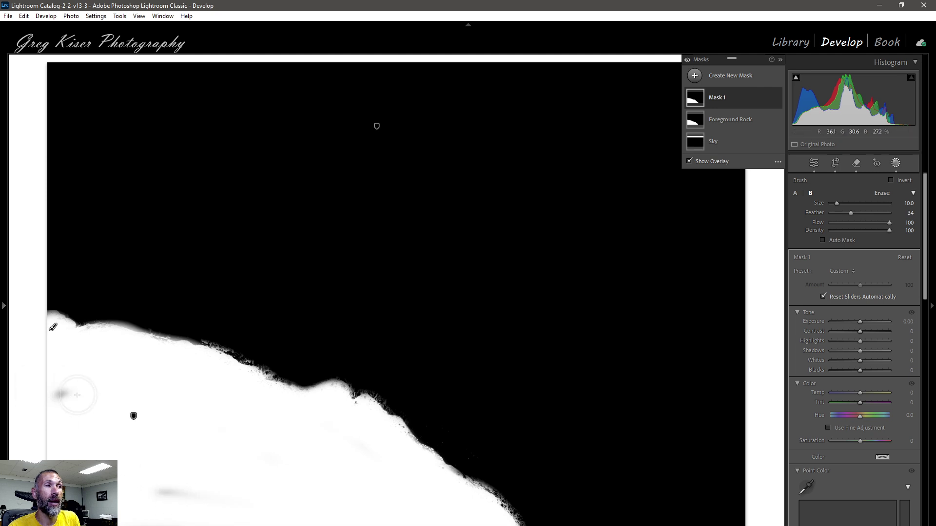
{"action": "left_click_drag", "start_coordinate": [65, 397], "coordinate": [71, 404]}
{"action": "left_click_drag", "start_coordinate": [180, 493], "coordinate": [222, 503]}
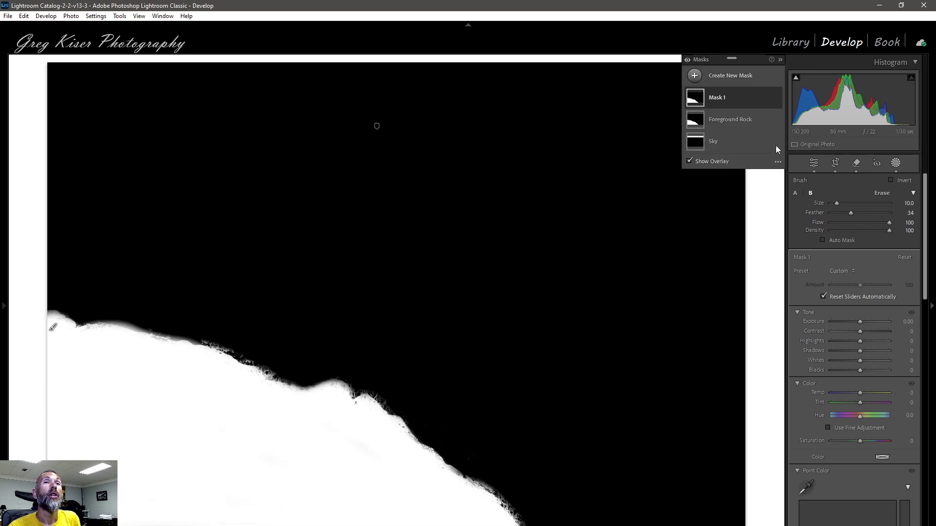
- Switch the mask overlay to Color Overlay, try red as its colour and set it back to green
{"action": "left_click", "coordinate": [778, 164]}
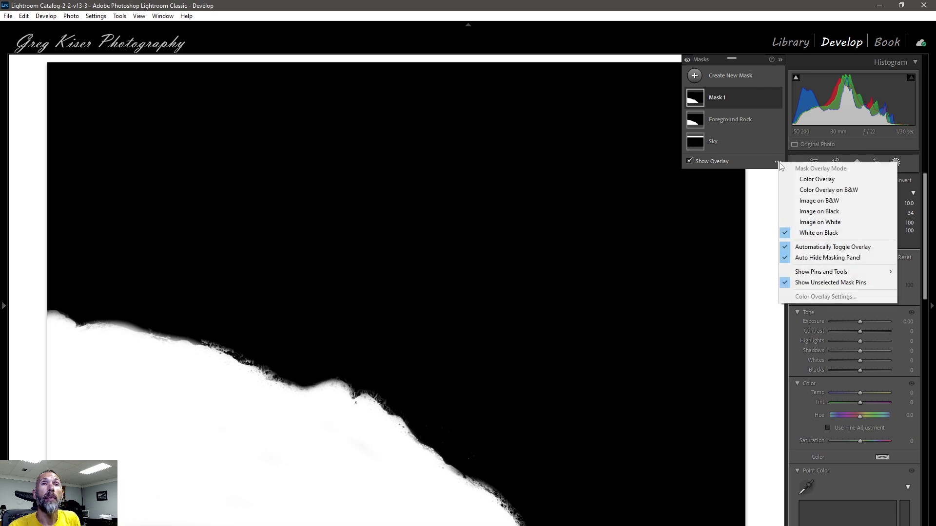
{"action": "left_click", "coordinate": [809, 179]}
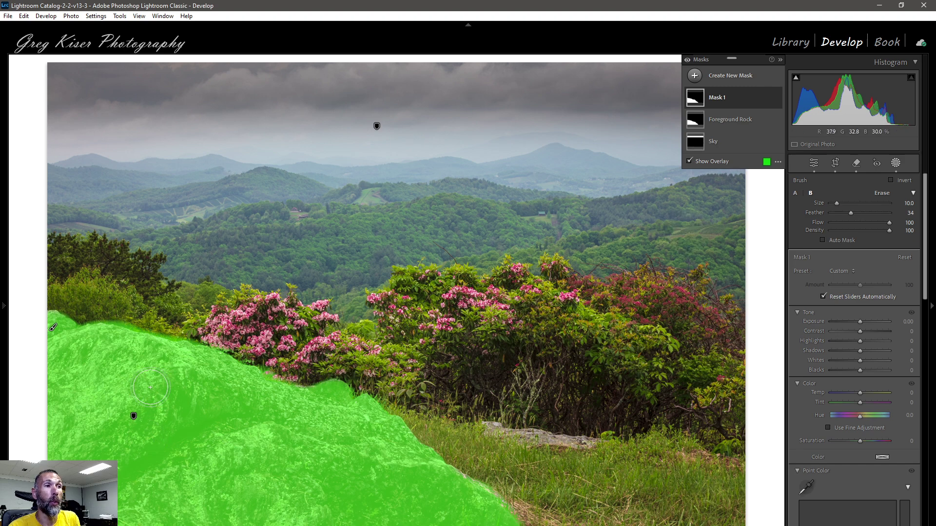
{"action": "left_click", "coordinate": [767, 164]}
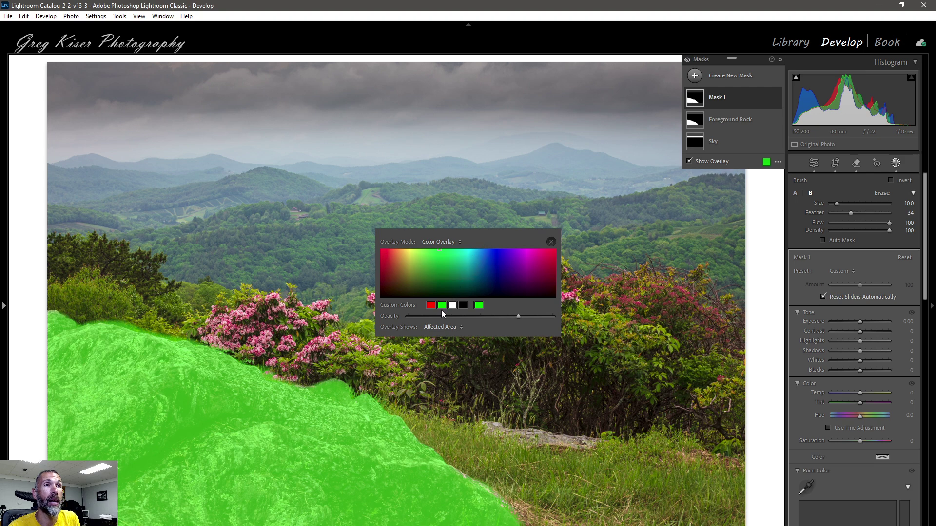
{"action": "left_click", "coordinate": [430, 306]}
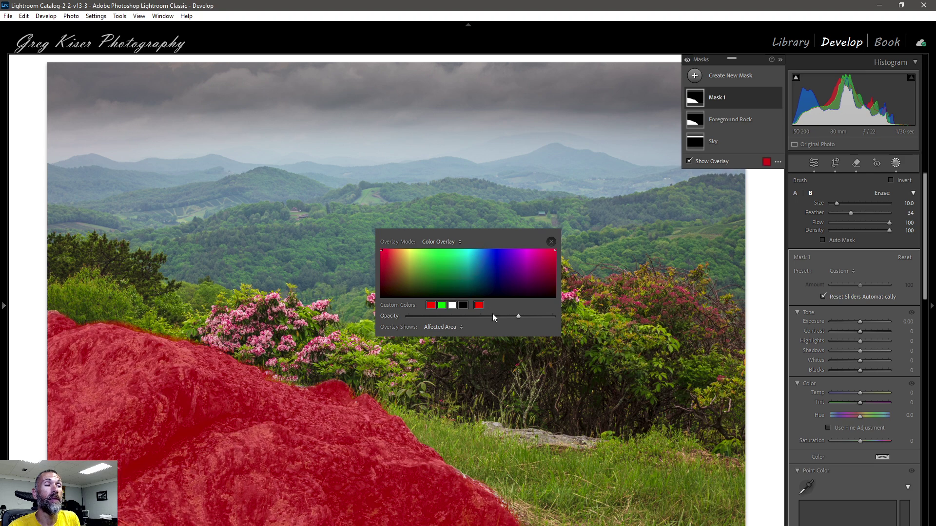
{"action": "left_click", "coordinate": [442, 306]}
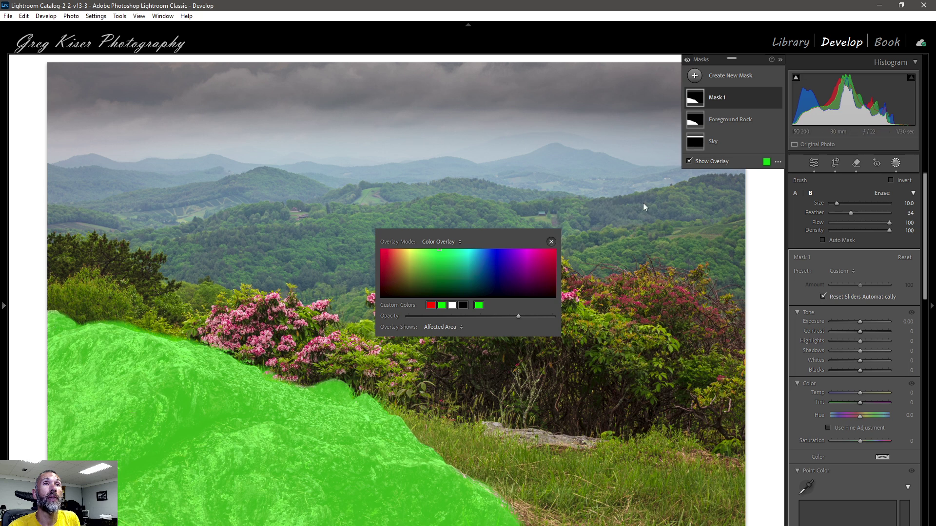
- Set the mask overlay mode to Color Overlay on B&W and close the overlay colour settings
{"action": "left_click", "coordinate": [778, 164]}
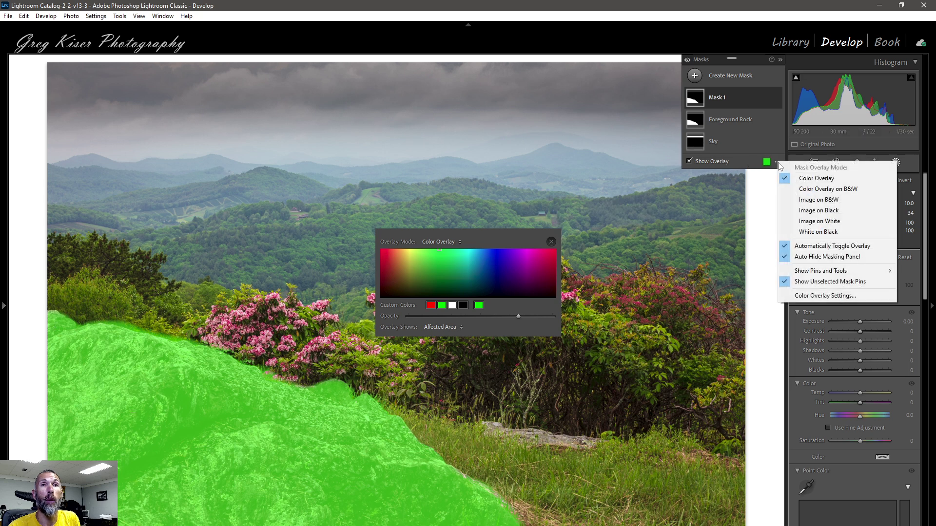
{"action": "left_click", "coordinate": [822, 192]}
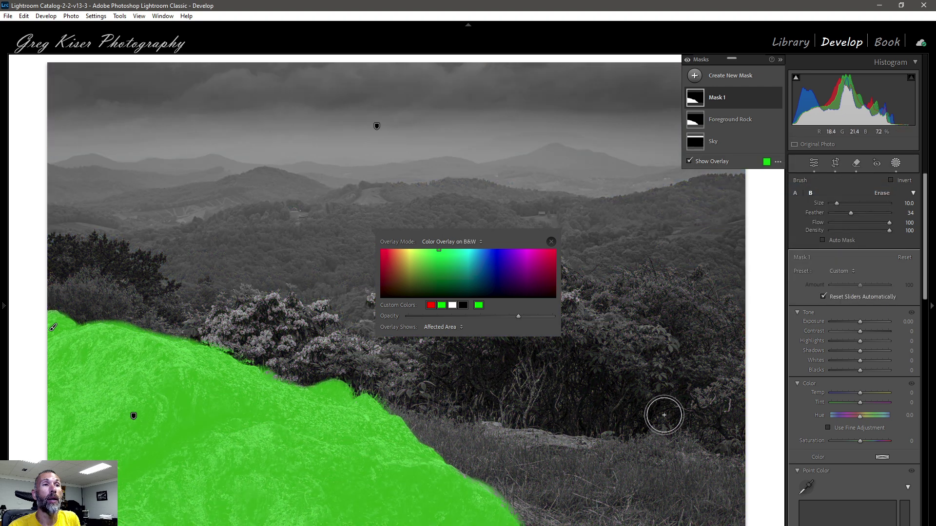
{"action": "left_click", "coordinate": [551, 242]}
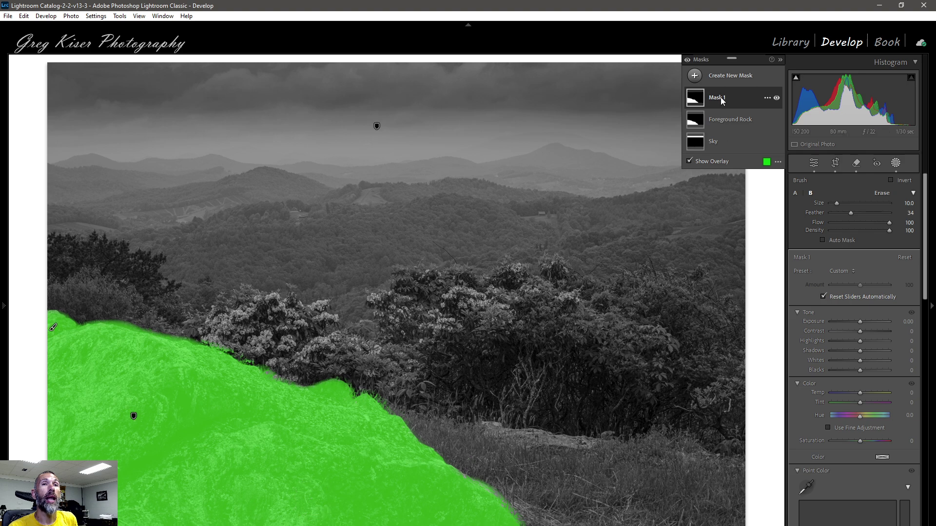
- Create a new Brush mask and make brush A the active brush
{"action": "left_click", "coordinate": [721, 97]}
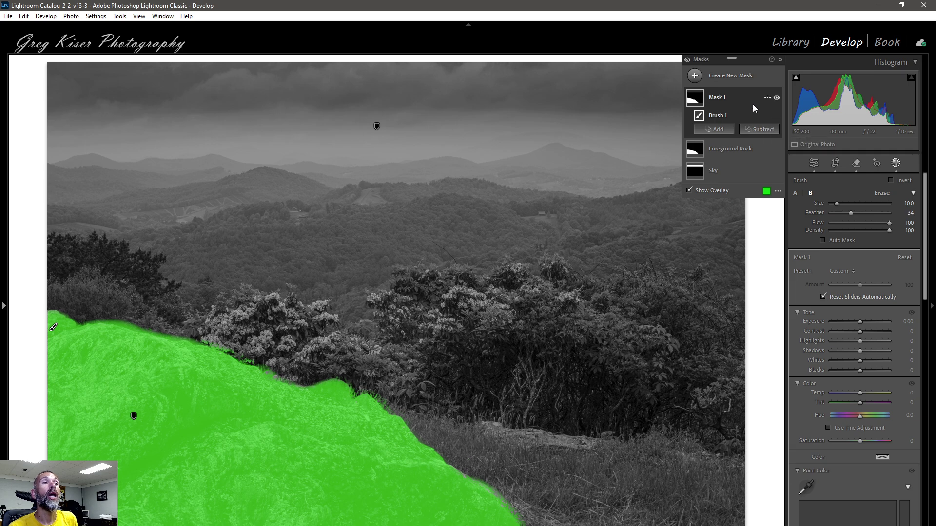
{"action": "left_click", "coordinate": [734, 77]}
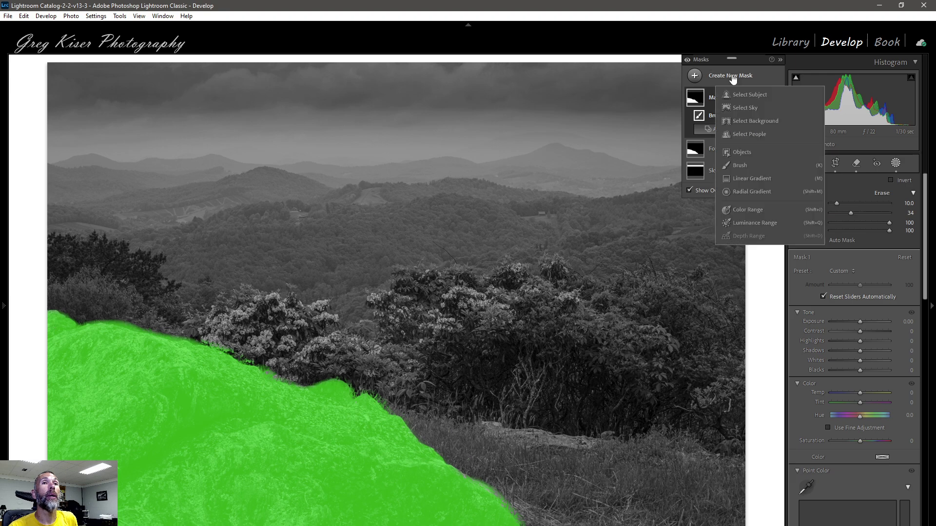
{"action": "left_click", "coordinate": [739, 166]}
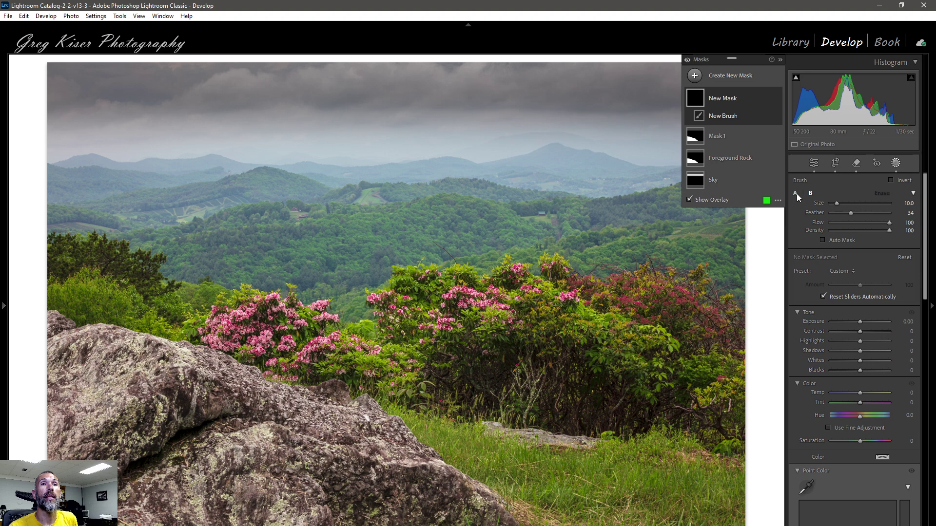
{"action": "left_click", "coordinate": [795, 193]}
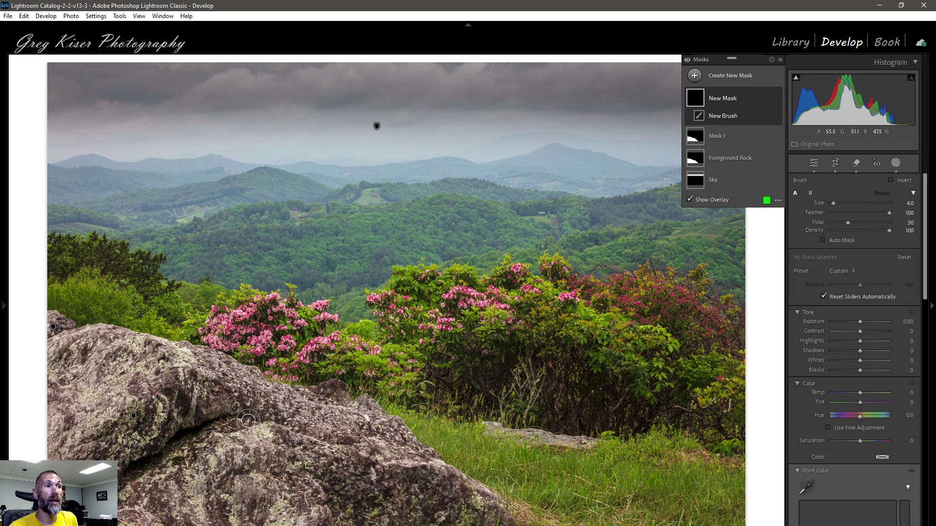
- Try painting over the flowering bushes with brush A at size 10 and erase the strokes with the eraser at size 18
{"action": "scroll", "coordinate": [277, 321], "scroll_direction": "up", "scroll_amount": 4}
{"action": "scroll", "coordinate": [277, 321], "scroll_direction": "up", "scroll_amount": 2}
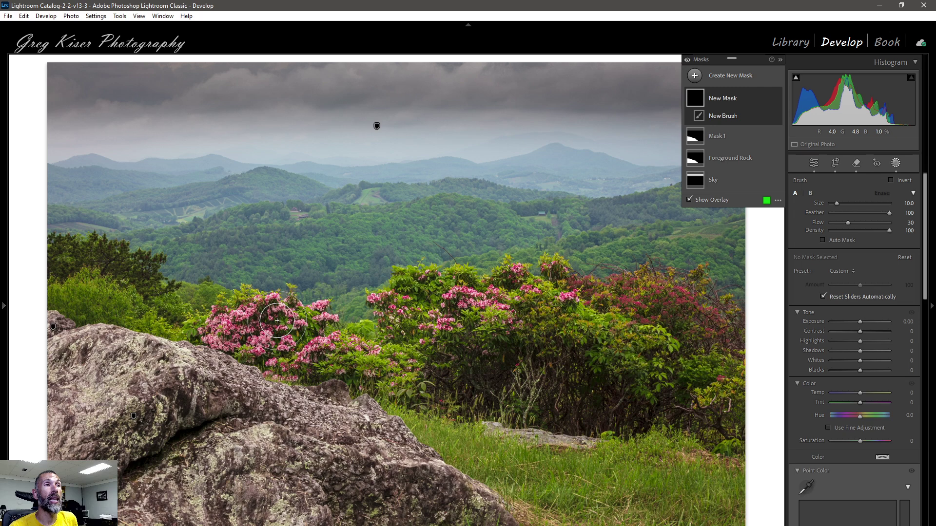
{"action": "mouse_move", "coordinate": [303, 318]}
{"action": "left_mouse_down"}
{"action": "mouse_move", "coordinate": [250, 327]}
{"action": "mouse_move", "coordinate": [267, 345]}
{"action": "mouse_move", "coordinate": [372, 344]}
{"action": "mouse_move", "coordinate": [489, 309]}
{"action": "mouse_move", "coordinate": [557, 300]}
{"action": "mouse_move", "coordinate": [439, 292]}
{"action": "mouse_move", "coordinate": [382, 305]}
{"action": "mouse_move", "coordinate": [415, 292]}
{"action": "mouse_move", "coordinate": [479, 295]}
{"action": "mouse_move", "coordinate": [510, 327]}
{"action": "left_mouse_up"}
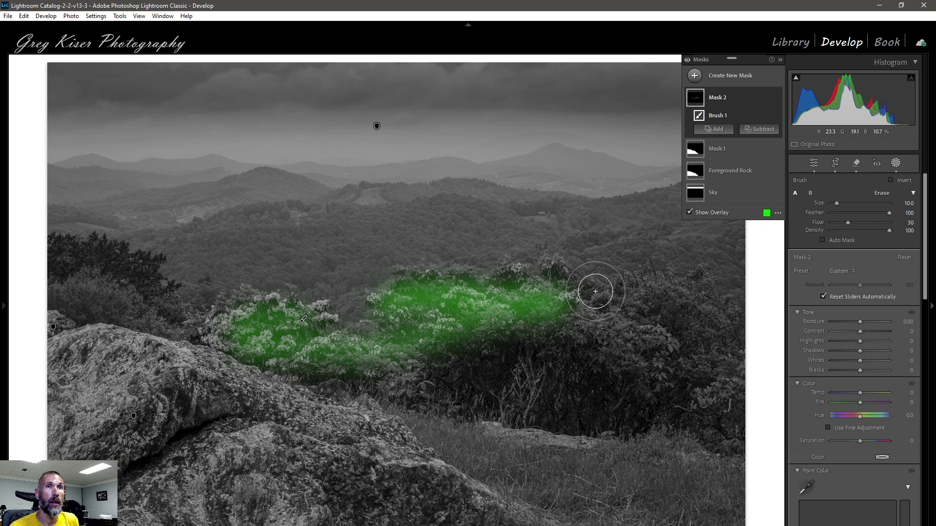
{"action": "left_click", "coordinate": [887, 194]}
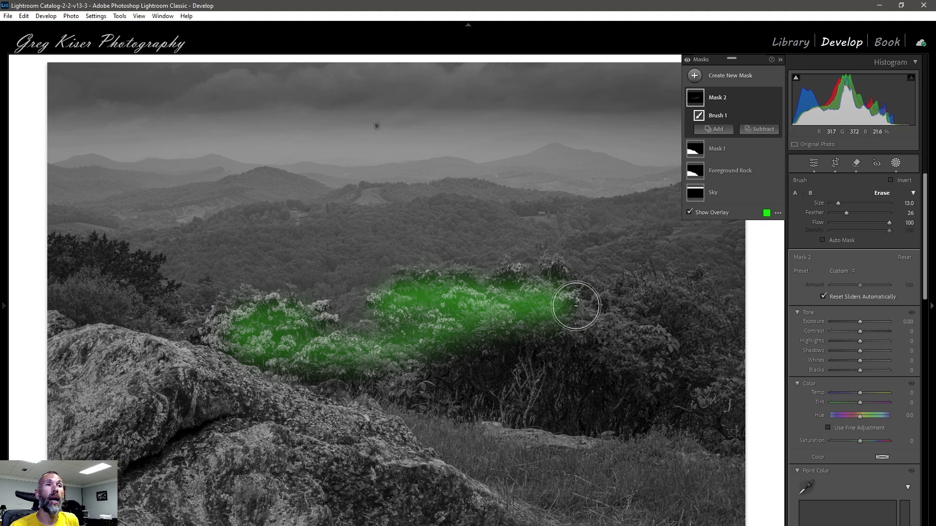
{"action": "scroll", "coordinate": [571, 306], "scroll_direction": "up", "scroll_amount": 5}
{"action": "mouse_move", "coordinate": [571, 306]}
{"action": "left_mouse_down"}
{"action": "mouse_move", "coordinate": [381, 308]}
{"action": "mouse_move", "coordinate": [561, 298]}
{"action": "mouse_move", "coordinate": [493, 311]}
{"action": "mouse_move", "coordinate": [414, 358]}
{"action": "mouse_move", "coordinate": [229, 323]}
{"action": "mouse_move", "coordinate": [284, 308]}
{"action": "mouse_move", "coordinate": [434, 341]}
{"action": "mouse_move", "coordinate": [352, 349]}
{"action": "mouse_move", "coordinate": [315, 341]}
{"action": "mouse_move", "coordinate": [318, 301]}
{"action": "mouse_move", "coordinate": [336, 285]}
{"action": "left_mouse_up"}
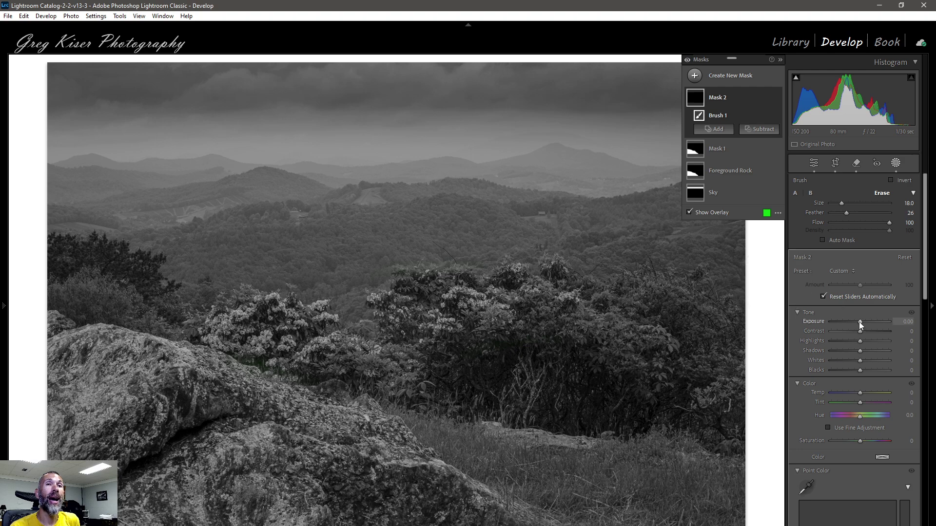
- Set the brush mask's Exposure to 0.54 and paint over the pink flowers and the reddish bush with brush A at size 12
{"action": "left_click_drag", "start_coordinate": [859, 322], "coordinate": [863, 321]}
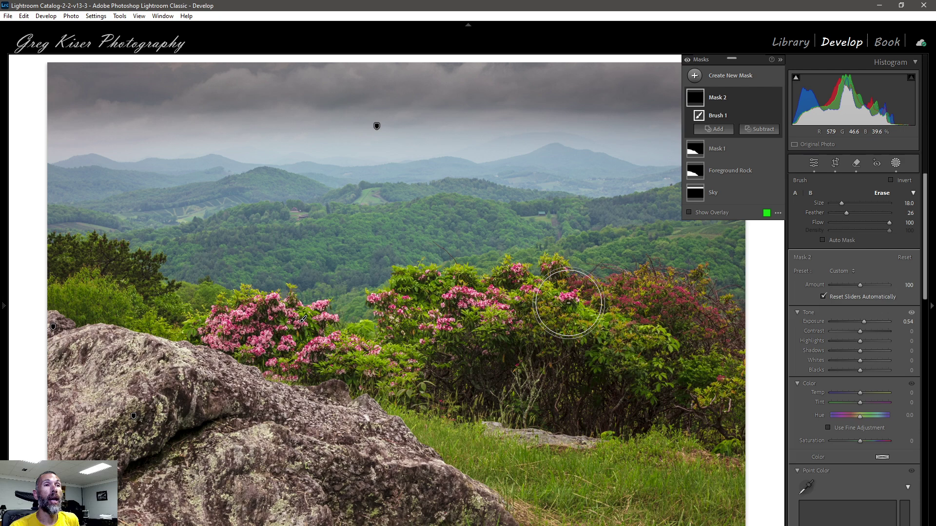
{"action": "mouse_move", "coordinate": [569, 304]}
{"action": "left_mouse_down"}
{"action": "mouse_move", "coordinate": [427, 297]}
{"action": "mouse_move", "coordinate": [407, 307]}
{"action": "mouse_move", "coordinate": [410, 340]}
{"action": "mouse_move", "coordinate": [390, 352]}
{"action": "left_mouse_up"}
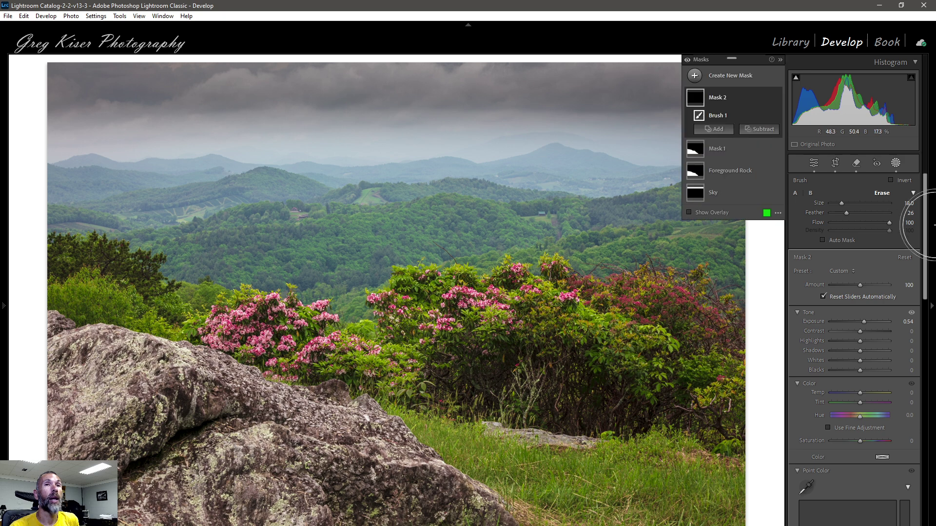
{"action": "left_click", "coordinate": [796, 193]}
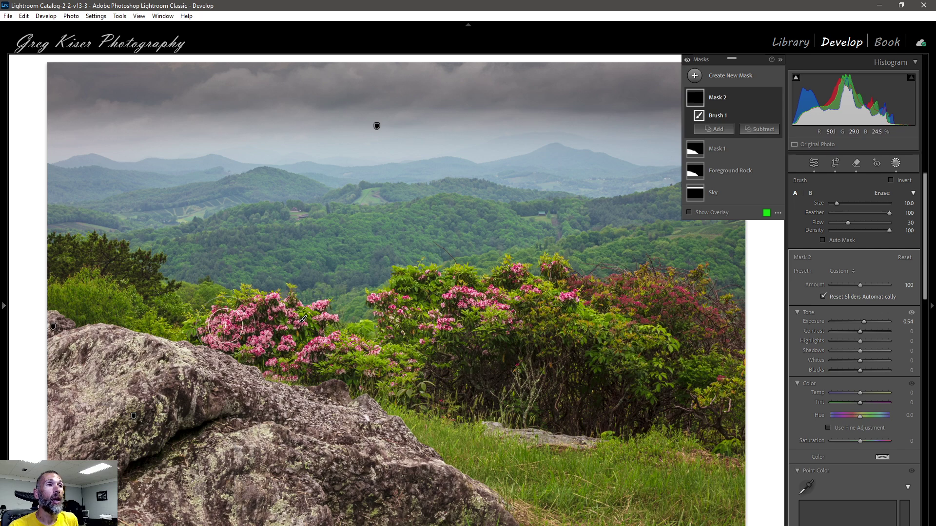
{"action": "scroll", "coordinate": [224, 325], "scroll_direction": "up", "scroll_amount": 2}
{"action": "mouse_move", "coordinate": [225, 326]}
{"action": "left_mouse_down"}
{"action": "mouse_move", "coordinate": [310, 320]}
{"action": "mouse_move", "coordinate": [310, 337]}
{"action": "mouse_move", "coordinate": [296, 342]}
{"action": "mouse_move", "coordinate": [348, 350]}
{"action": "mouse_move", "coordinate": [474, 296]}
{"action": "mouse_move", "coordinate": [568, 291]}
{"action": "mouse_move", "coordinate": [460, 295]}
{"action": "mouse_move", "coordinate": [408, 314]}
{"action": "mouse_move", "coordinate": [538, 297]}
{"action": "mouse_move", "coordinate": [433, 301]}
{"action": "mouse_move", "coordinate": [393, 338]}
{"action": "mouse_move", "coordinate": [313, 350]}
{"action": "mouse_move", "coordinate": [231, 321]}
{"action": "mouse_move", "coordinate": [338, 341]}
{"action": "mouse_move", "coordinate": [292, 321]}
{"action": "mouse_move", "coordinate": [233, 314]}
{"action": "mouse_move", "coordinate": [252, 339]}
{"action": "mouse_move", "coordinate": [323, 355]}
{"action": "mouse_move", "coordinate": [268, 352]}
{"action": "mouse_move", "coordinate": [190, 324]}
{"action": "mouse_move", "coordinate": [216, 311]}
{"action": "left_mouse_up"}
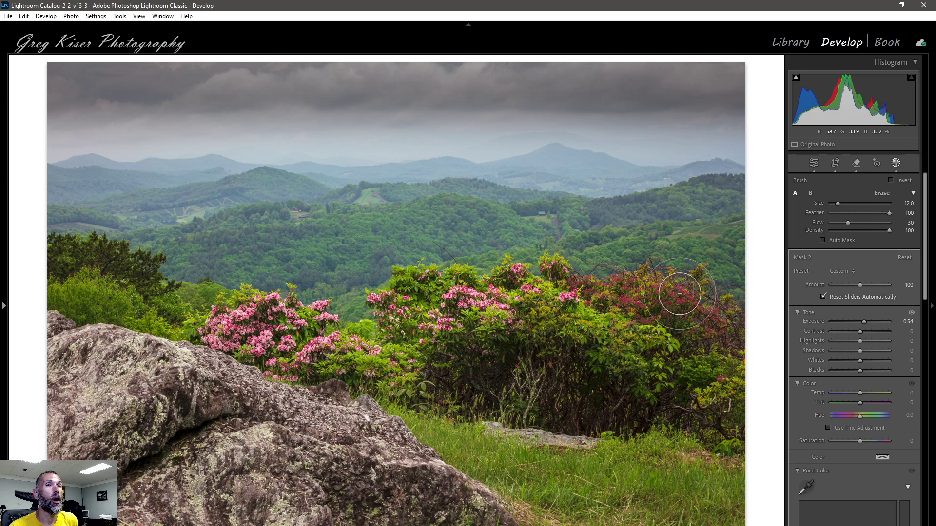
{"action": "left_click_drag", "start_coordinate": [636, 303], "coordinate": [621, 304]}
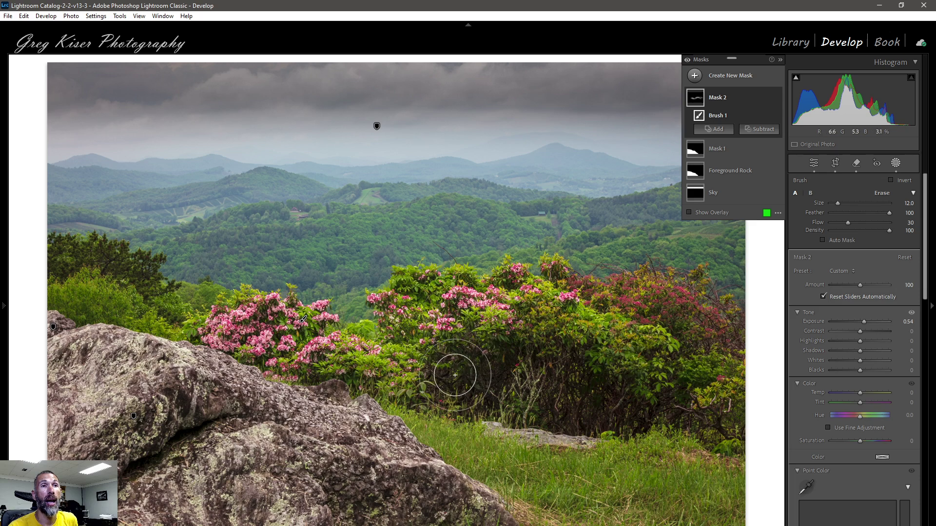
- Try the flower brush mask's Amount slider and leave it at 100
{"action": "mouse_move", "coordinate": [695, 99]}
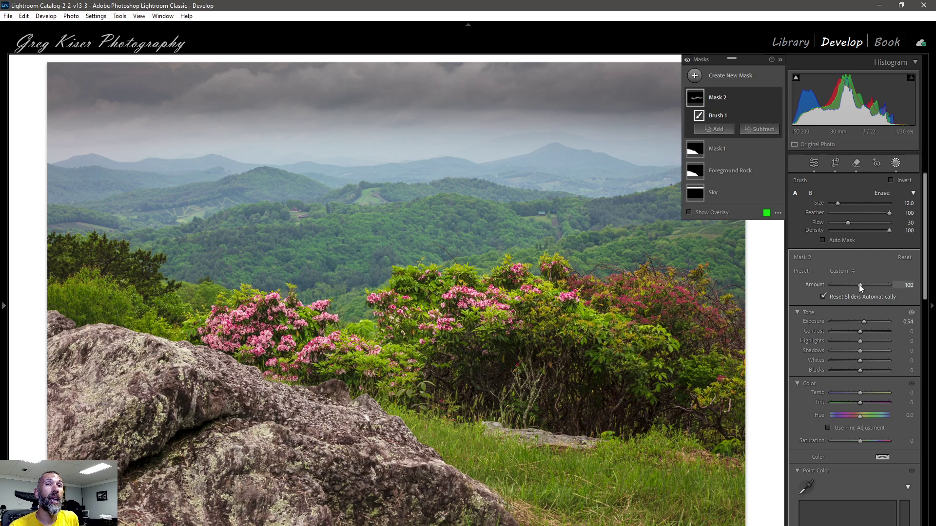
{"action": "mouse_move", "coordinate": [860, 285]}
{"action": "left_mouse_down"}
{"action": "mouse_move", "coordinate": [868, 284]}
{"action": "mouse_move", "coordinate": [841, 282]}
{"action": "mouse_move", "coordinate": [859, 286]}
{"action": "left_mouse_up"}
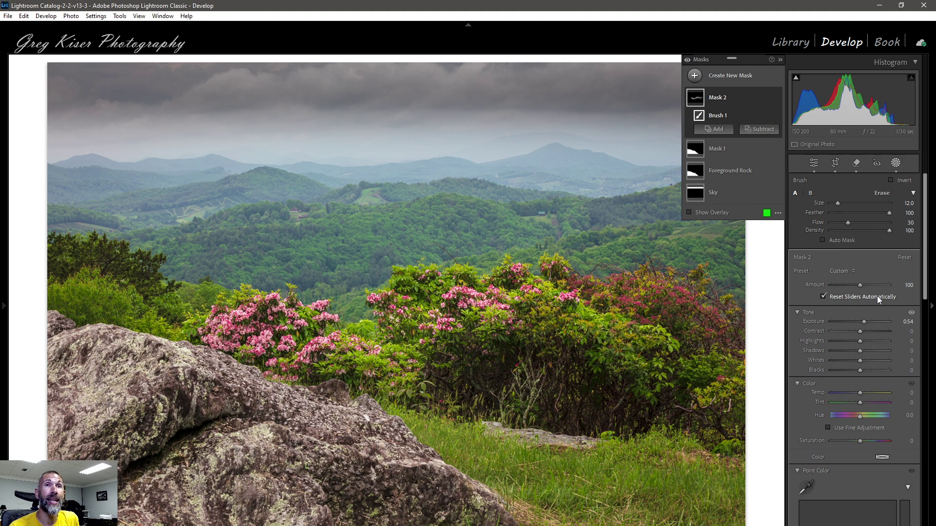
- Rename Mask 2 as Flowers and Mask 1 as Rock 2
{"action": "double_click", "coordinate": [718, 101]}
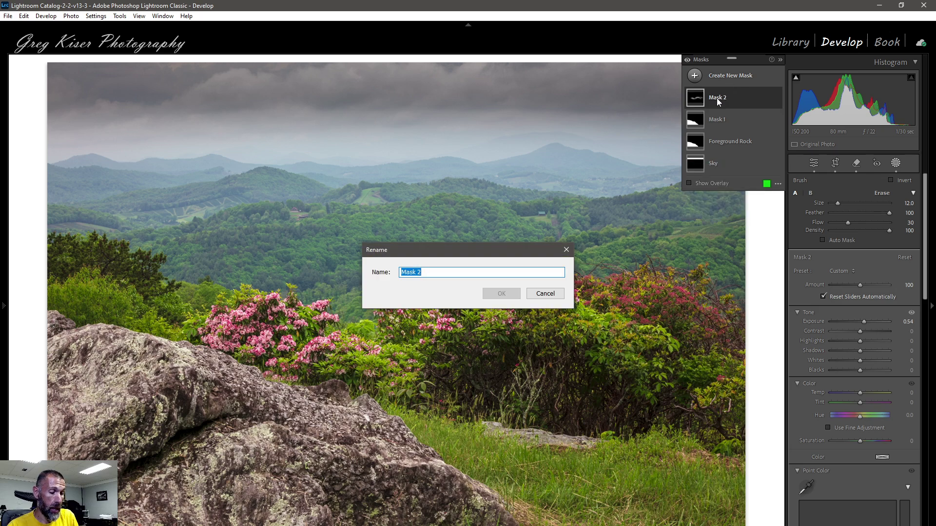
{"action": "type", "text": "Flowers"}
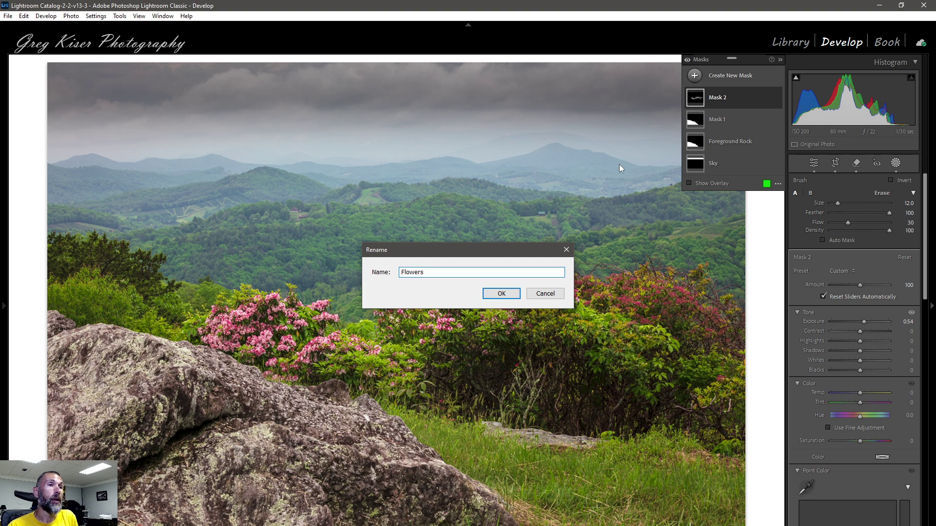
{"action": "left_click", "coordinate": [508, 293]}
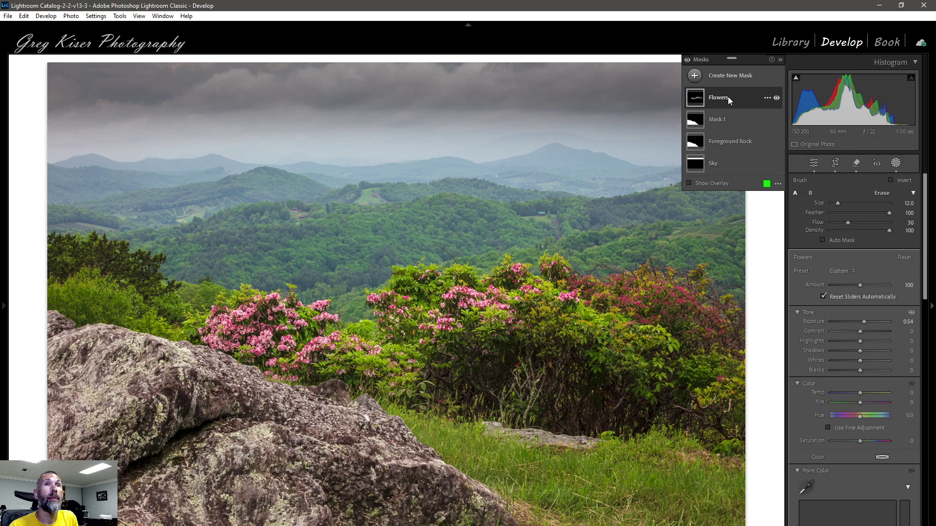
{"action": "left_click", "coordinate": [715, 121]}
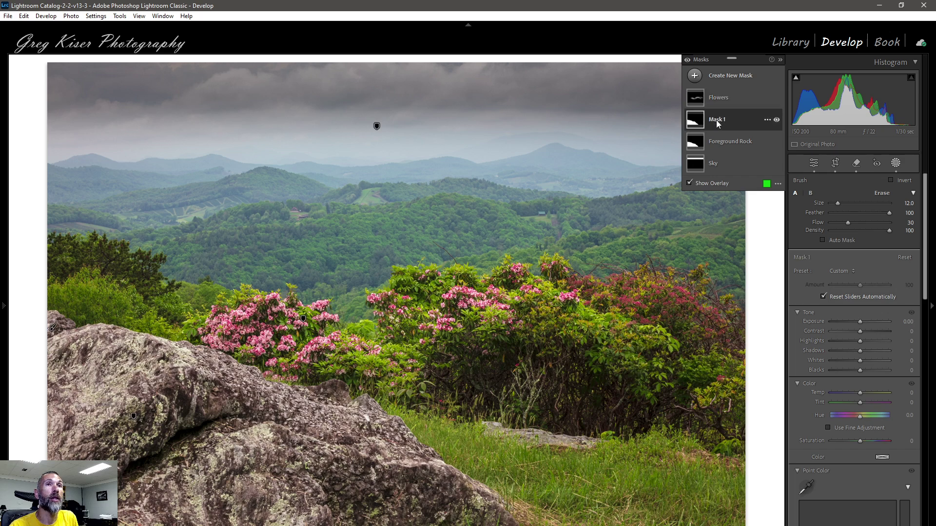
{"action": "key", "text": "o"}
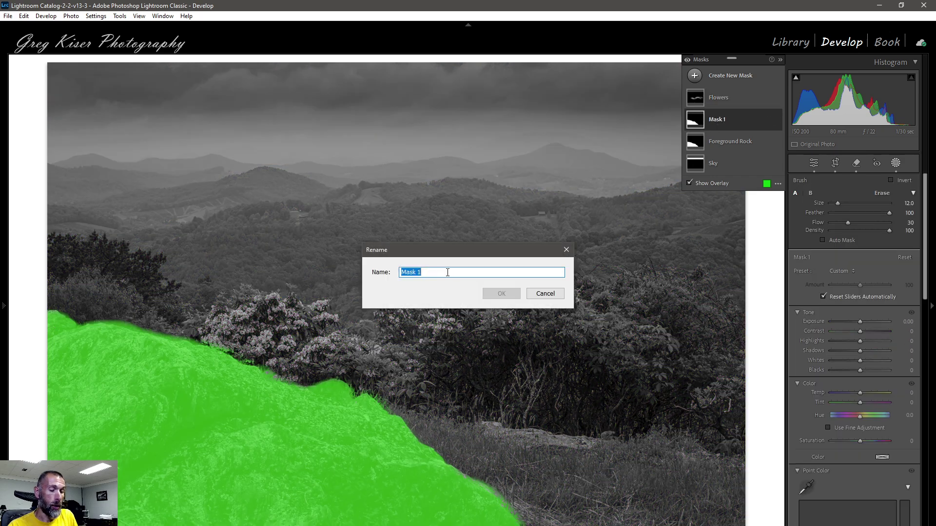
{"action": "type", "text": "Rock 2"}
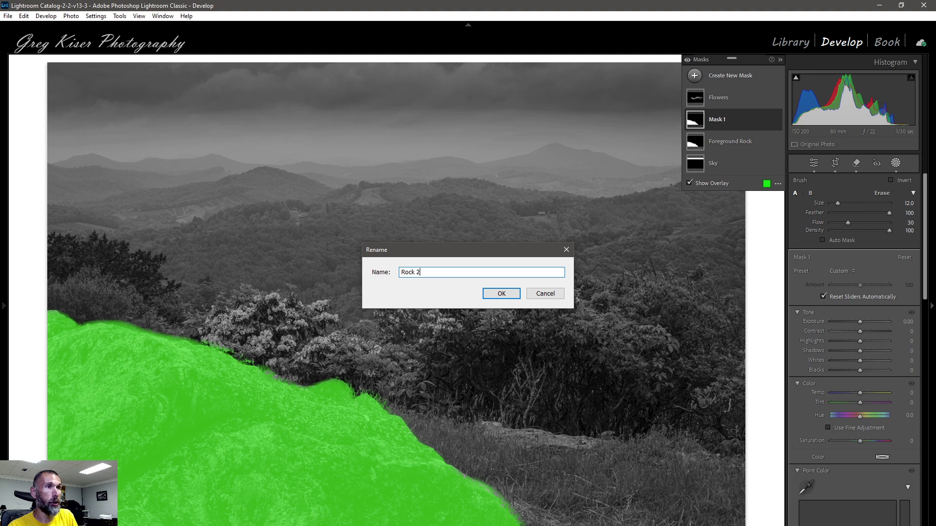
{"action": "left_click", "coordinate": [507, 293]}
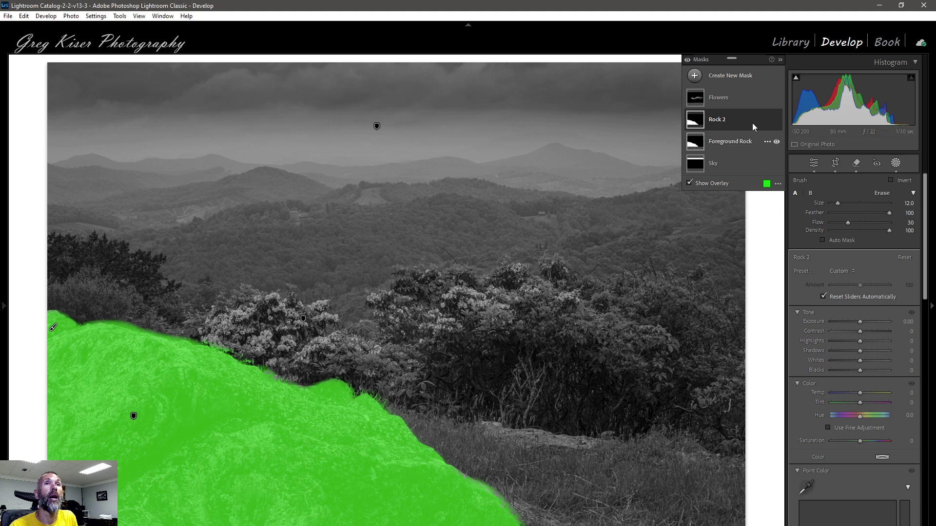
- Draw a large Radial Gradient mask centred on the flowering bushes, tilt it slightly clockwise and flatten the ellipse
{"action": "left_click", "coordinate": [726, 77]}
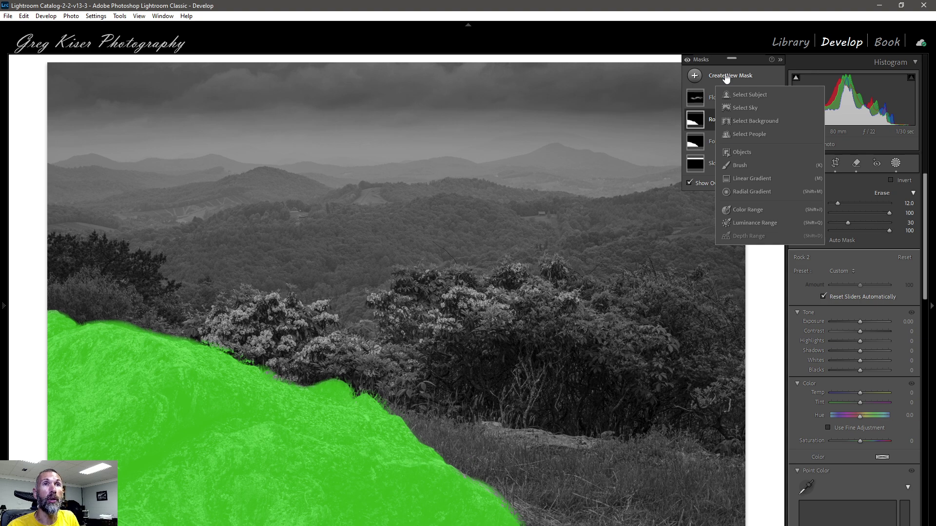
{"action": "left_click", "coordinate": [752, 190]}
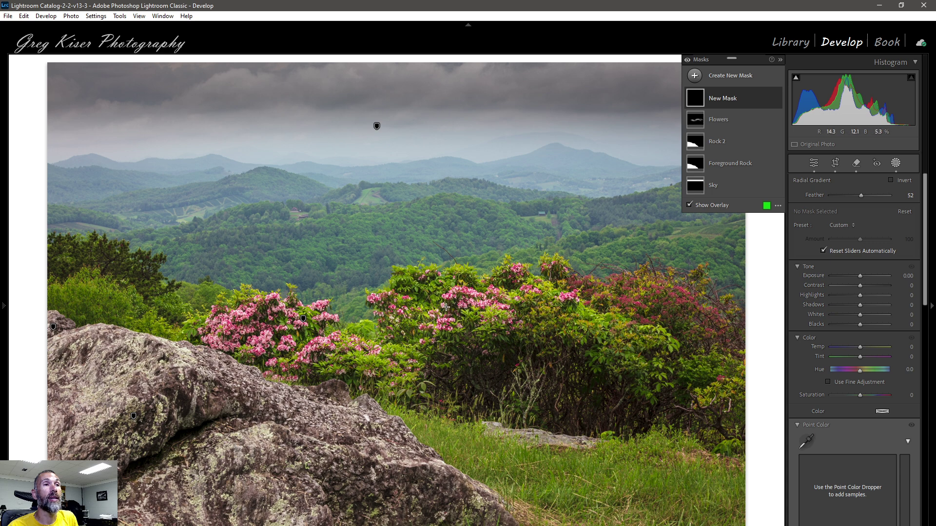
{"action": "left_click_drag", "start_coordinate": [446, 307], "coordinate": [695, 492]}
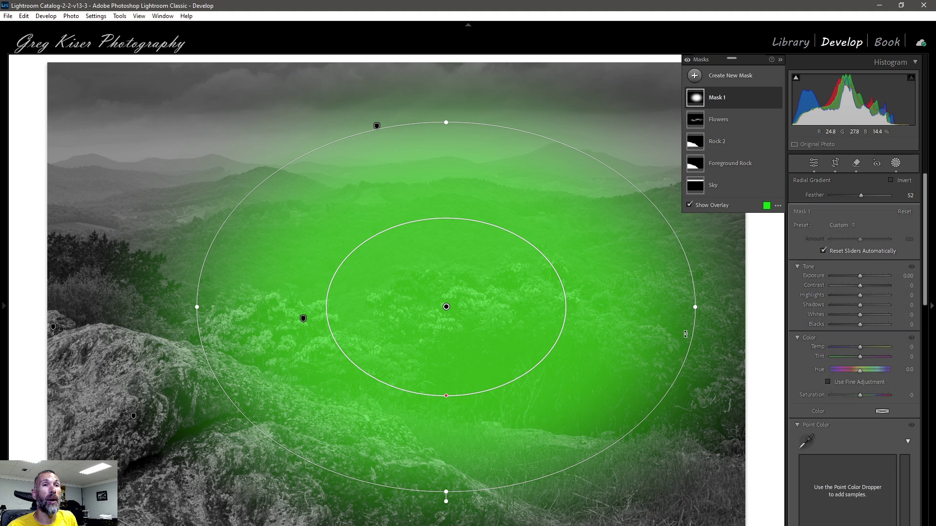
{"action": "left_click_drag", "start_coordinate": [678, 242], "coordinate": [681, 307]}
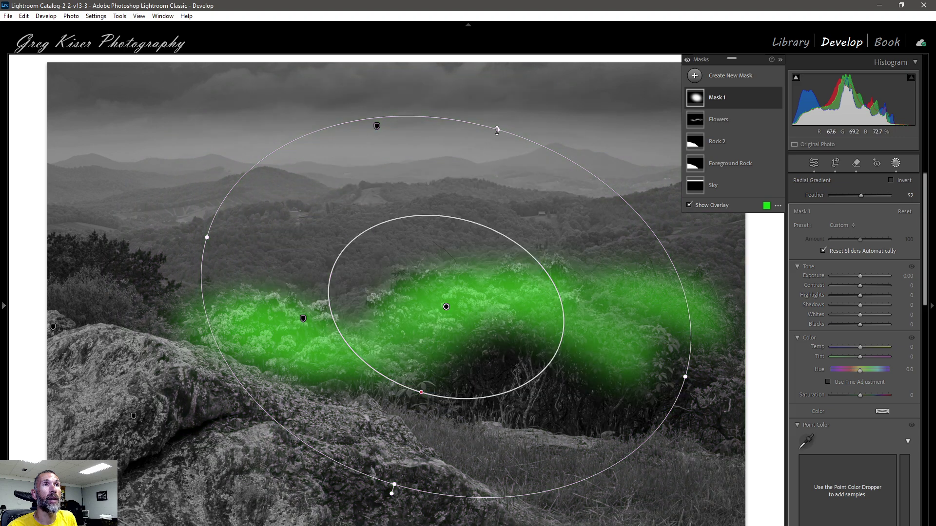
{"action": "left_click_drag", "start_coordinate": [497, 131], "coordinate": [488, 163]}
{"action": "left_click_drag", "start_coordinate": [674, 403], "coordinate": [679, 372]}
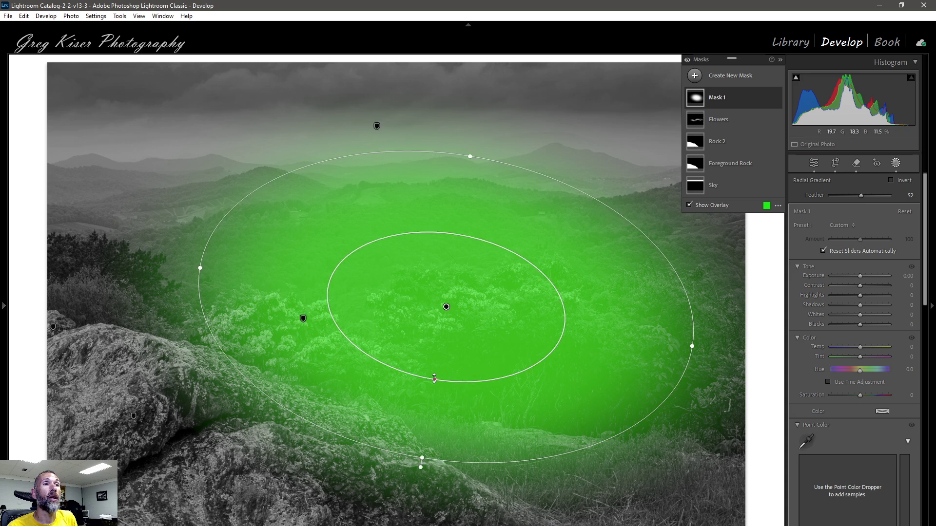
- Set the radial mask's Exposure to 0.41, trying its Feather at 0 and settling on 72
{"action": "left_click_drag", "start_coordinate": [435, 378], "coordinate": [440, 354]}
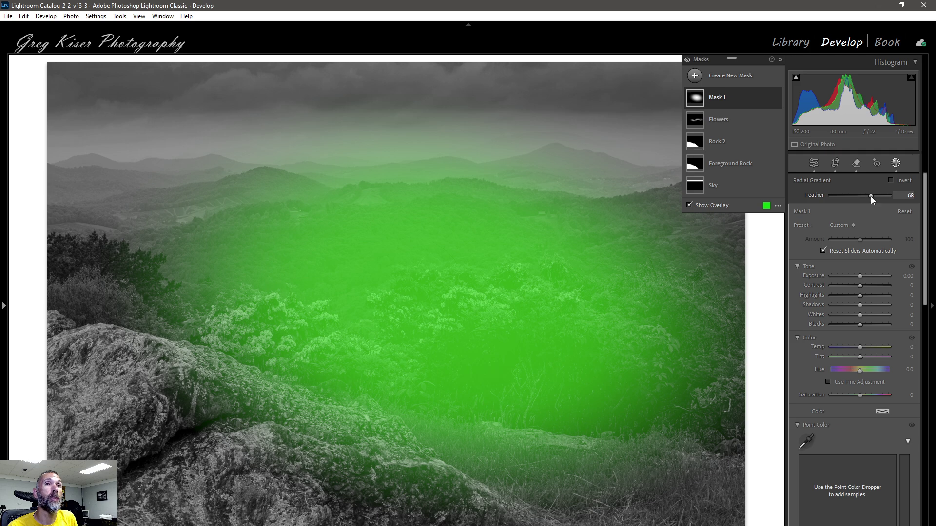
{"action": "left_click_drag", "start_coordinate": [871, 196], "coordinate": [830, 194]}
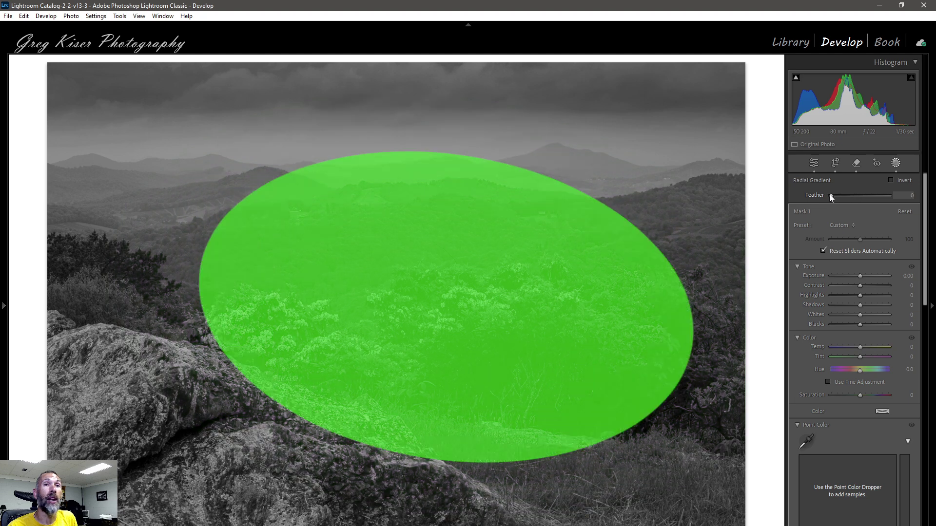
{"action": "left_click_drag", "start_coordinate": [860, 276], "coordinate": [863, 276]}
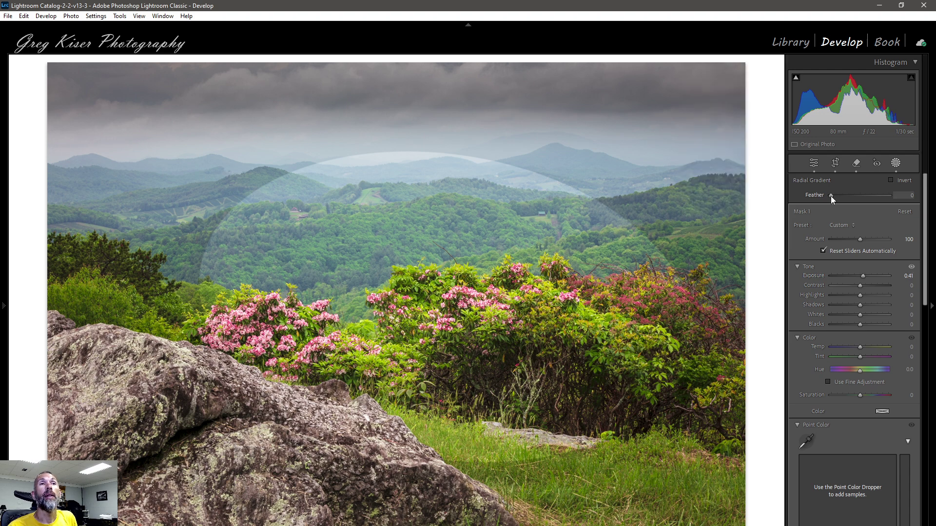
{"action": "left_click_drag", "start_coordinate": [837, 195], "coordinate": [841, 194]}
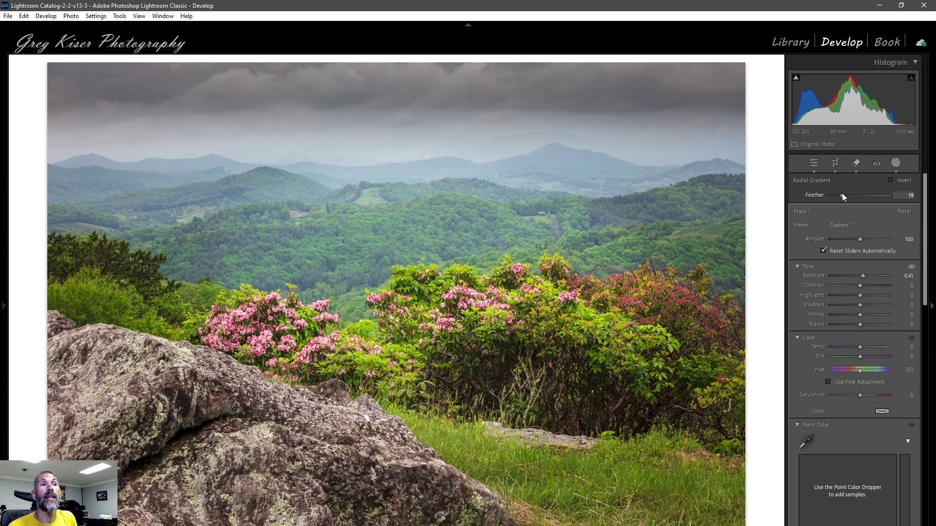
{"action": "left_click_drag", "start_coordinate": [845, 195], "coordinate": [873, 195]}
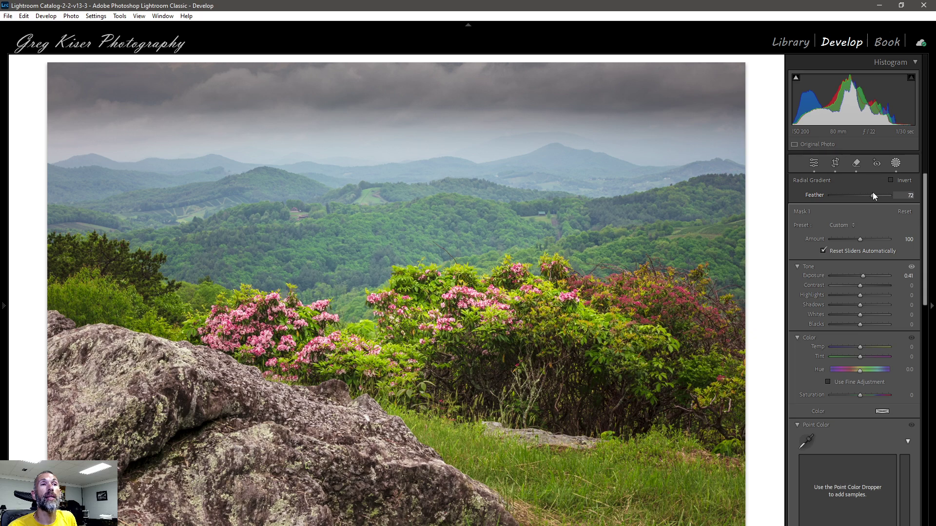
{"action": "left_click_drag", "start_coordinate": [873, 193], "coordinate": [873, 194]}
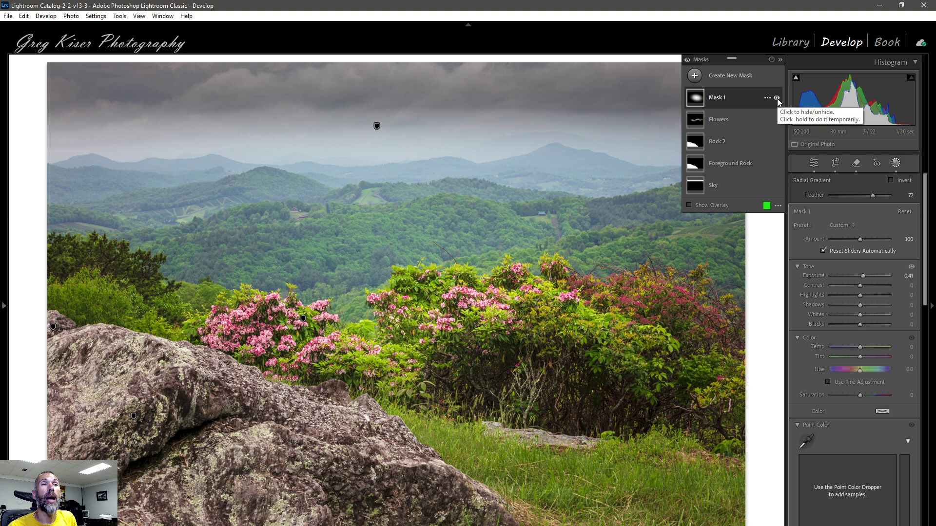
- Hide and show Mask 1 to compare the photo with and without the radial adjustment
{"action": "left_click", "coordinate": [777, 98]}
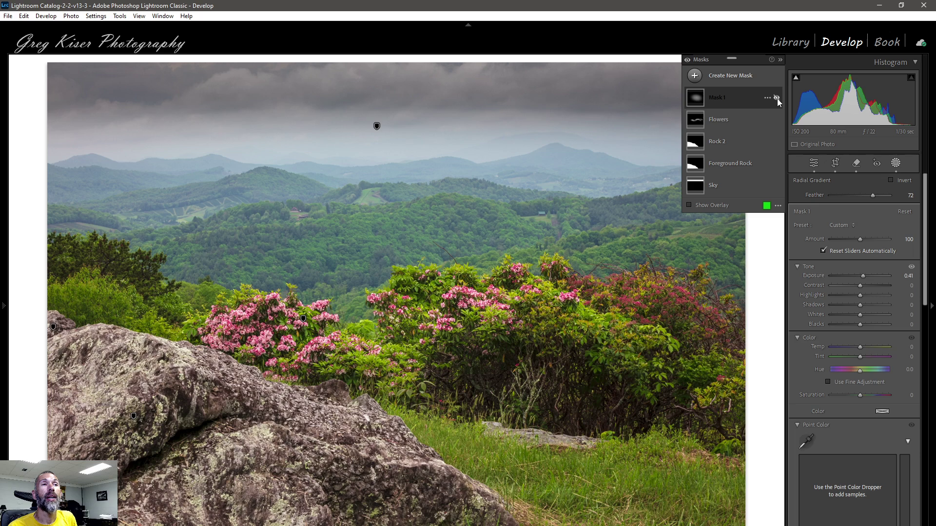
{"action": "left_click", "coordinate": [777, 99]}
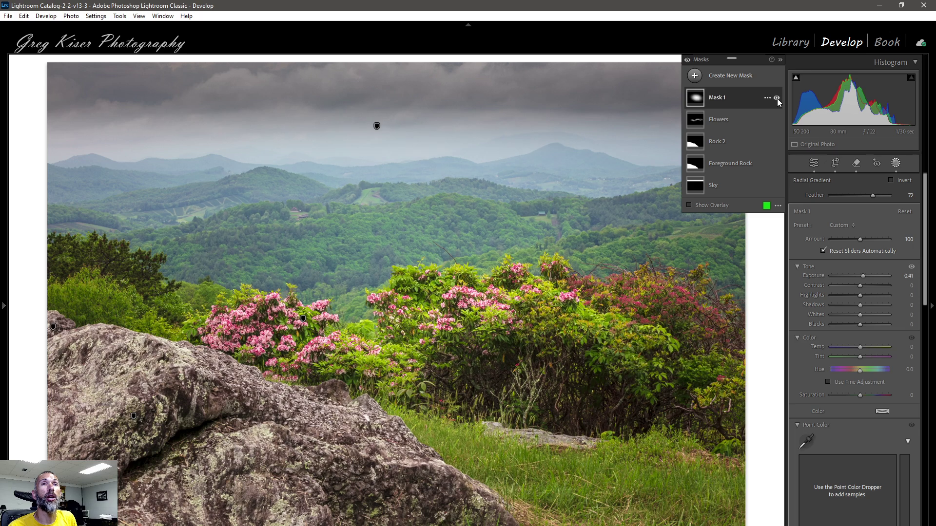
- Tilt Mask 1's radial gradient, extend its sides and lower edge, and refine its rotation around the flowering bushes
{"action": "left_click", "coordinate": [777, 98]}
{"action": "left_click", "coordinate": [777, 99]}
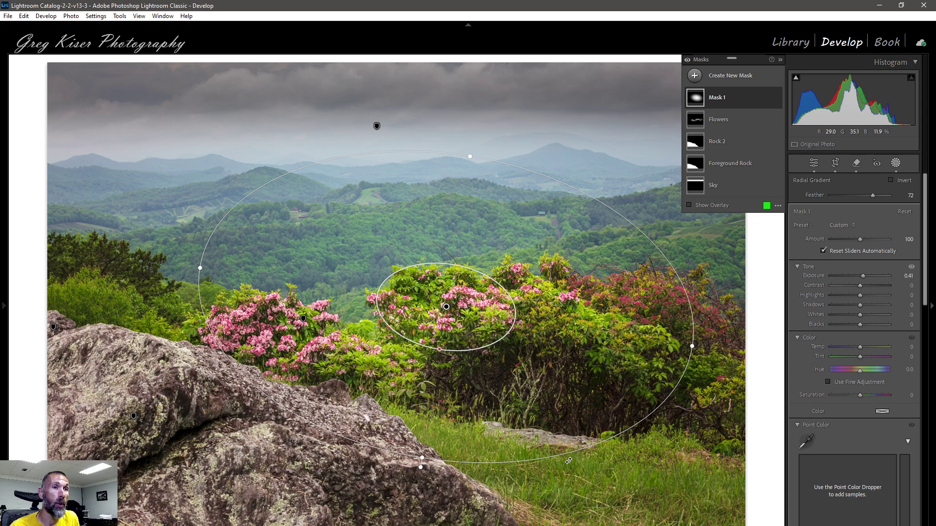
{"action": "left_click_drag", "start_coordinate": [589, 446], "coordinate": [622, 398]}
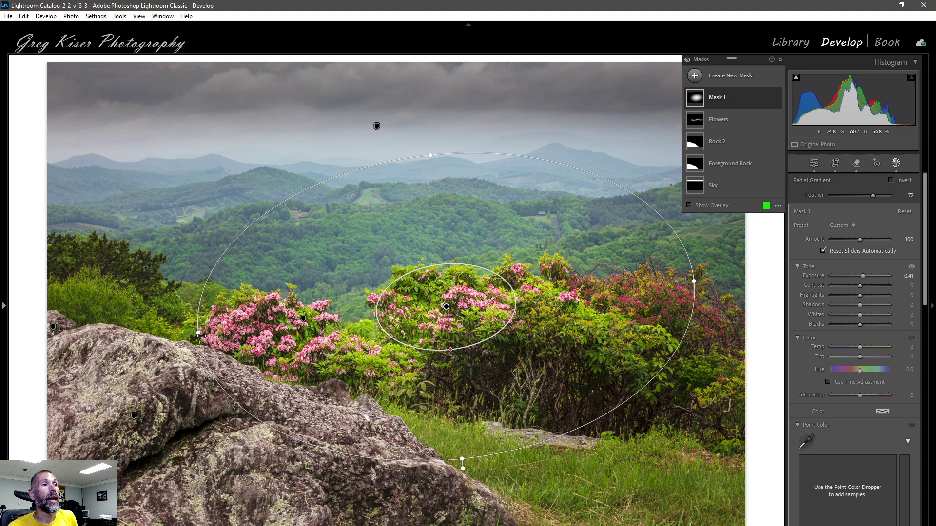
{"action": "left_click_drag", "start_coordinate": [199, 335], "coordinate": [237, 336]}
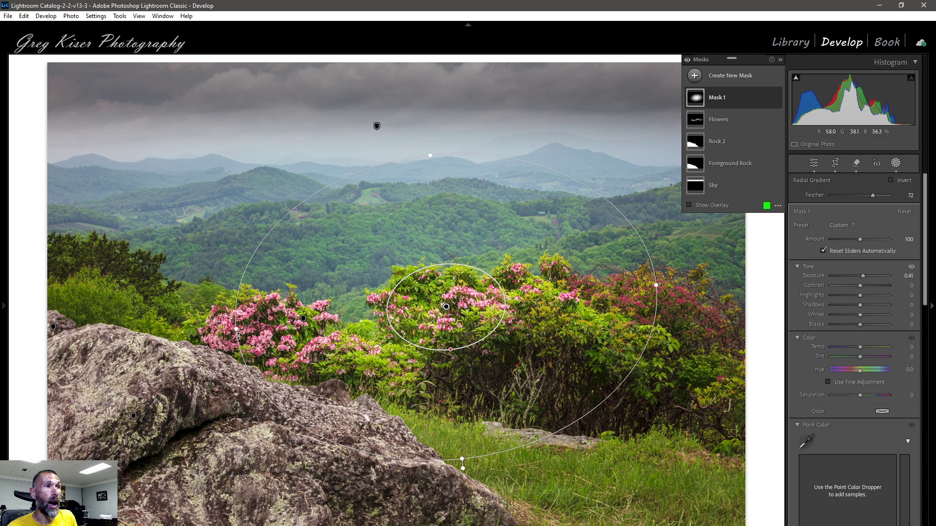
{"action": "left_click_drag", "start_coordinate": [238, 331], "coordinate": [200, 336], "text": "alt"}
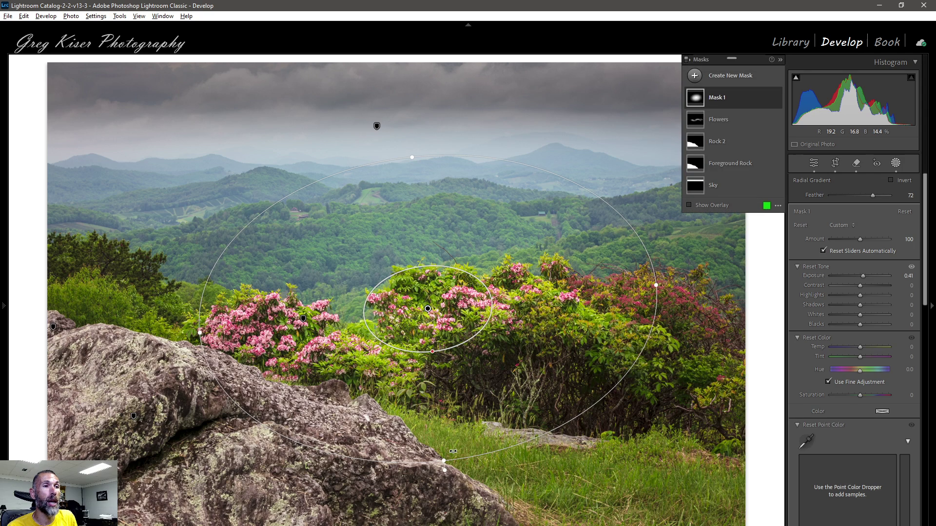
{"action": "mouse_move", "coordinate": [445, 460]}
{"action": "left_mouse_down"}
{"action": "mouse_move", "coordinate": [441, 403]}
{"action": "mouse_move", "coordinate": [444, 471]}
{"action": "left_mouse_up"}
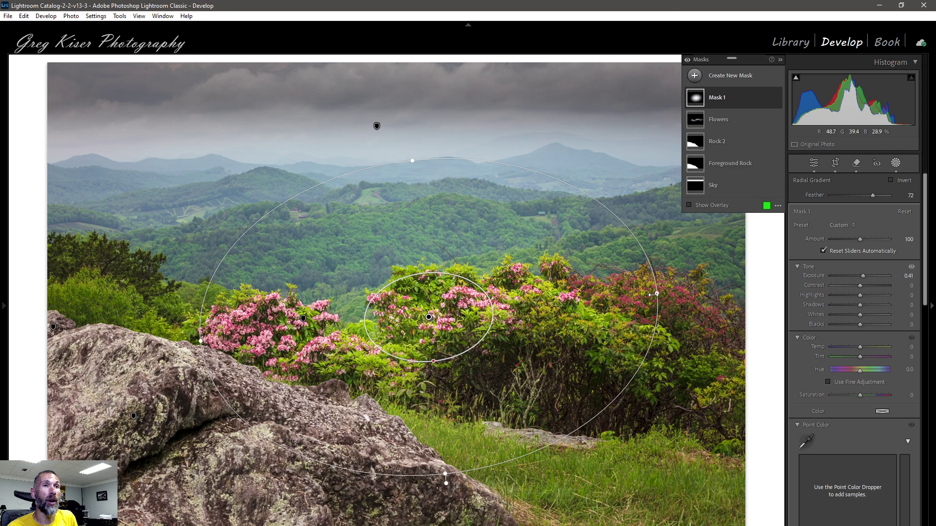
{"action": "left_click_drag", "start_coordinate": [656, 294], "coordinate": [694, 293]}
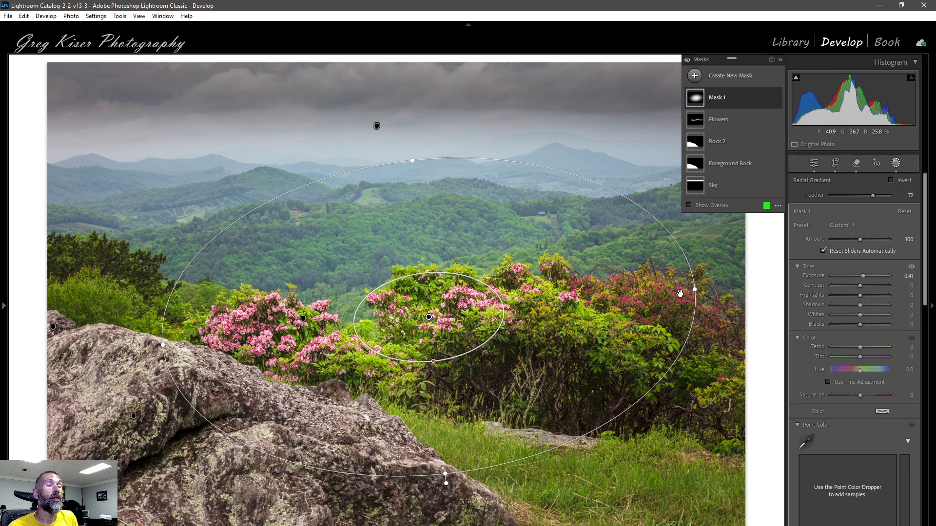
{"action": "left_click_drag", "start_coordinate": [668, 368], "coordinate": [662, 385]}
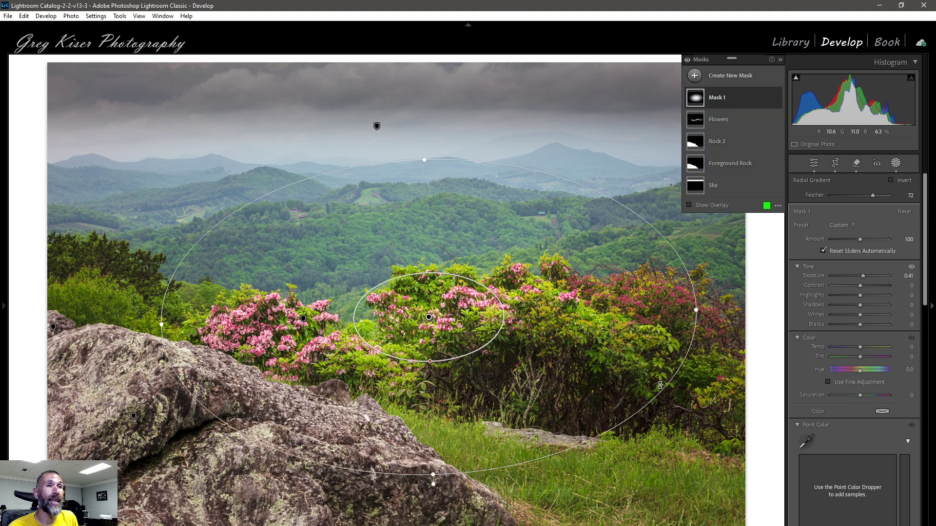
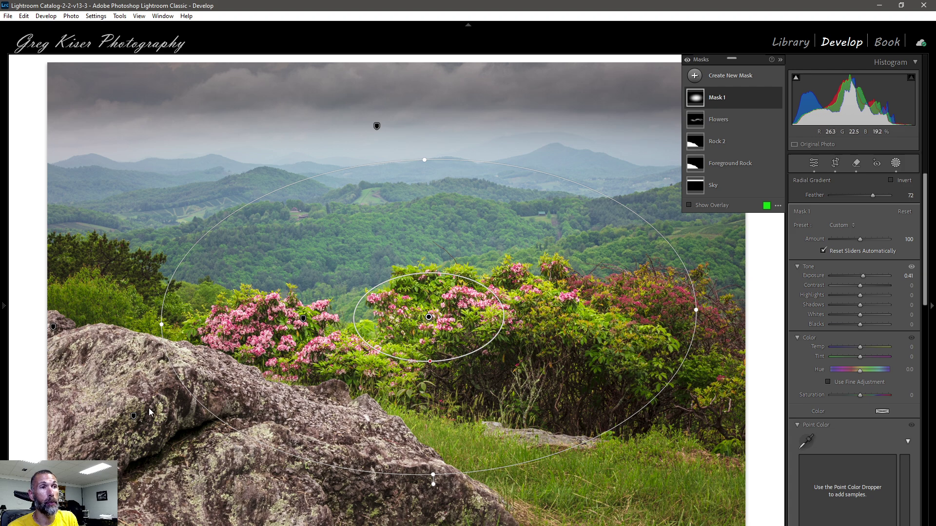
- Move the radial gradient onto the foreground rock, rotate it clockwise and enlarge the ellipse
{"action": "left_click_drag", "start_coordinate": [428, 319], "coordinate": [194, 446]}
{"action": "left_click_drag", "start_coordinate": [434, 373], "coordinate": [484, 484]}
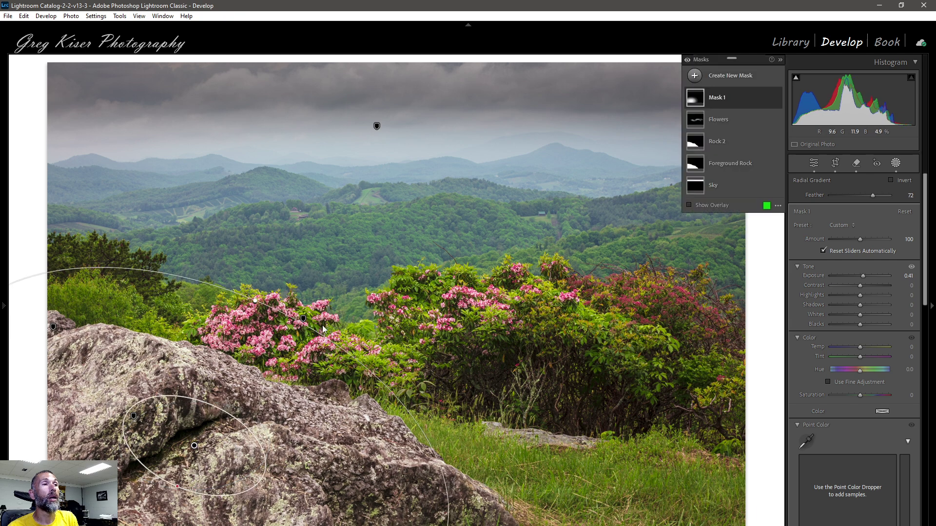
{"action": "left_click_drag", "start_coordinate": [253, 299], "coordinate": [288, 269]}
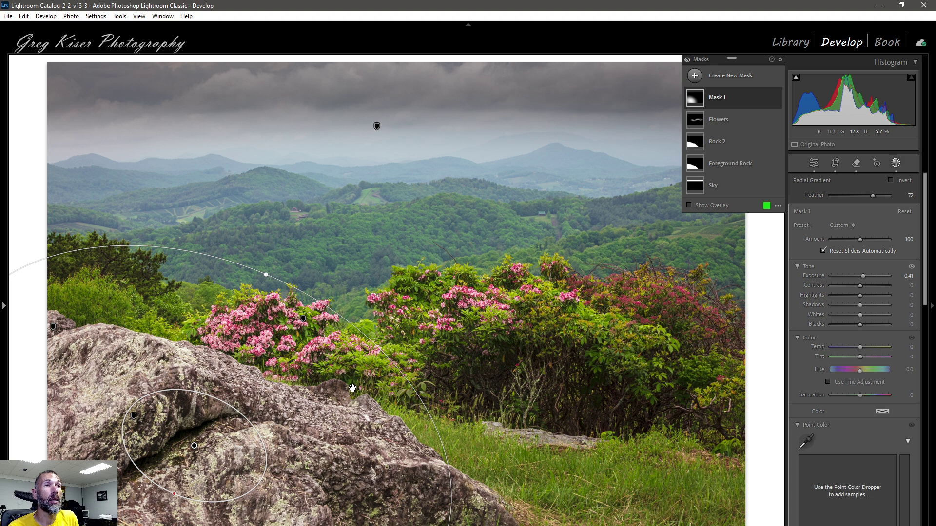
- Hide and show Mask 1 repeatedly to compare the foreground rock with and without the brightening
{"action": "key", "text": "o"}
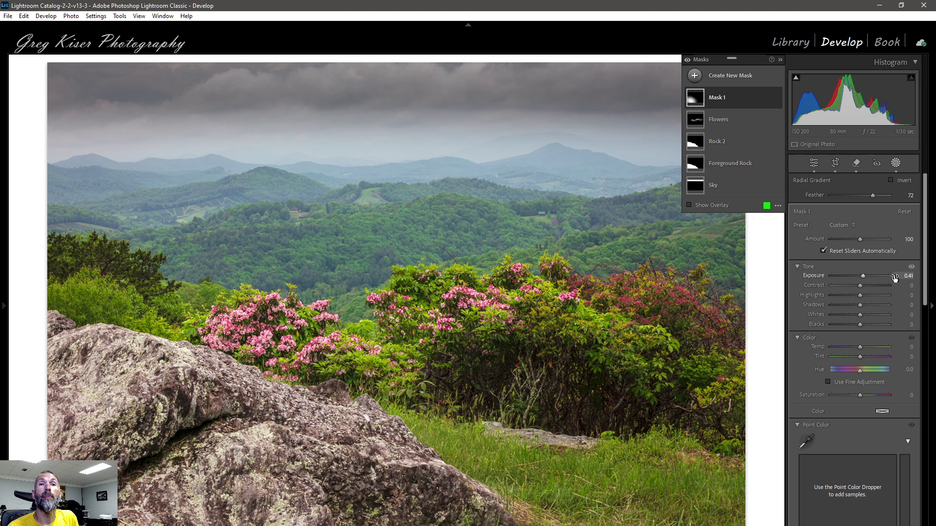
{"action": "left_click", "coordinate": [776, 98]}
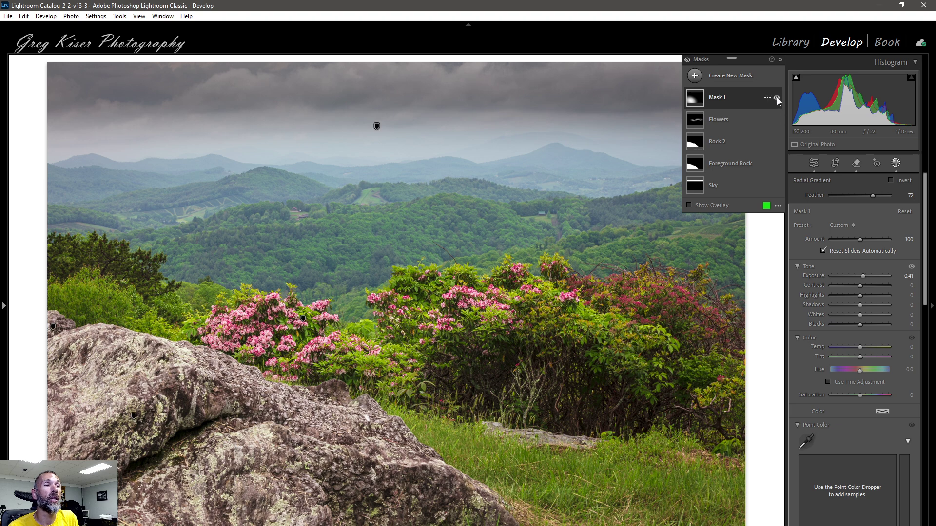
{"action": "left_click", "coordinate": [777, 98]}
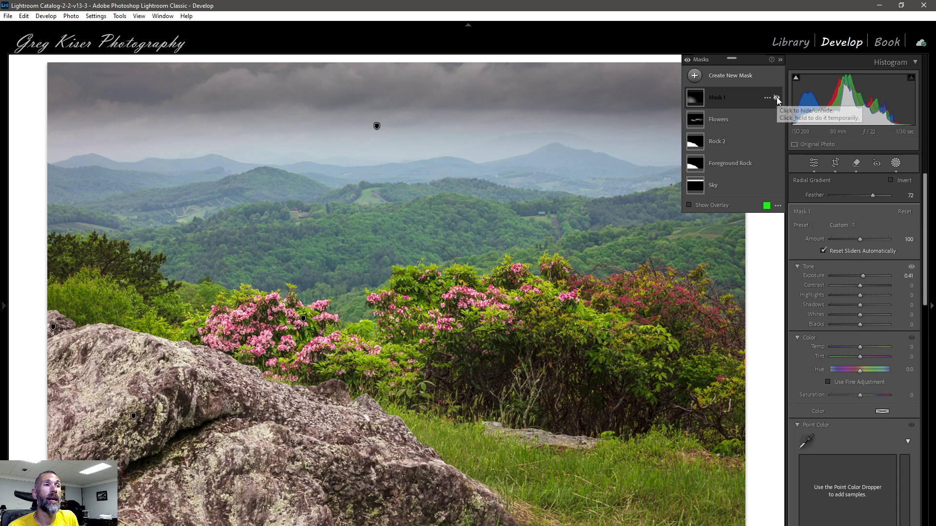
{"action": "left_click", "coordinate": [776, 98]}
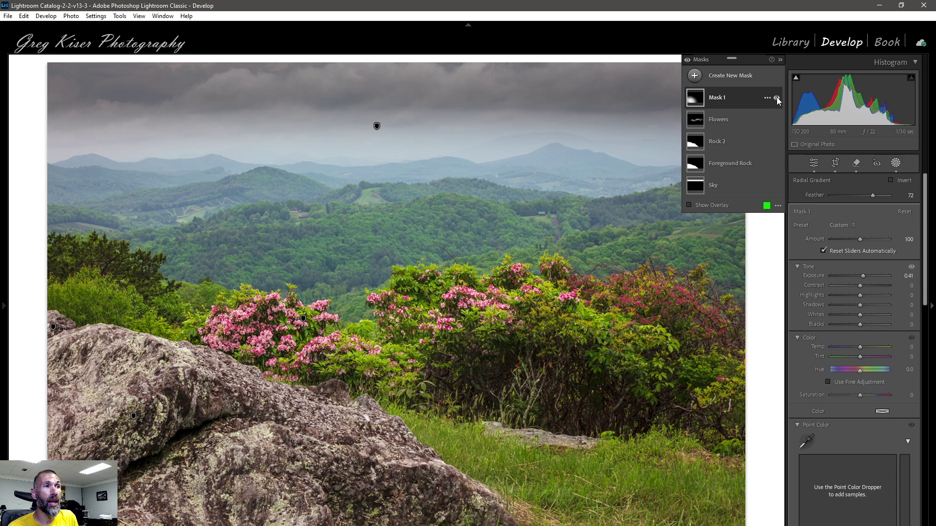
{"action": "left_click", "coordinate": [777, 98]}
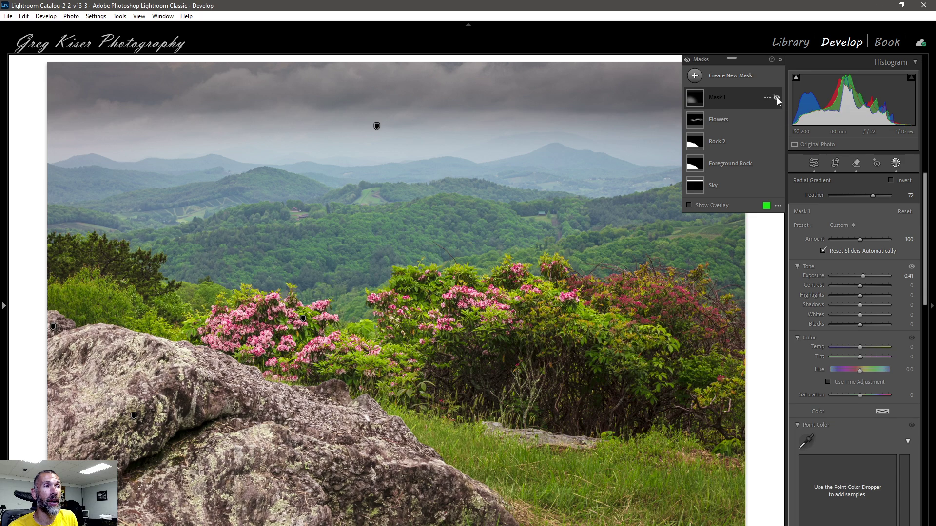
{"action": "left_click", "coordinate": [777, 98]}
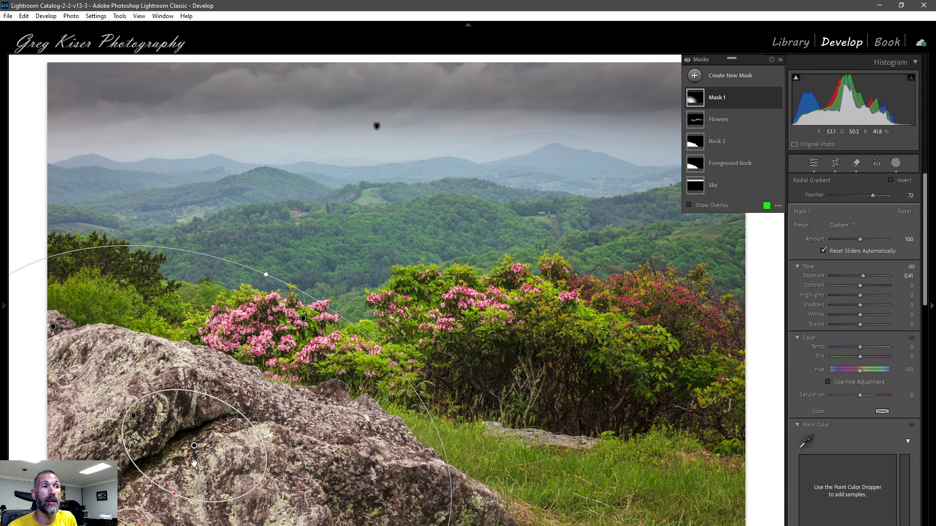
- Move the radial gradient back over the flowering bushes, tilt it counter-clockwise and flatten the ellipse
{"action": "left_click_drag", "start_coordinate": [194, 447], "coordinate": [194, 447]}
{"action": "left_click_drag", "start_coordinate": [229, 431], "coordinate": [528, 350]}
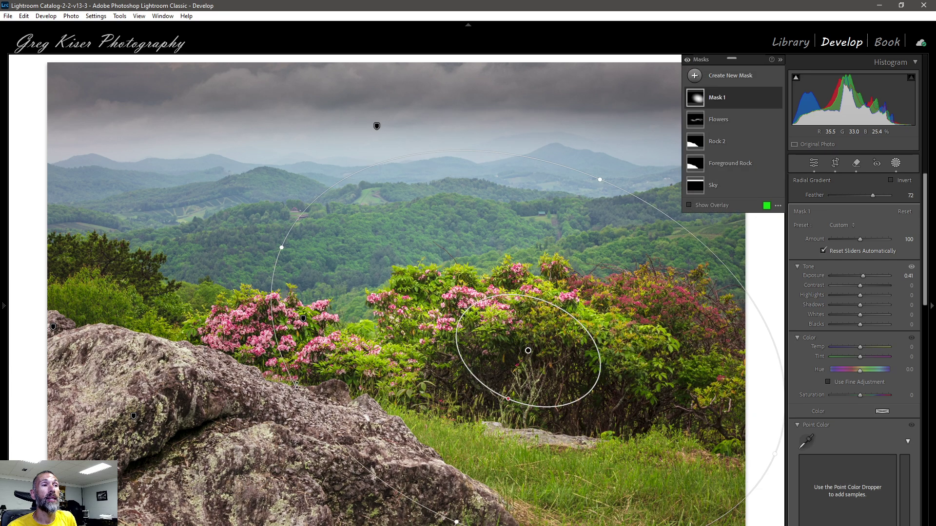
{"action": "left_click_drag", "start_coordinate": [288, 400], "coordinate": [385, 476]}
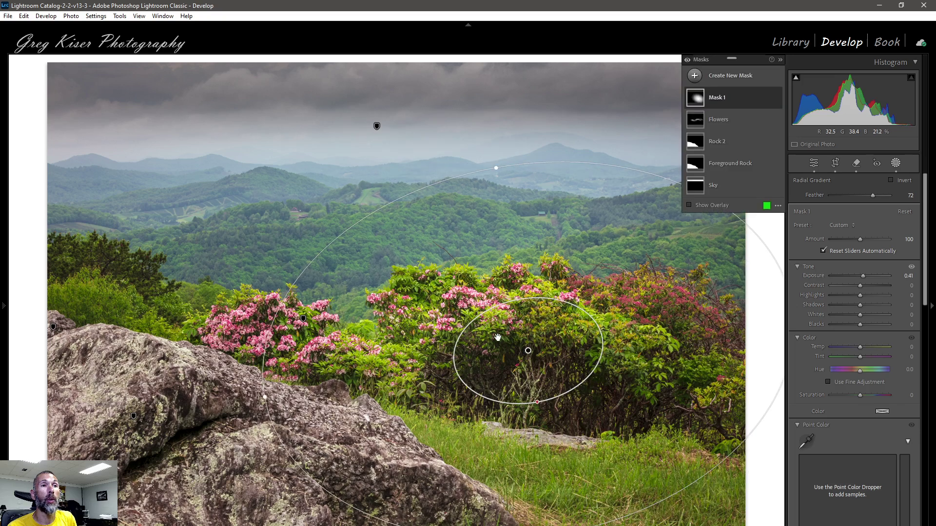
{"action": "left_click_drag", "start_coordinate": [498, 169], "coordinate": [506, 219]}
{"action": "left_click_drag", "start_coordinate": [530, 348], "coordinate": [512, 323]}
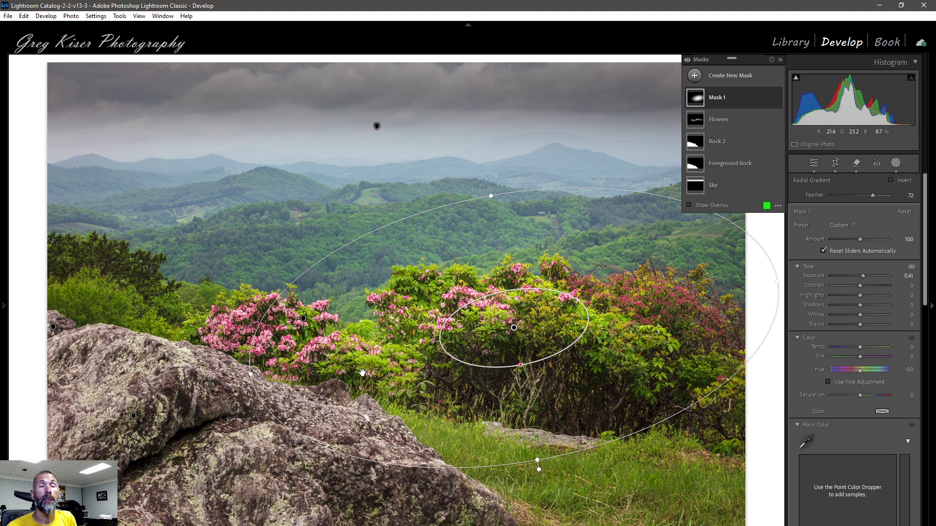
- Rename Mask 1 as Pink Flowrs
{"action": "double_click", "coordinate": [720, 102]}
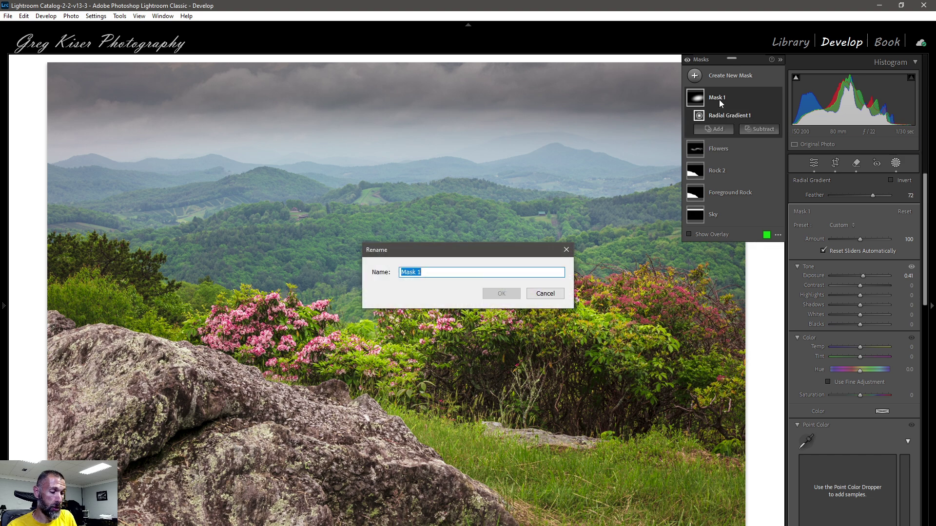
{"action": "type", "text": "Pink Flowrs"}
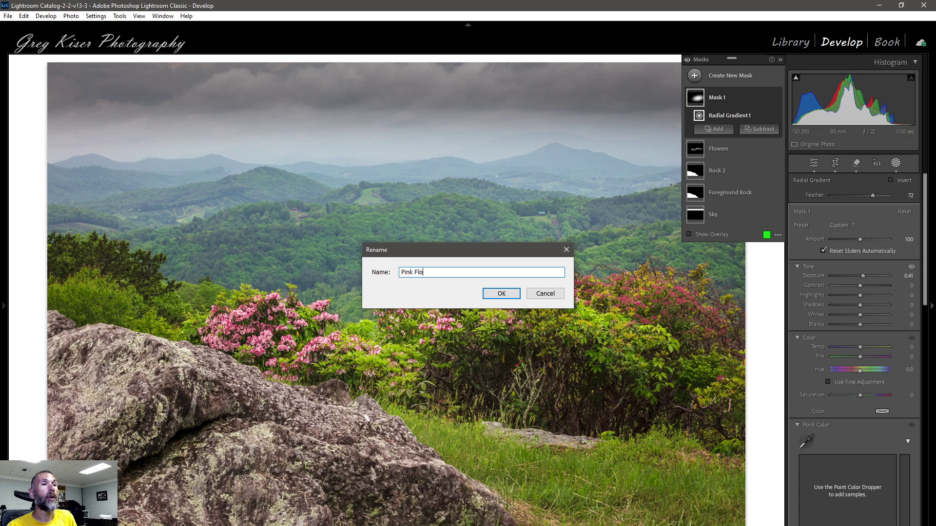
{"action": "left_click", "coordinate": [516, 294]}
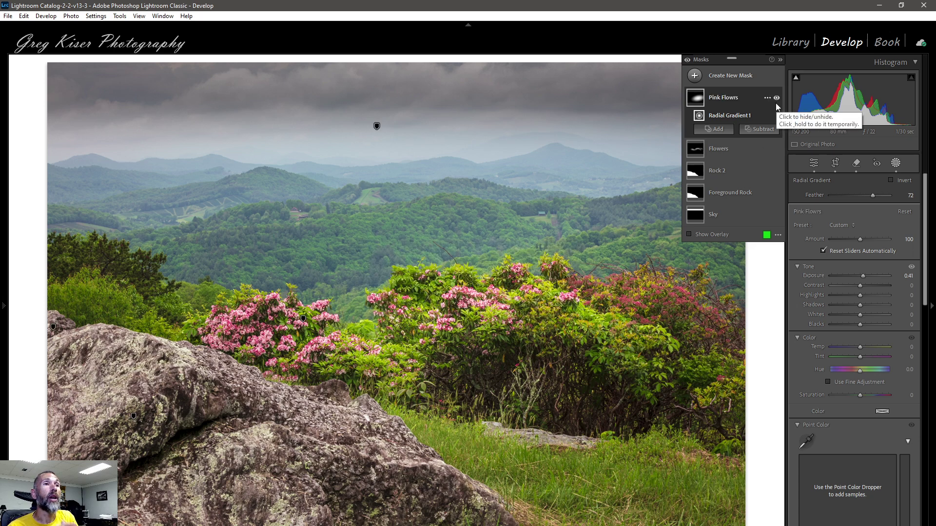
- Create a new Radial Gradient mask larger than the photo, centre it on the flowering bushes and set its Feather to 84
{"action": "left_click", "coordinate": [742, 78]}
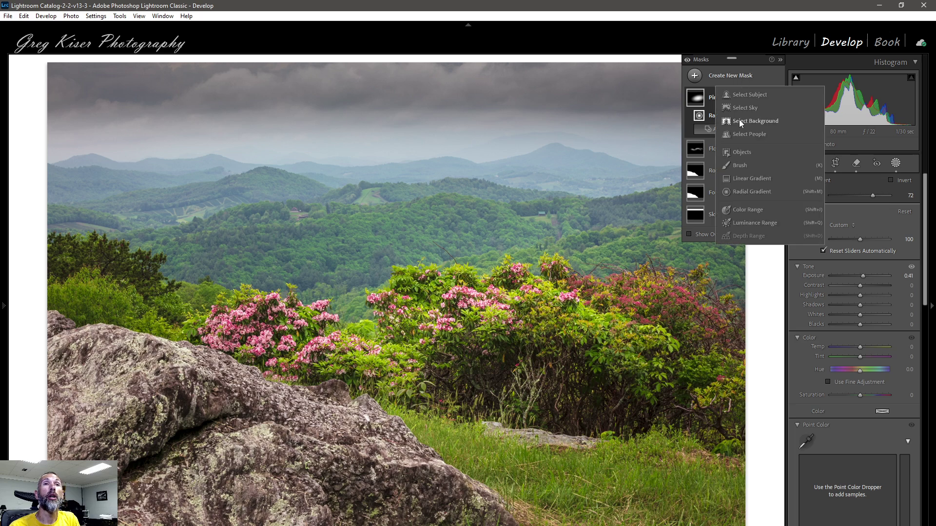
{"action": "left_click", "coordinate": [742, 191]}
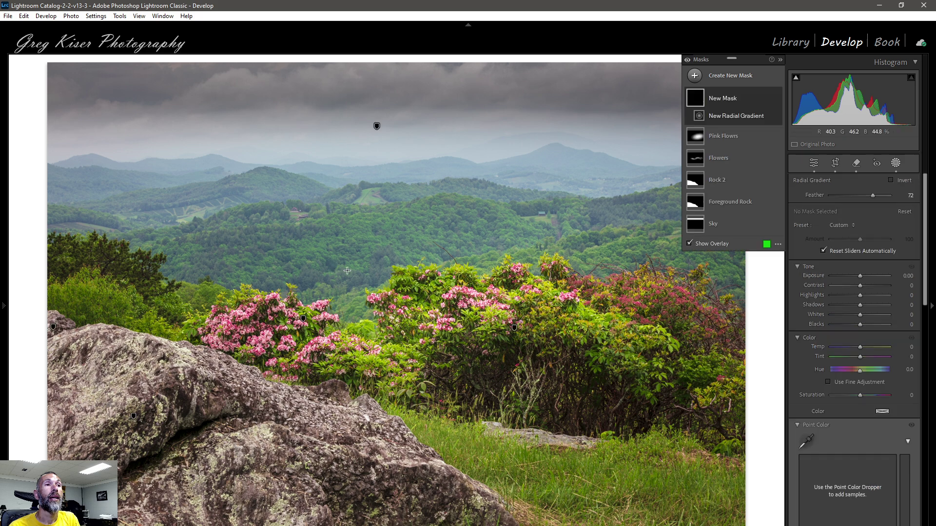
{"action": "mouse_move", "coordinate": [339, 269]}
{"action": "left_mouse_down"}
{"action": "mouse_move", "coordinate": [688, 496]}
{"action": "mouse_move", "coordinate": [917, 525]}
{"action": "left_mouse_up"}
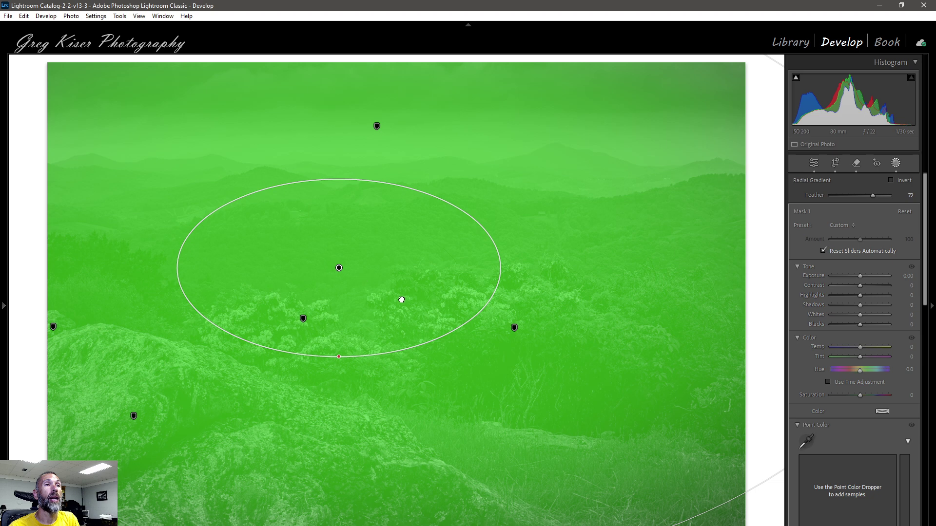
{"action": "left_click_drag", "start_coordinate": [367, 281], "coordinate": [426, 318]}
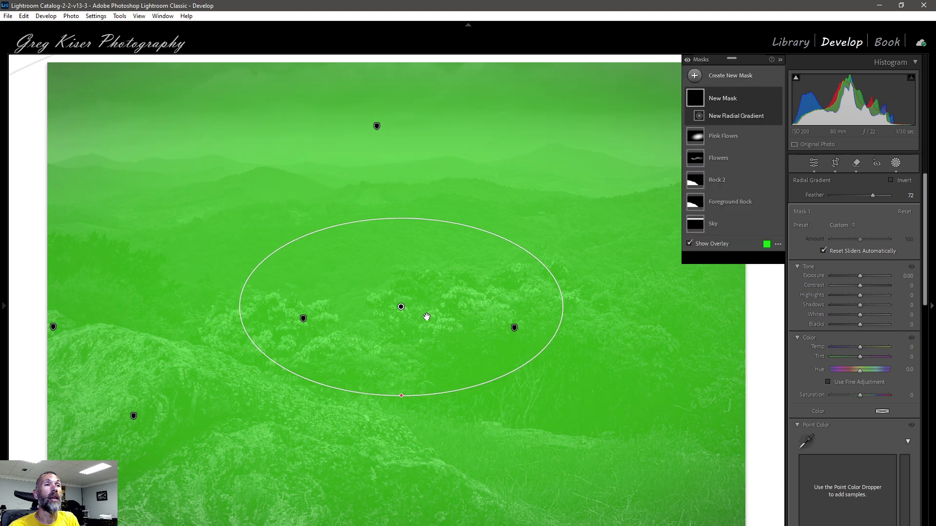
{"action": "left_click_drag", "start_coordinate": [401, 395], "coordinate": [400, 355]}
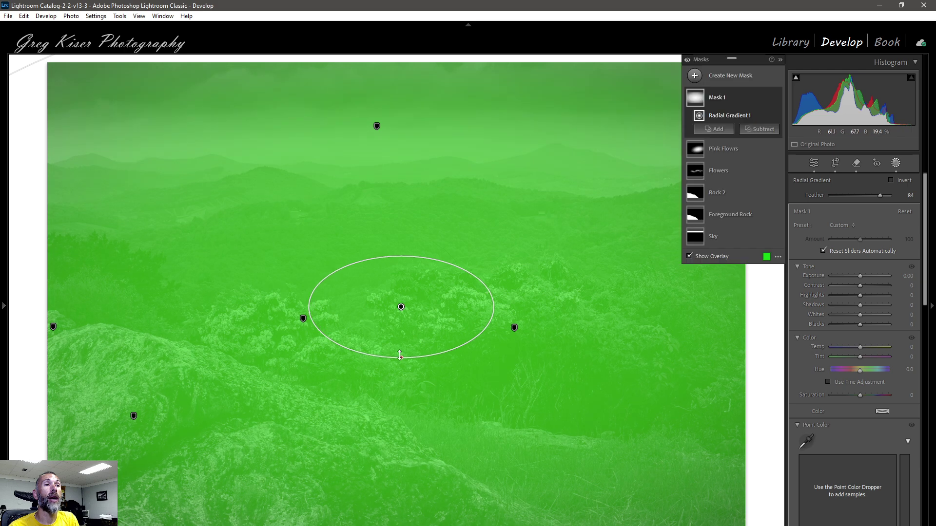
- Invert the new radial gradient, shift it over the right-hand flowering bushes and set its Feather to 77
{"action": "mouse_move", "coordinate": [1, 312]}
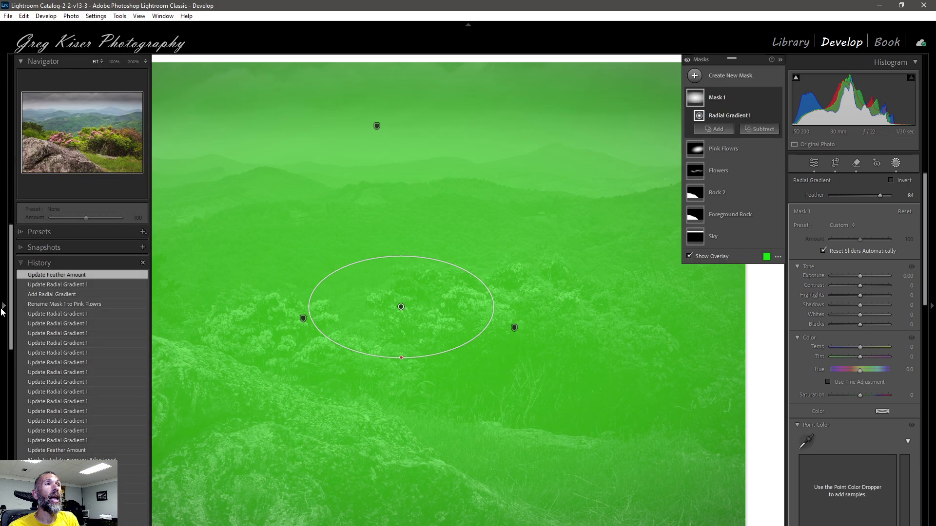
{"action": "left_click", "coordinate": [145, 62]}
{"action": "left_click", "coordinate": [109, 73]}
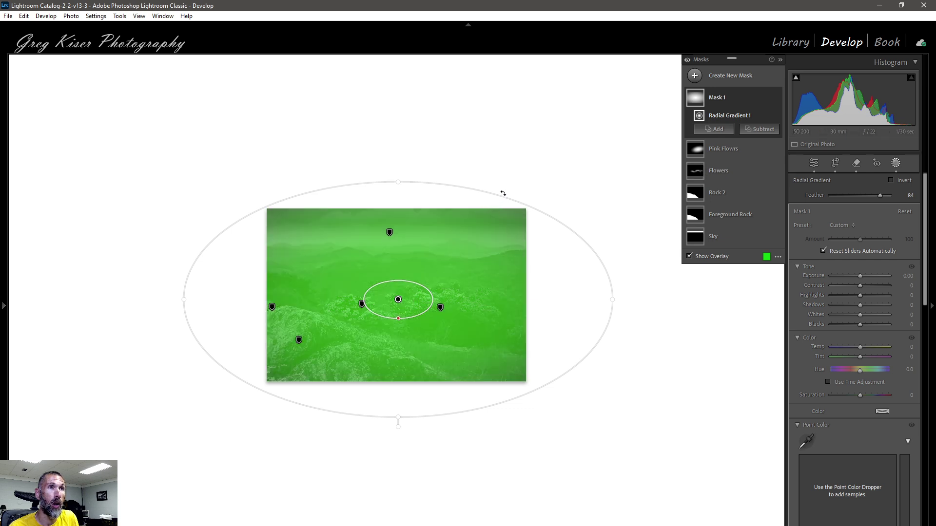
{"action": "left_click", "coordinate": [891, 180]}
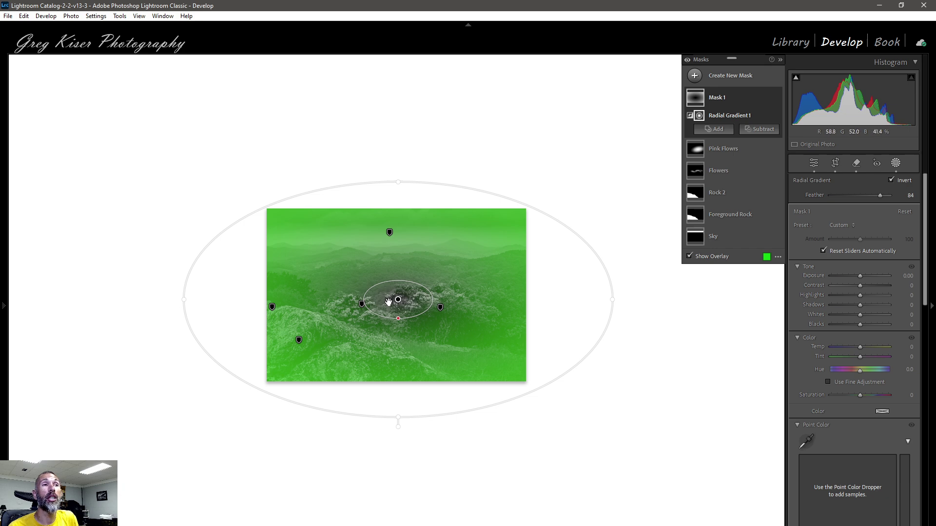
{"action": "left_click_drag", "start_coordinate": [398, 320], "coordinate": [434, 306]}
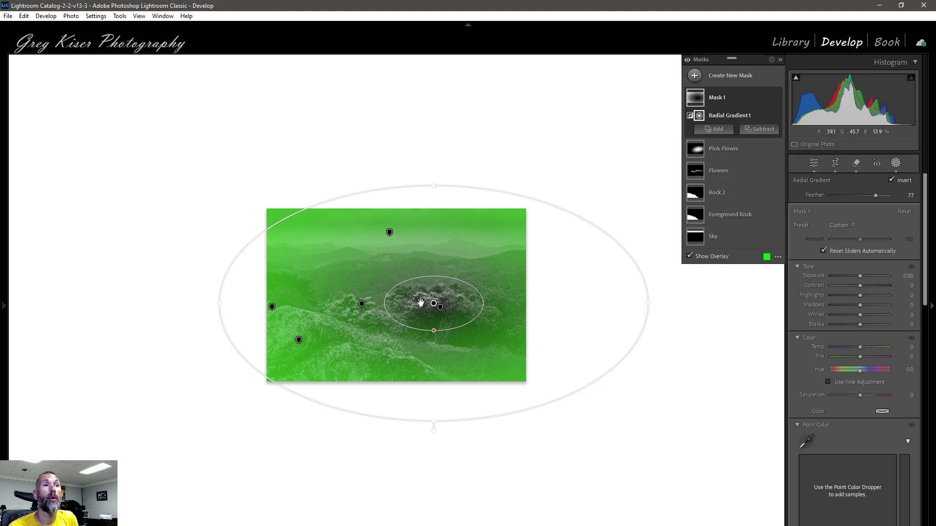
- Fit the photo to the view, set the inverted mask's Exposure to −0.47 and toggle its overlay to check coverage
{"action": "mouse_move", "coordinate": [2, 317]}
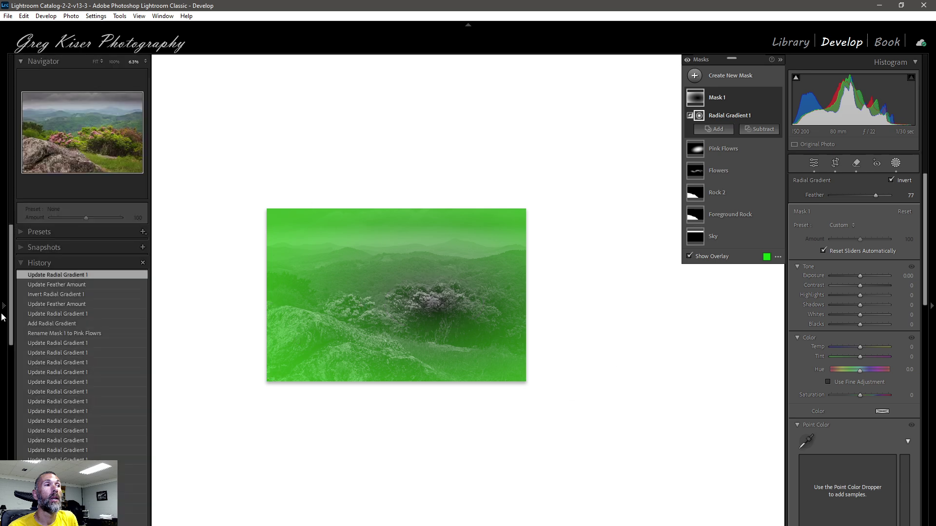
{"action": "left_click", "coordinate": [94, 62]}
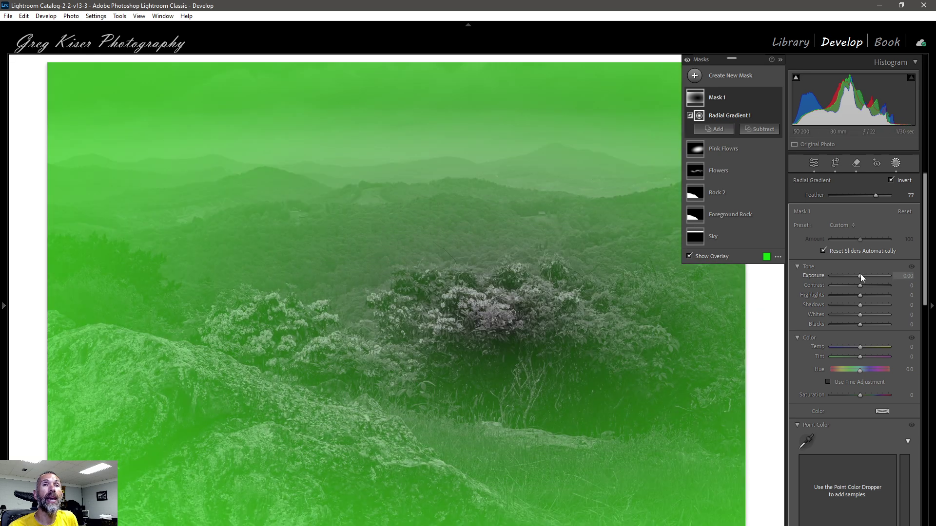
{"action": "left_click_drag", "start_coordinate": [861, 274], "coordinate": [856, 274]}
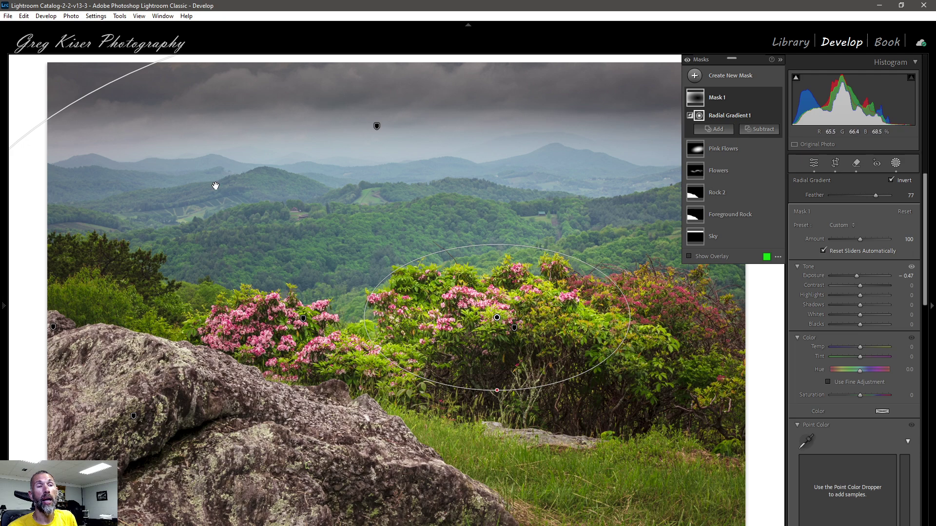
{"action": "key", "text": "o"}
{"action": "key", "text": "o"}
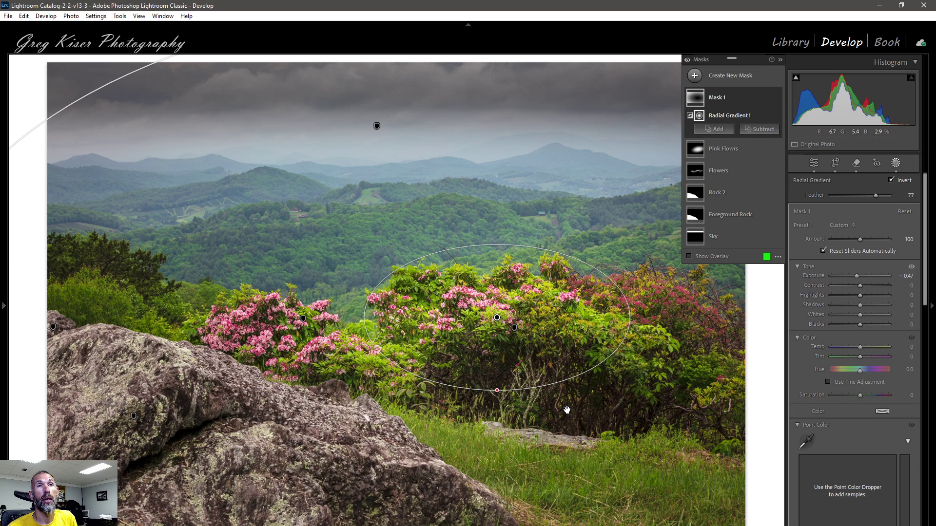
- Rename the inverted radial gradient's mask, Mask 1, as Vignette
{"action": "double_click", "coordinate": [714, 98]}
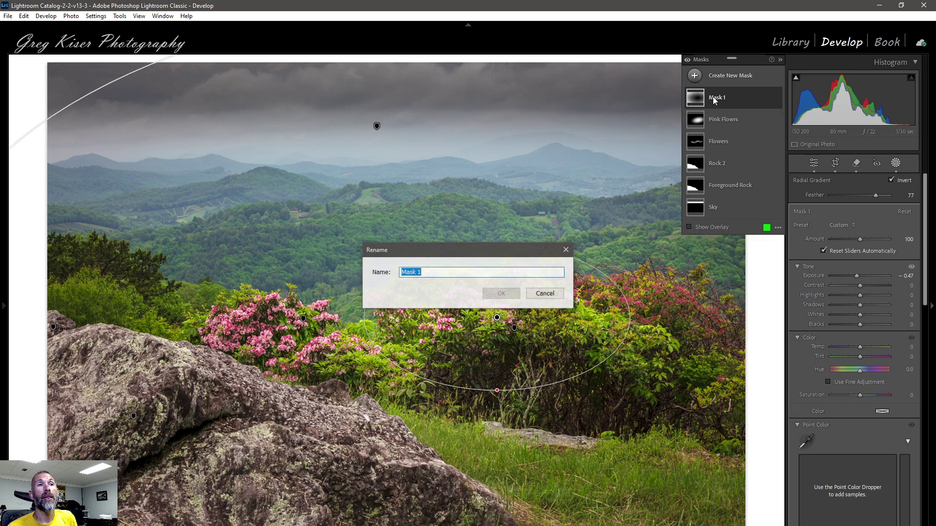
{"action": "type", "text": "Vignette"}
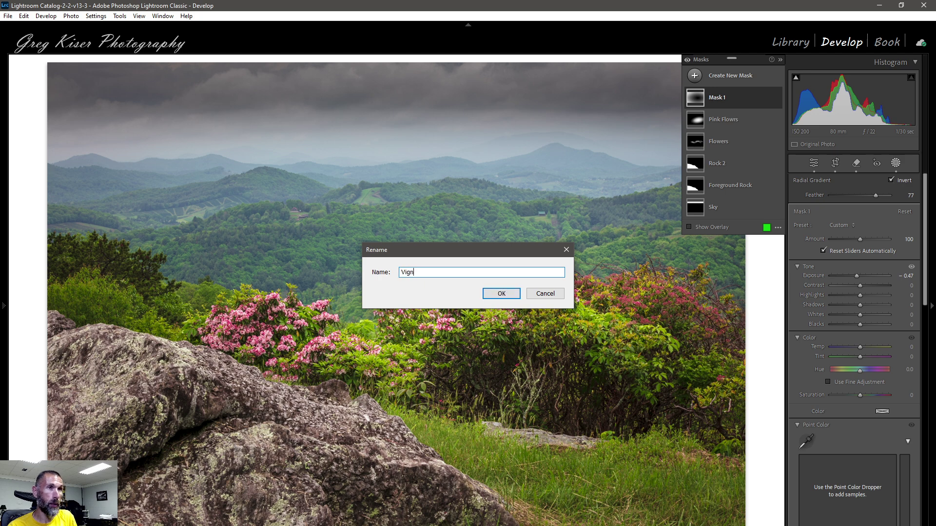
{"action": "left_click", "coordinate": [507, 294]}
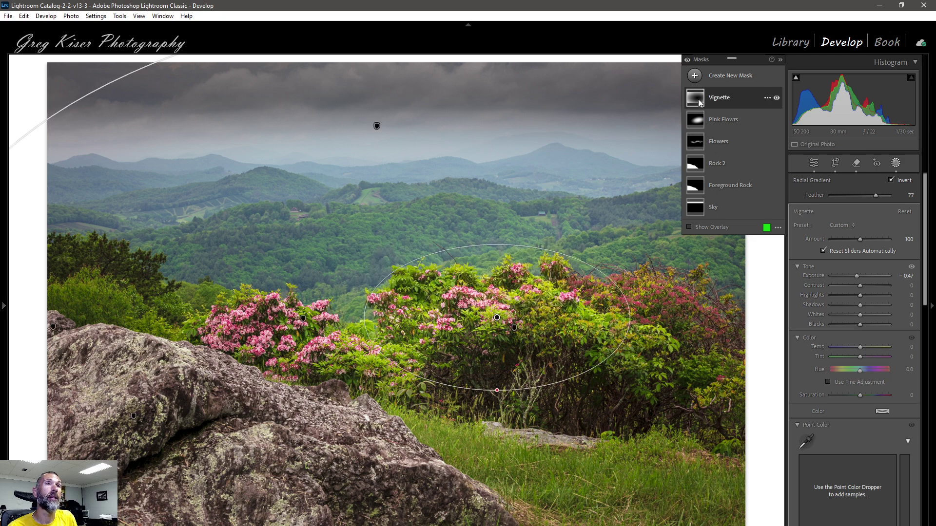
{"action": "mouse_move", "coordinate": [699, 99]}
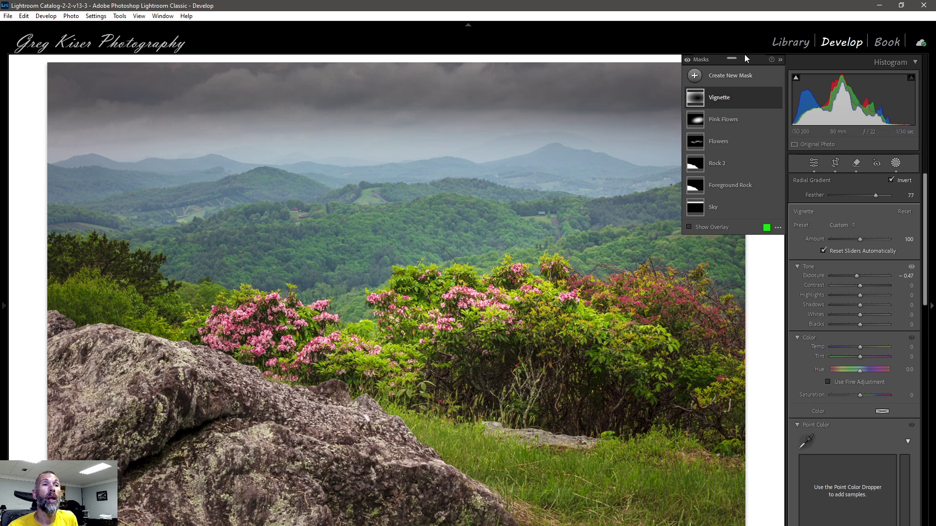
- Create a Color Range mask sampled from the pink flowers and set its Refine to 7
{"action": "left_click", "coordinate": [738, 78]}
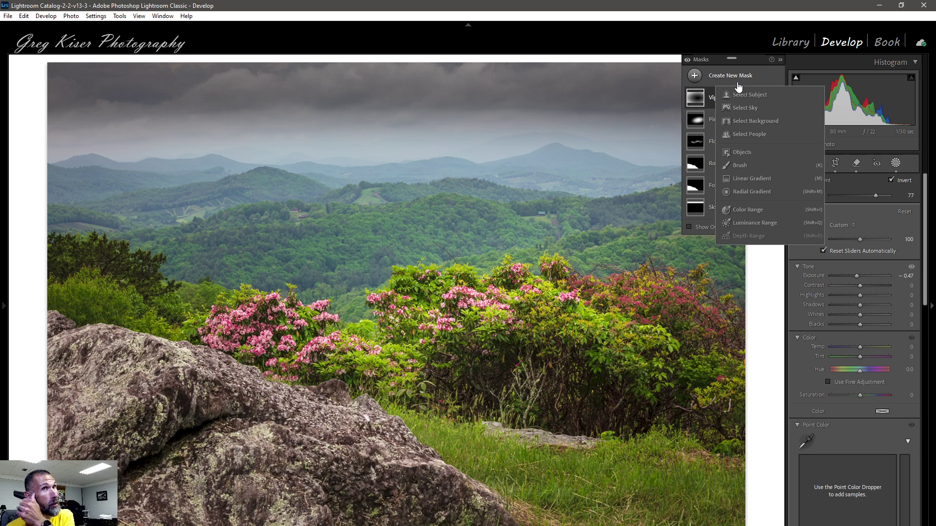
{"action": "left_click", "coordinate": [754, 209]}
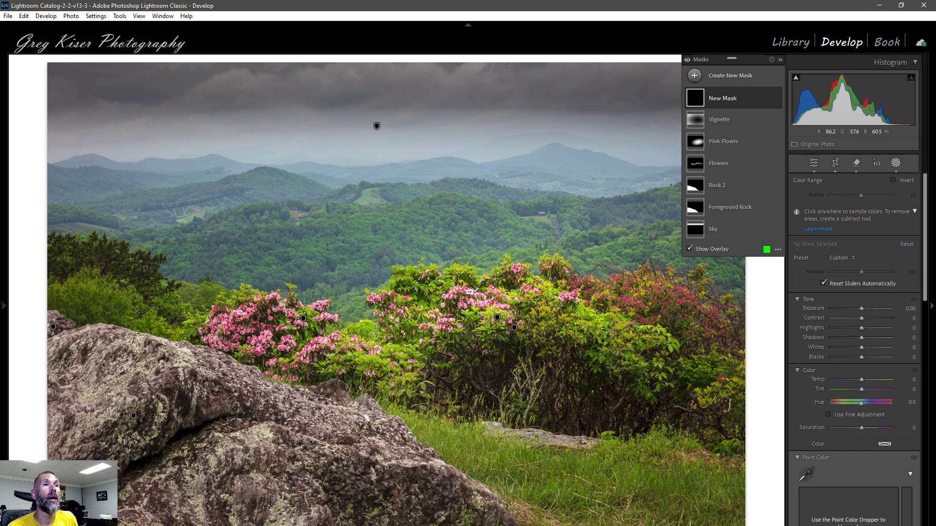
{"action": "left_click", "coordinate": [470, 292]}
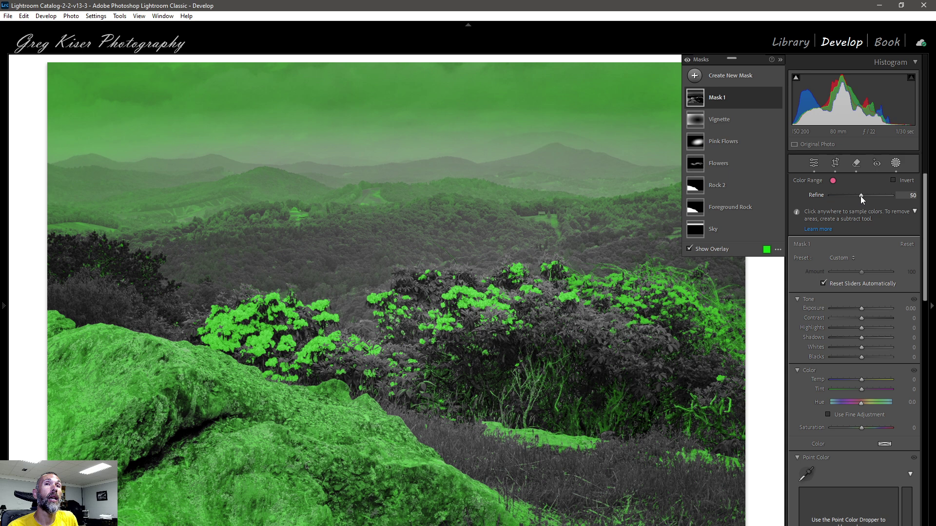
{"action": "left_click_drag", "start_coordinate": [862, 195], "coordinate": [851, 196]}
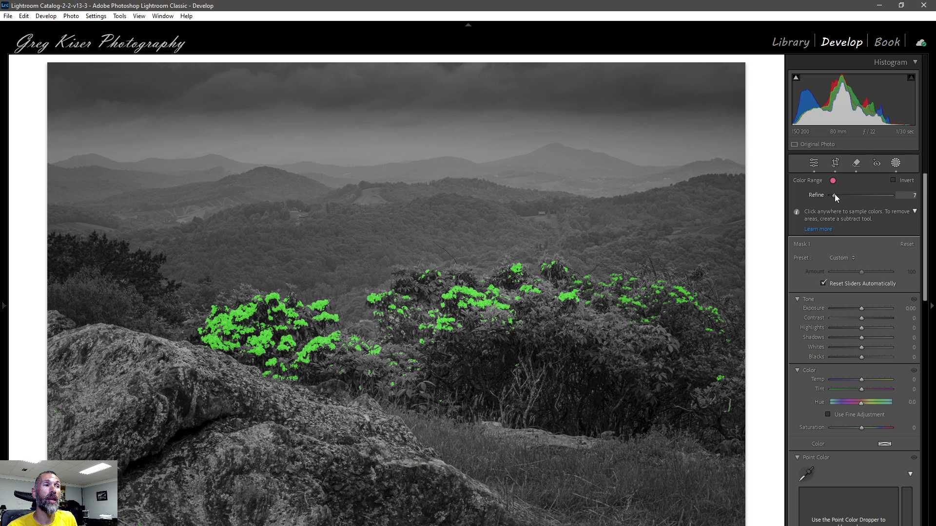
{"action": "left_click", "coordinate": [835, 194]}
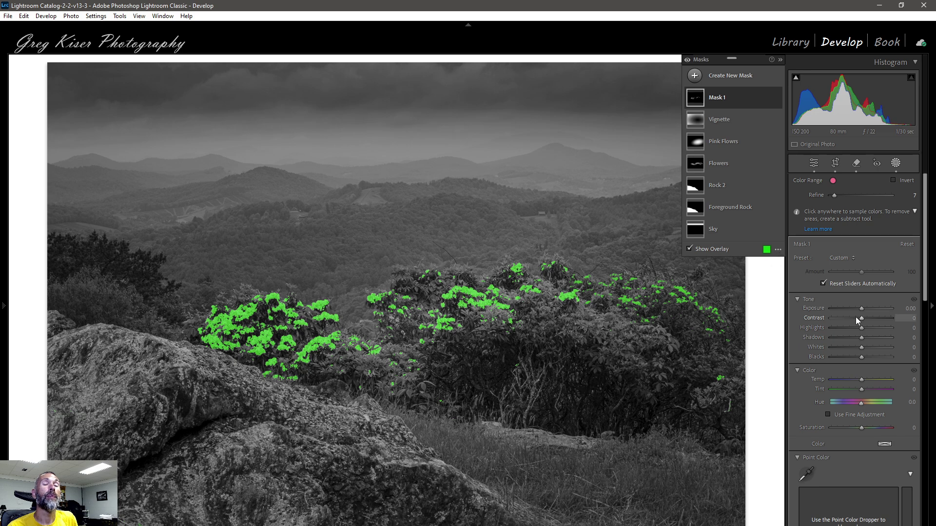
- Set the pink-flower Color Range mask's Saturation to 45 and toggle the mask off and on to compare
{"action": "left_click", "coordinate": [861, 428]}
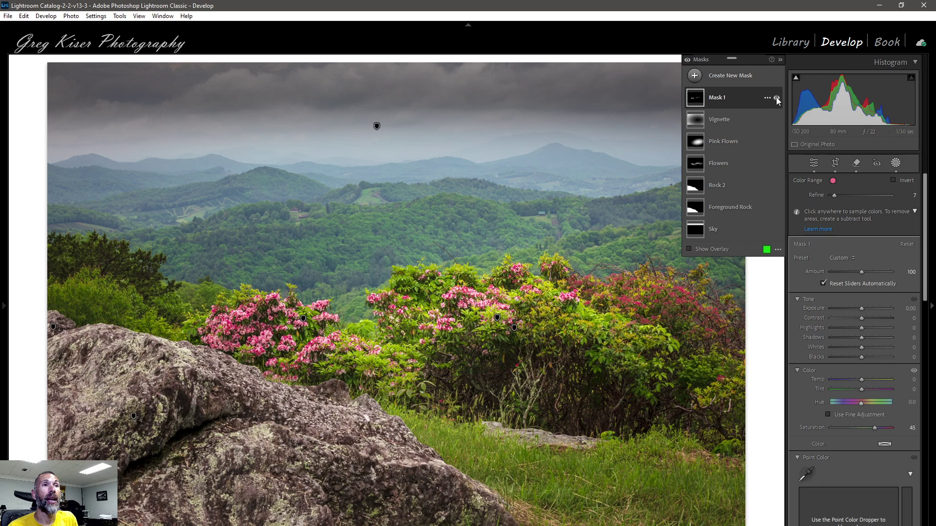
{"action": "left_click", "coordinate": [776, 98]}
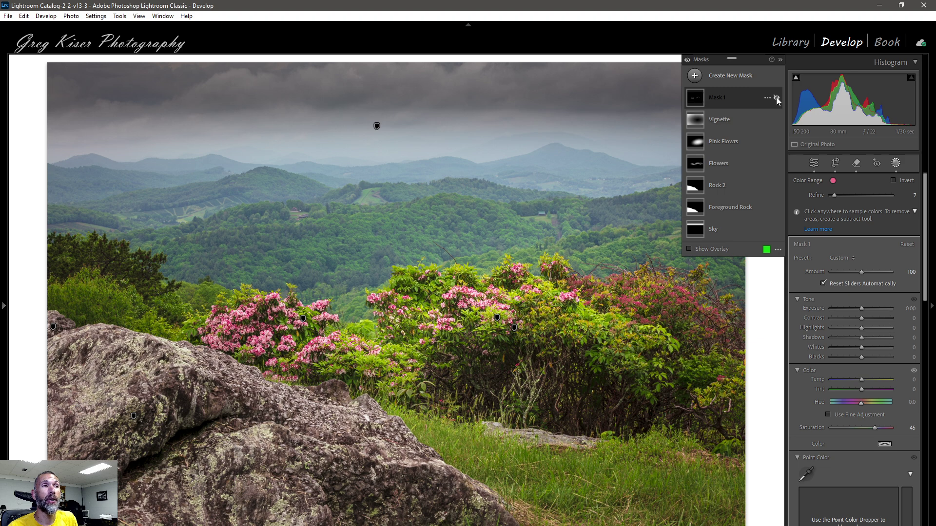
{"action": "left_click", "coordinate": [777, 98]}
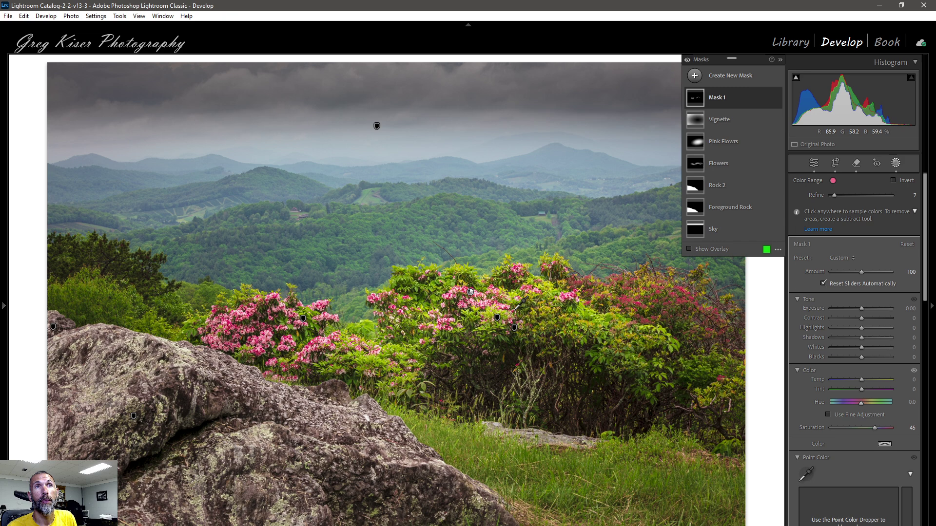
- Create a new Luminance Range mask sampled from the foliage between the flowering bushes
{"action": "left_click", "coordinate": [736, 78]}
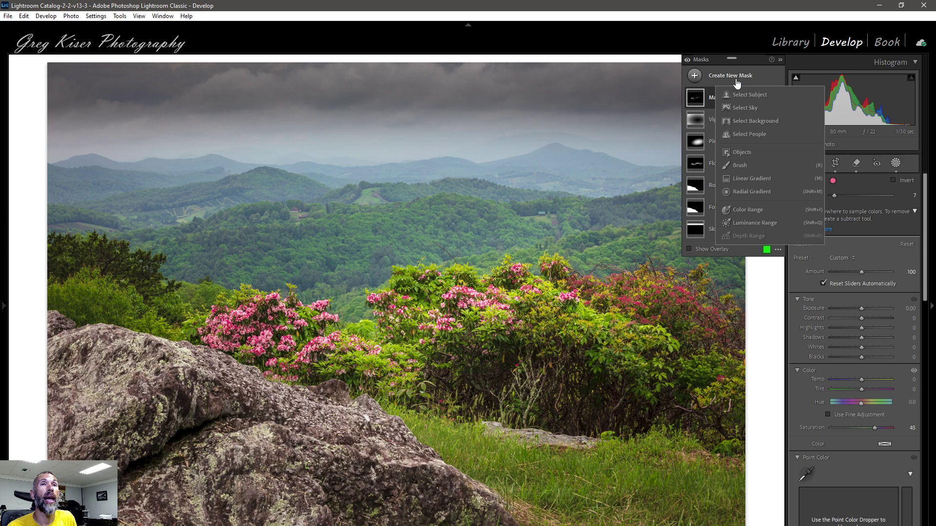
{"action": "left_click", "coordinate": [751, 224]}
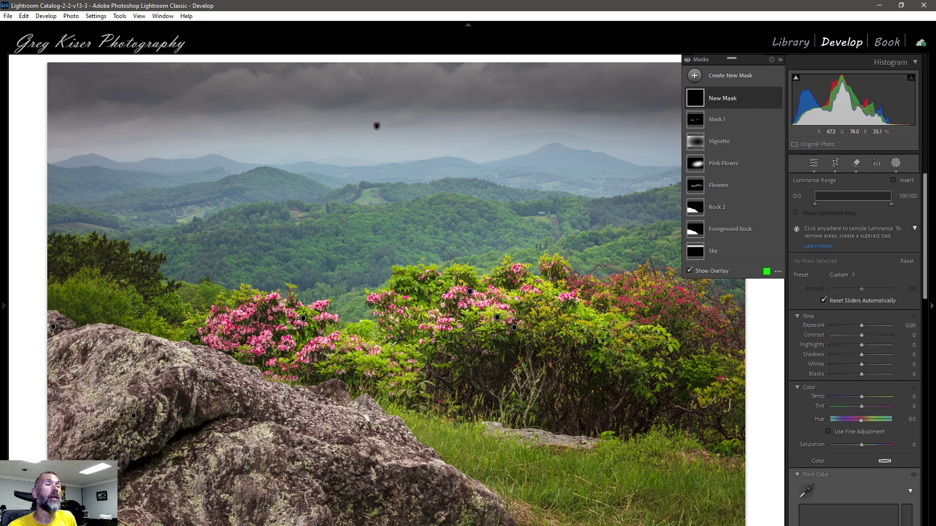
{"action": "left_click", "coordinate": [392, 346]}
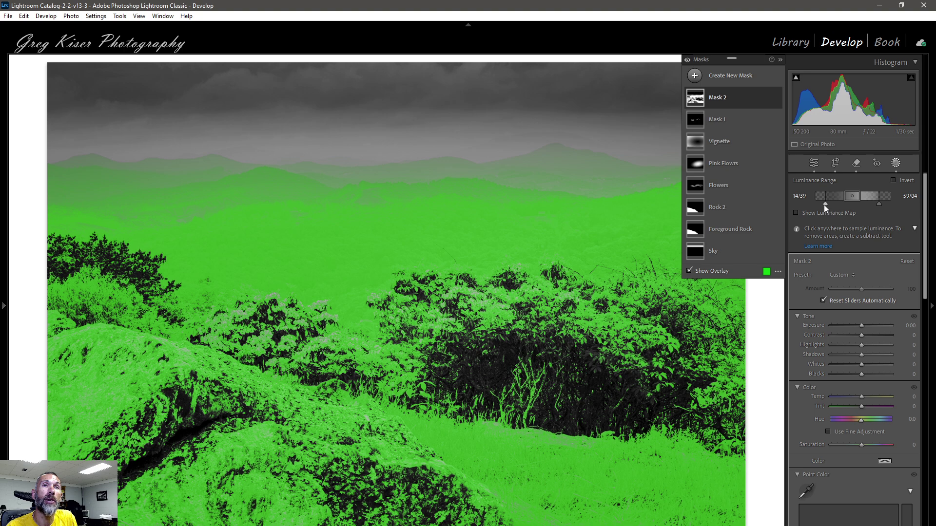
- Try a luminance range of 27/39 to 59/100 on the new mask, then test and reset its Exposure
{"action": "left_click_drag", "start_coordinate": [824, 203], "coordinate": [835, 203]}
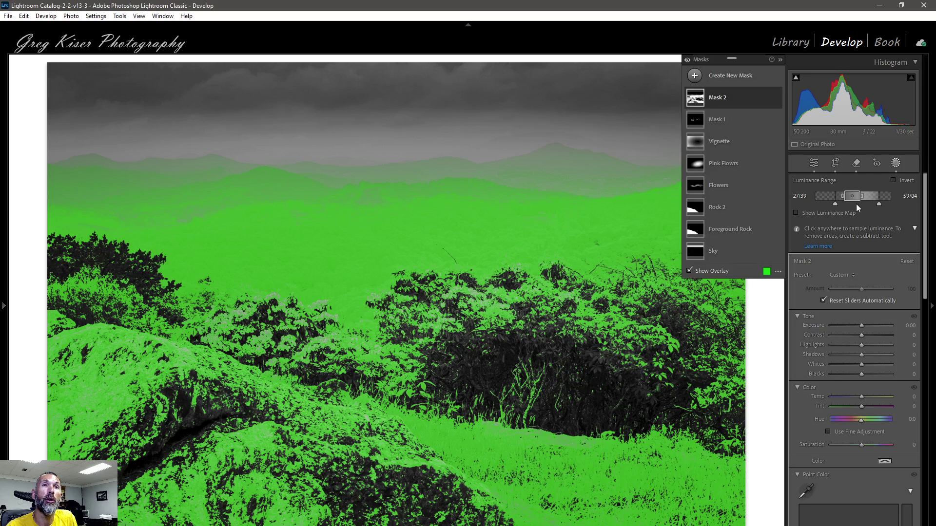
{"action": "left_click_drag", "start_coordinate": [880, 204], "coordinate": [896, 203]}
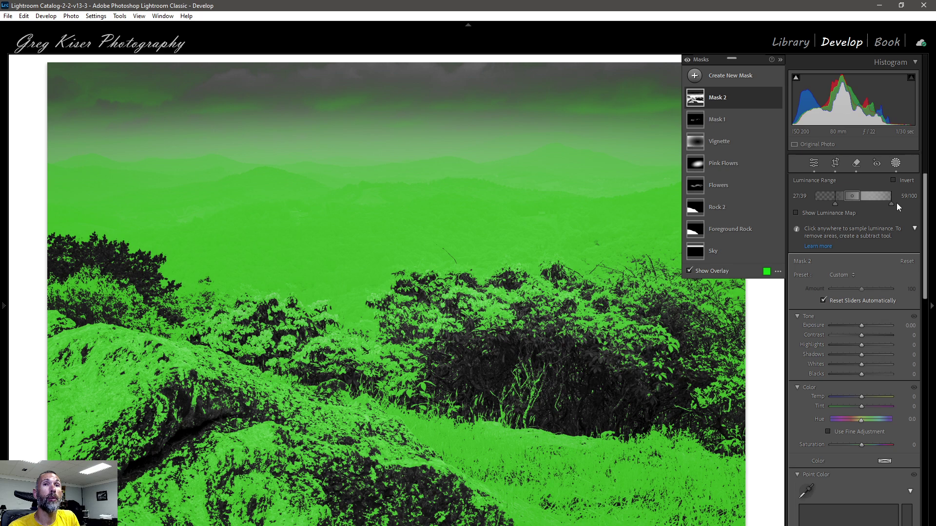
{"action": "left_click_drag", "start_coordinate": [862, 326], "coordinate": [862, 326]}
{"action": "double_click", "coordinate": [861, 326]}
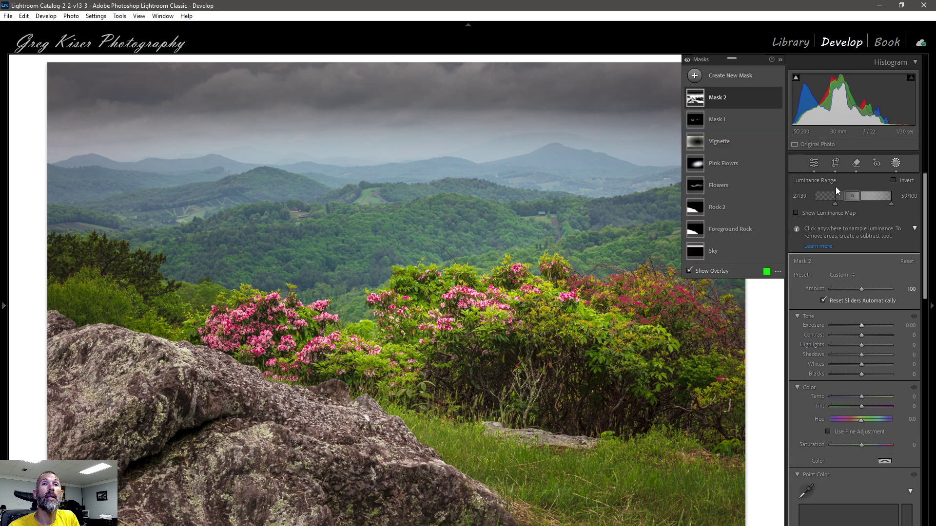
- Limit the mask to the highlights with a luminance range of 73/90 to 100/100 and set its Exposure to 0.36
{"action": "left_click_drag", "start_coordinate": [835, 203], "coordinate": [899, 195]}
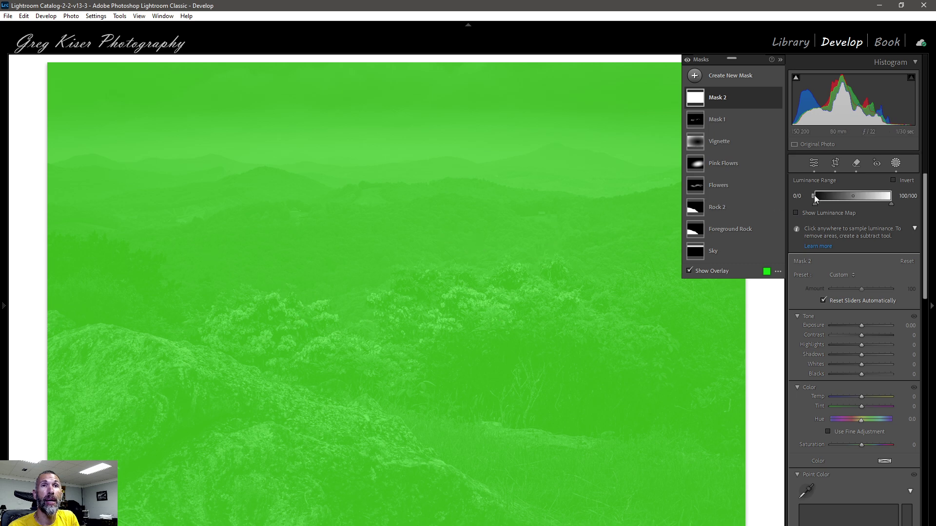
{"action": "left_click_drag", "start_coordinate": [814, 197], "coordinate": [872, 203]}
{"action": "left_click_drag", "start_coordinate": [861, 326], "coordinate": [864, 326]}
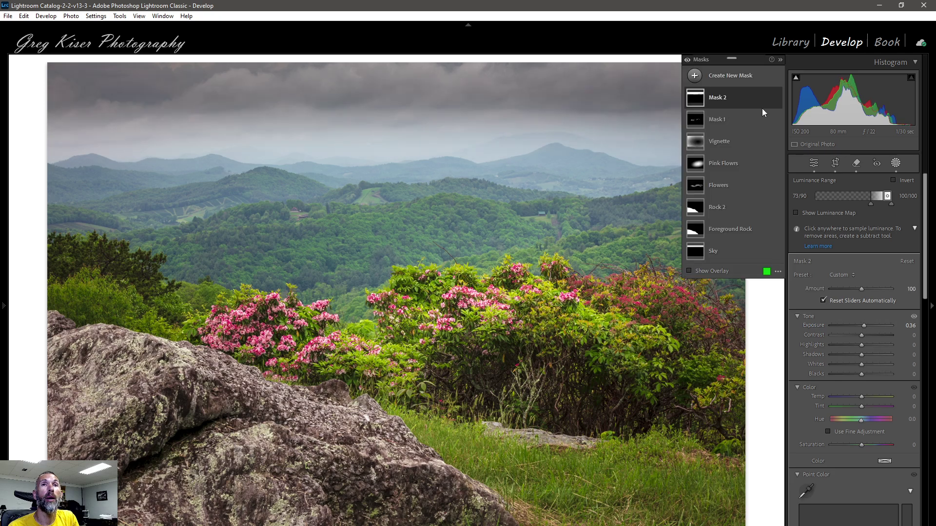
- Rename the highlights Luminance Range mask, Mask 2, as Dodge
{"action": "double_click", "coordinate": [721, 99]}
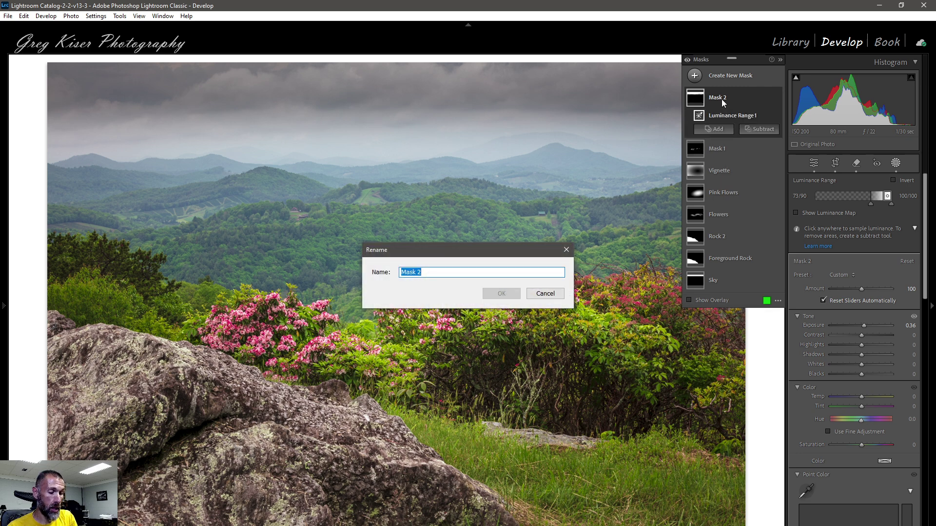
{"action": "type", "text": "Dodge"}
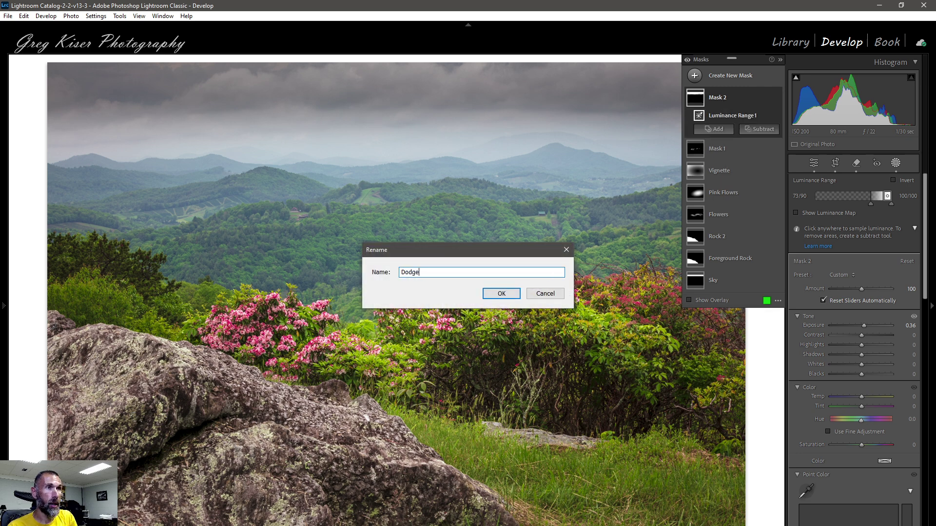
{"action": "left_click", "coordinate": [502, 294]}
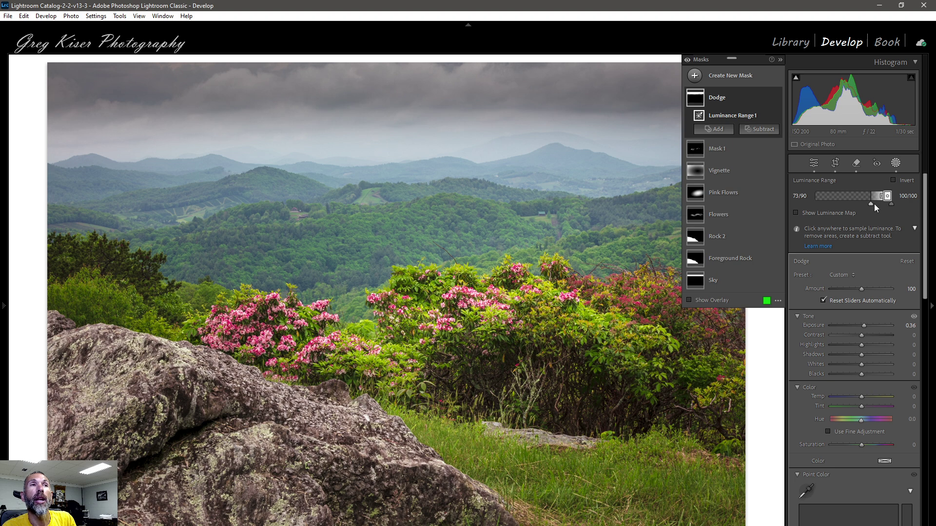
- Create another Luminance Range mask limited to the shadows at 0/0 to 12/37 and set its Exposure to −0.23
{"action": "left_click", "coordinate": [733, 77]}
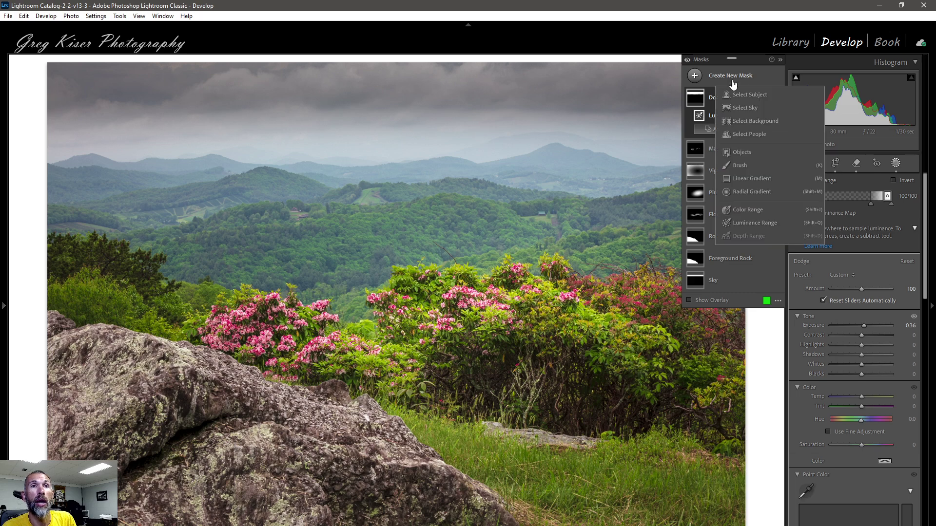
{"action": "left_click", "coordinate": [752, 223]}
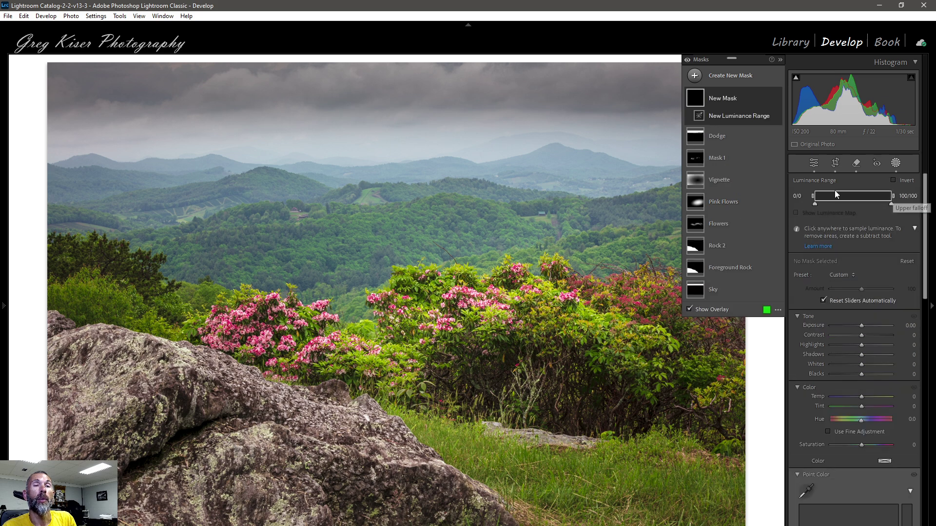
{"action": "left_click_drag", "start_coordinate": [893, 195], "coordinate": [828, 200]}
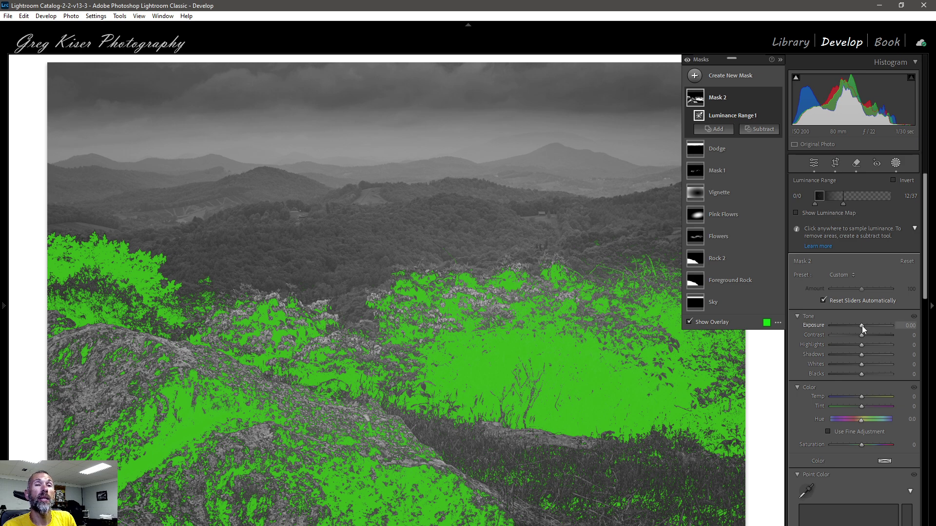
{"action": "left_click_drag", "start_coordinate": [862, 327], "coordinate": [860, 327]}
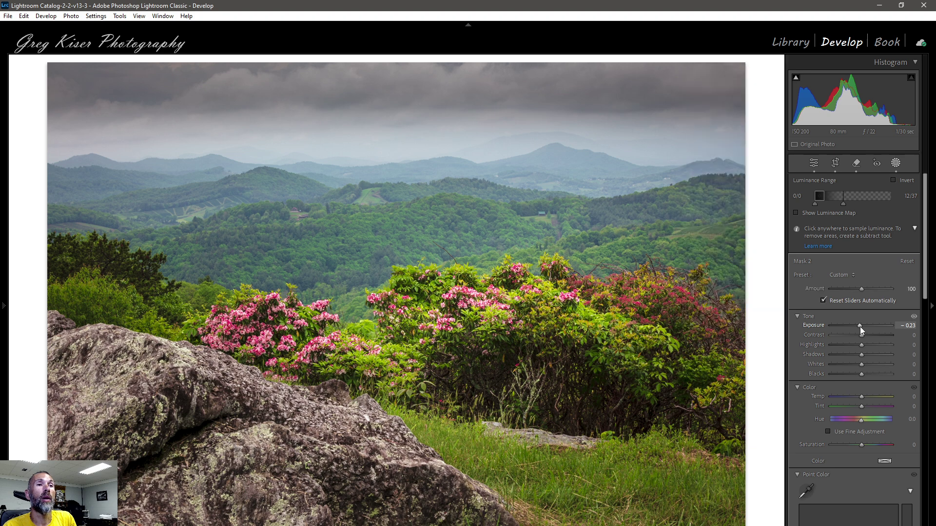
{"action": "key", "text": "o"}
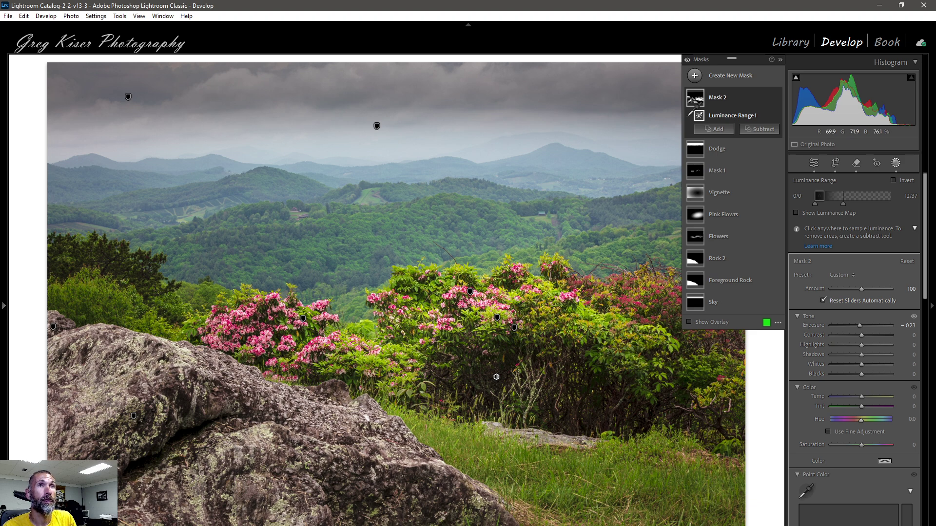
- Rename the shadows Luminance Range mask, Mask 2, as Burn
{"action": "double_click", "coordinate": [723, 99]}
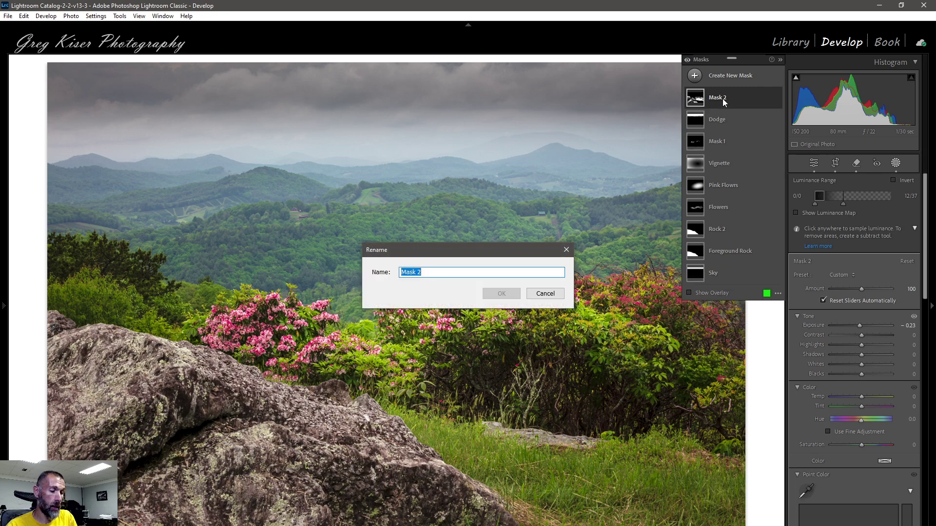
{"action": "type", "text": "Burn"}
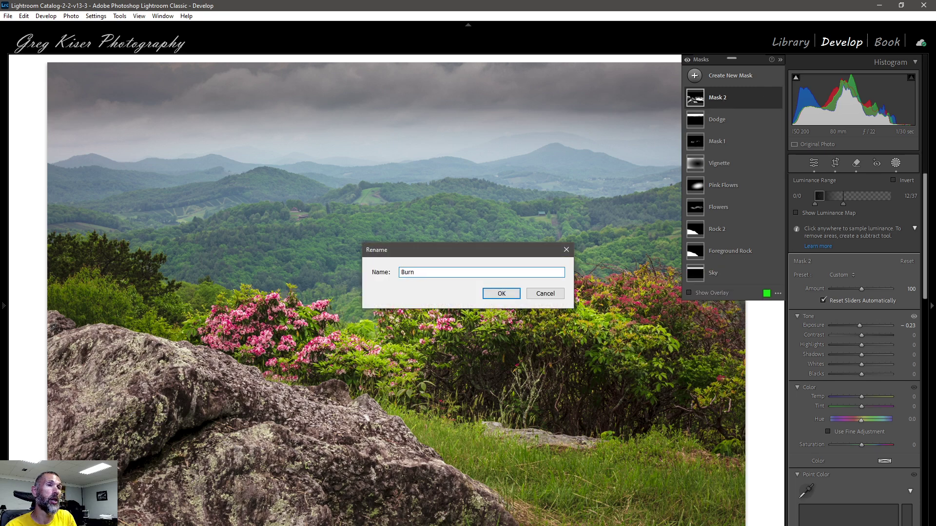
{"action": "left_click", "coordinate": [517, 293]}
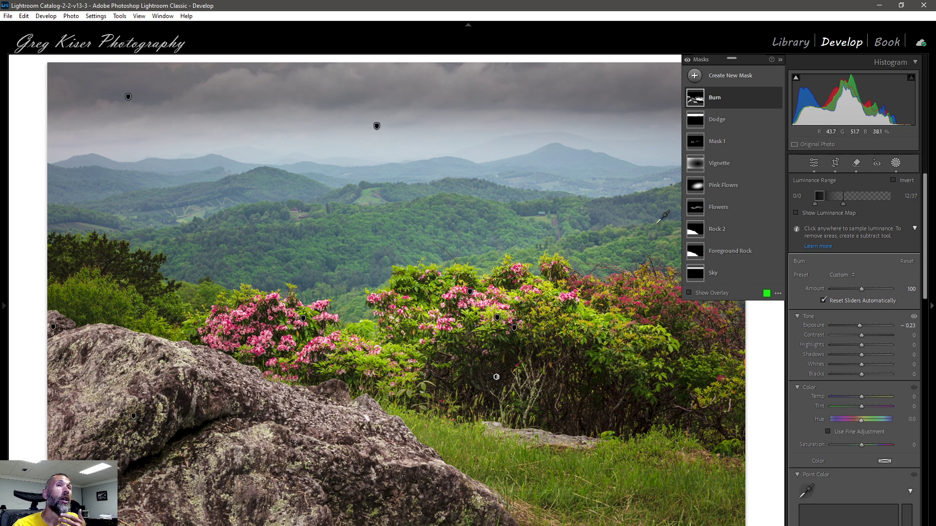
{"action": "left_click", "coordinate": [731, 81]}
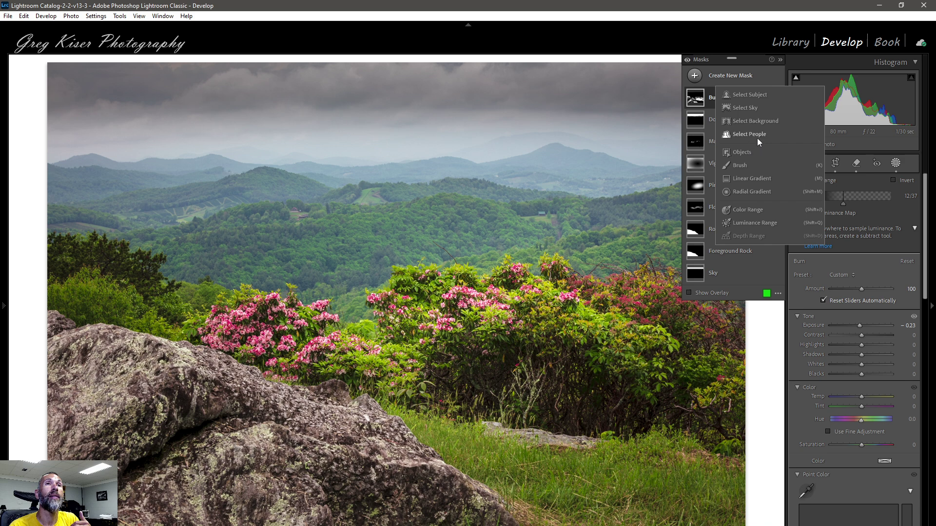
{"action": "left_click", "coordinate": [733, 76]}
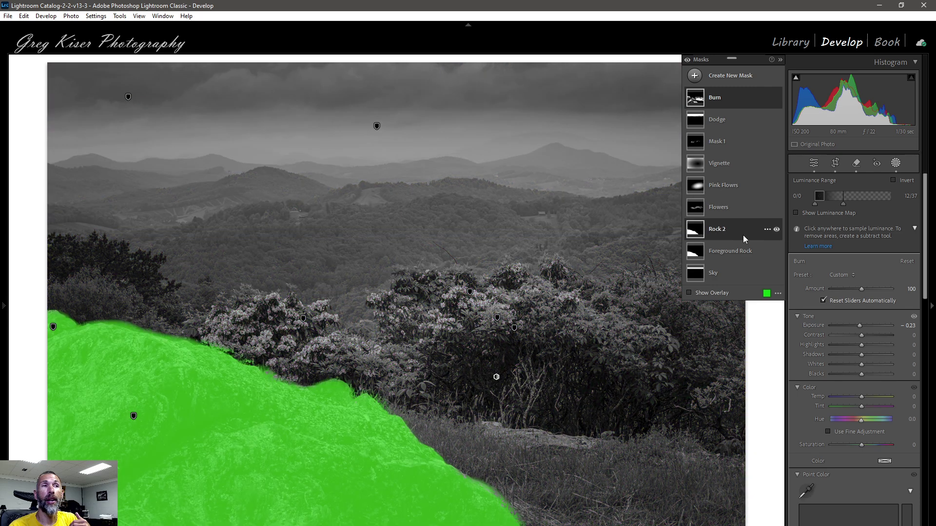
- Select the Rock 2 brush mask and raise its Exposure to 0.81
{"action": "left_click", "coordinate": [743, 235]}
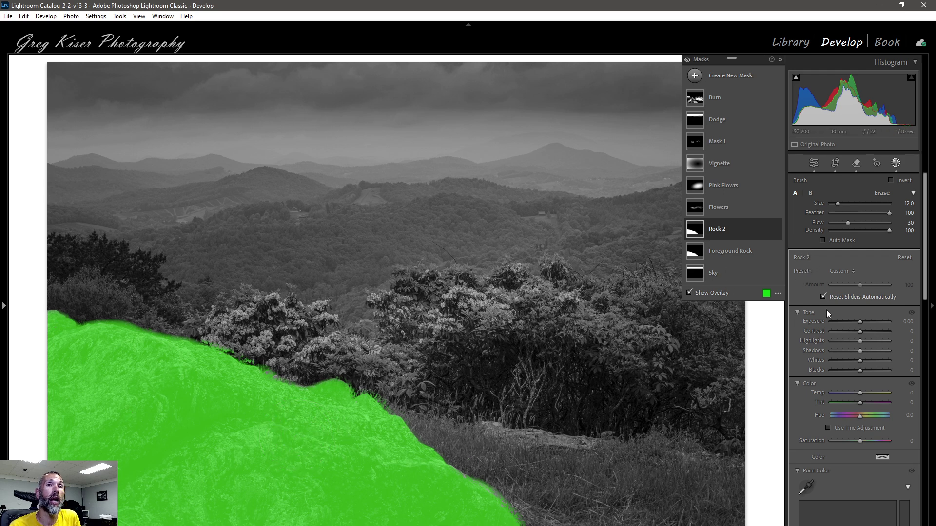
{"action": "left_click_drag", "start_coordinate": [860, 321], "coordinate": [866, 322]}
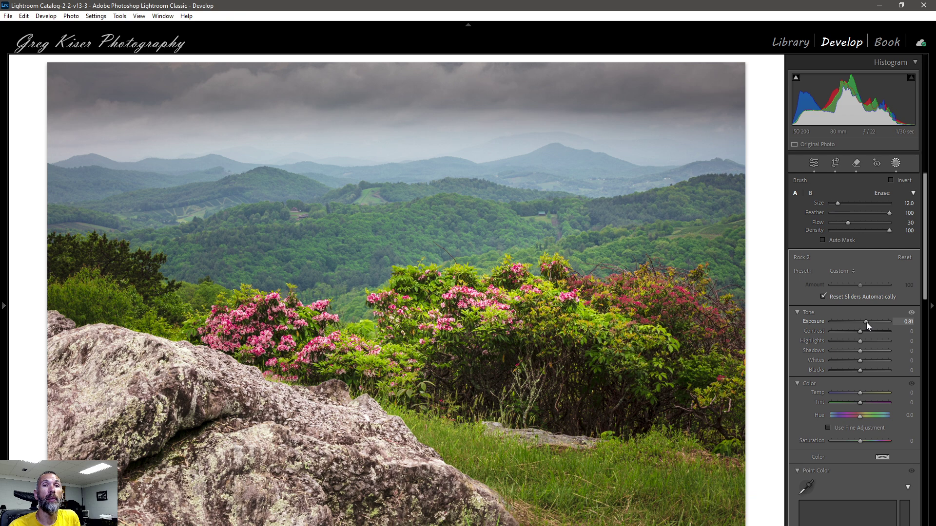
- Set the Rock 2 mask's Contrast to 32 and Highlights to −46, and preview its brush selection inverted
{"action": "mouse_move", "coordinate": [860, 331]}
{"action": "left_mouse_down"}
{"action": "mouse_move", "coordinate": [869, 330]}
{"action": "mouse_move", "coordinate": [846, 342]}
{"action": "left_mouse_up"}
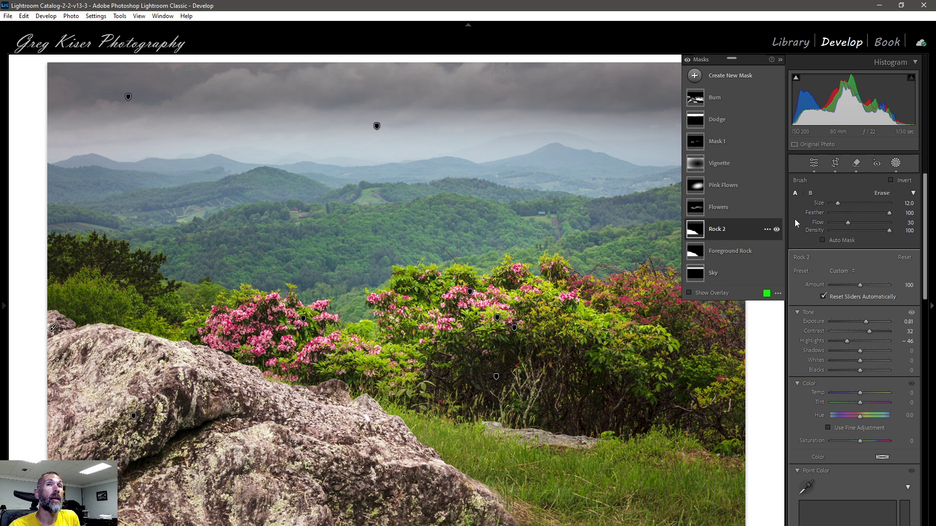
{"action": "left_click", "coordinate": [892, 181]}
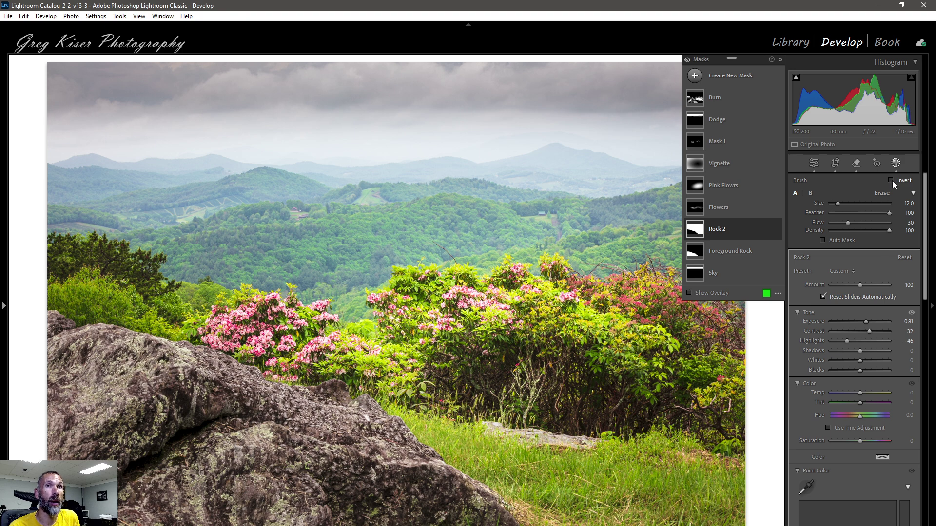
{"action": "left_click", "coordinate": [892, 181]}
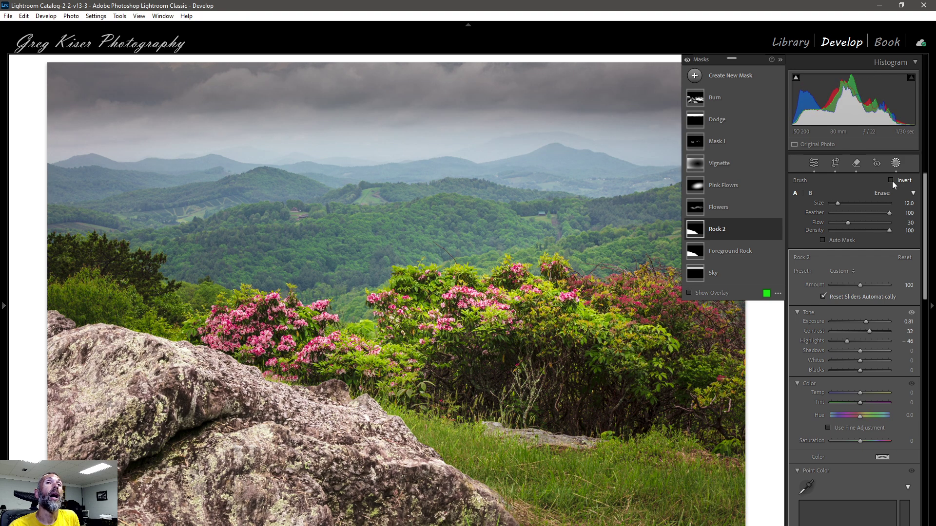
- Add a wide Radial Gradient over the valley on the left side of the photo to the Rock 2 mask
{"action": "left_click", "coordinate": [744, 230]}
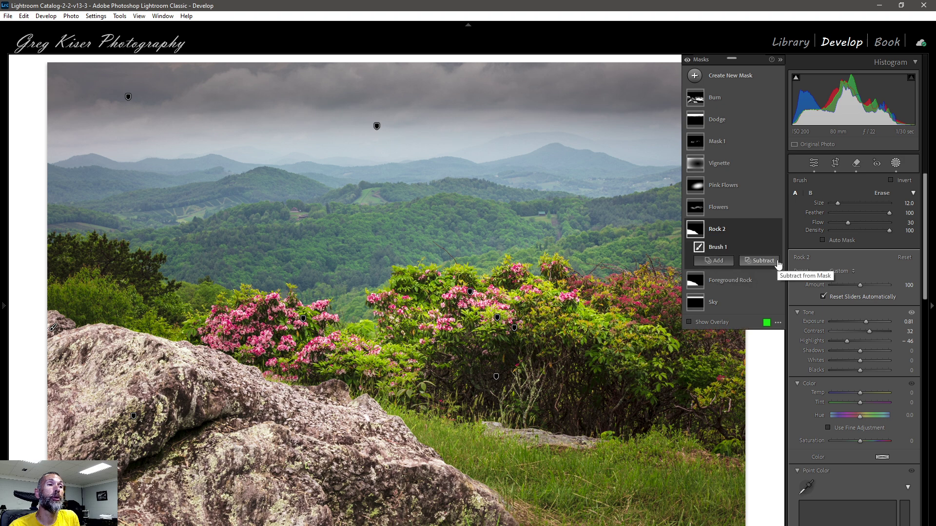
{"action": "left_click", "coordinate": [720, 261]}
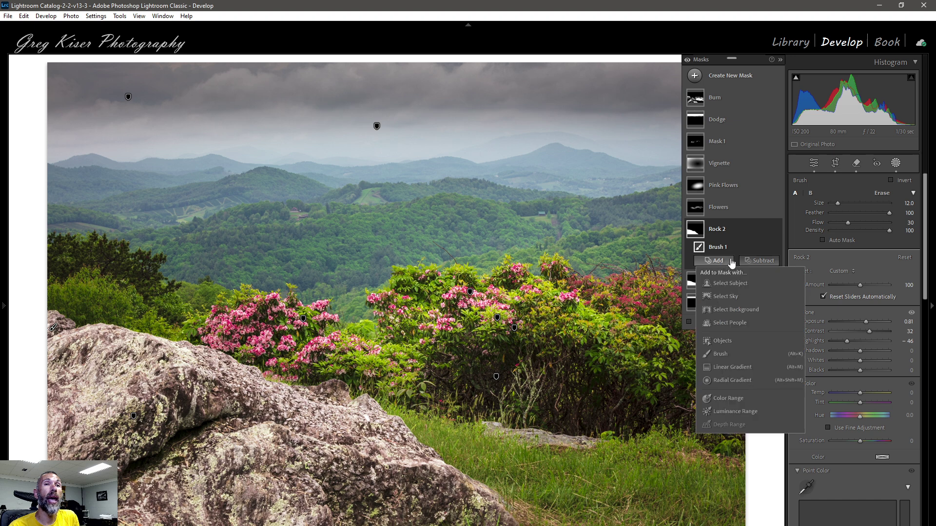
{"action": "left_click", "coordinate": [727, 380]}
{"action": "left_click_drag", "start_coordinate": [230, 213], "coordinate": [450, 274]}
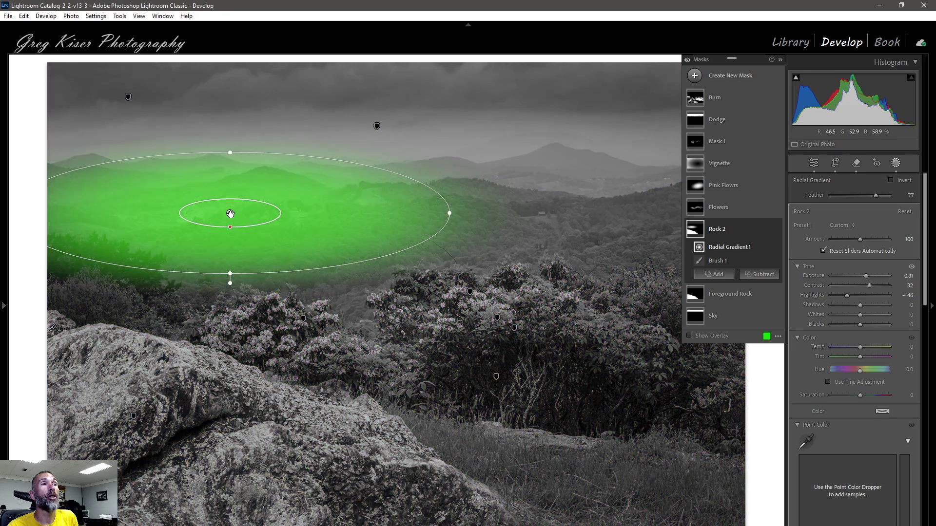
- Duplicate the radial gradient within Rock 2, move the copy over the hills on the right, and make it narrower and flatter
{"action": "right_click", "coordinate": [230, 214]}
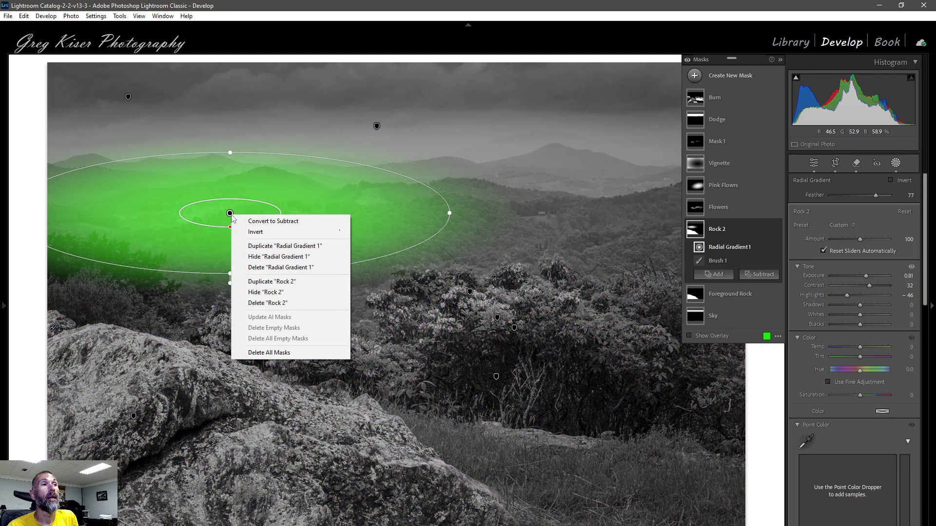
{"action": "left_click", "coordinate": [281, 246]}
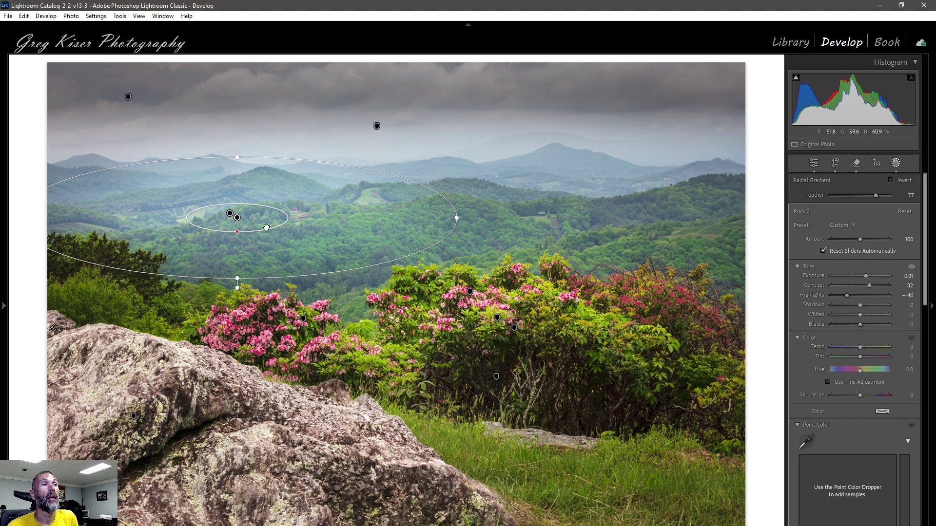
{"action": "left_click_drag", "start_coordinate": [266, 228], "coordinate": [566, 226]}
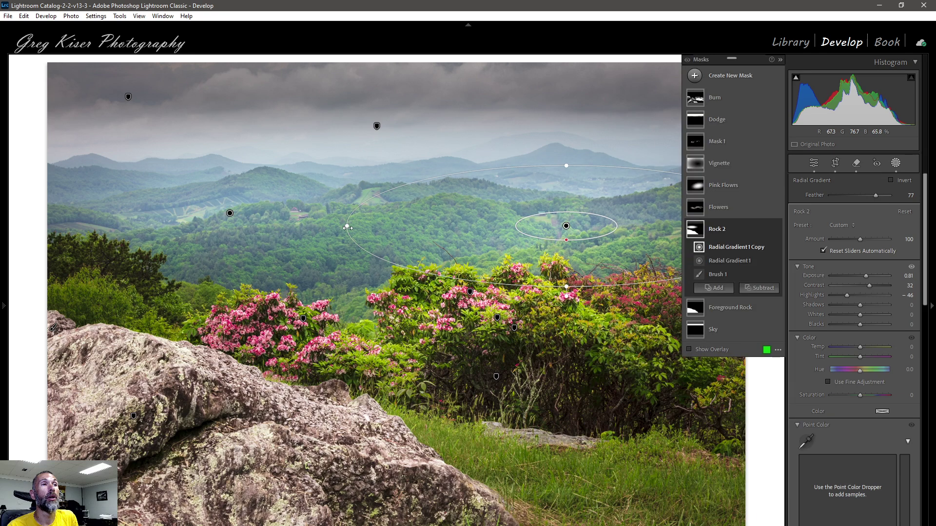
{"action": "left_click_drag", "start_coordinate": [347, 227], "coordinate": [475, 228]}
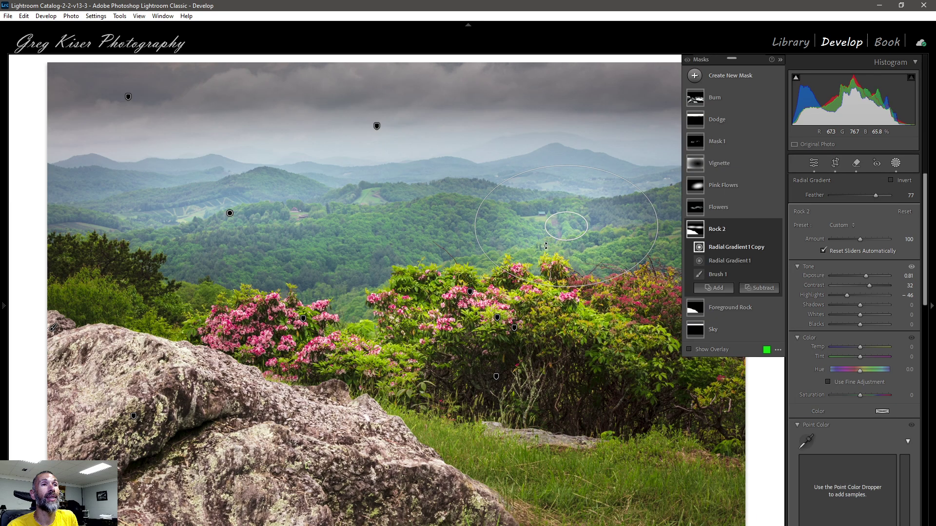
{"action": "left_click_drag", "start_coordinate": [566, 286], "coordinate": [566, 270]}
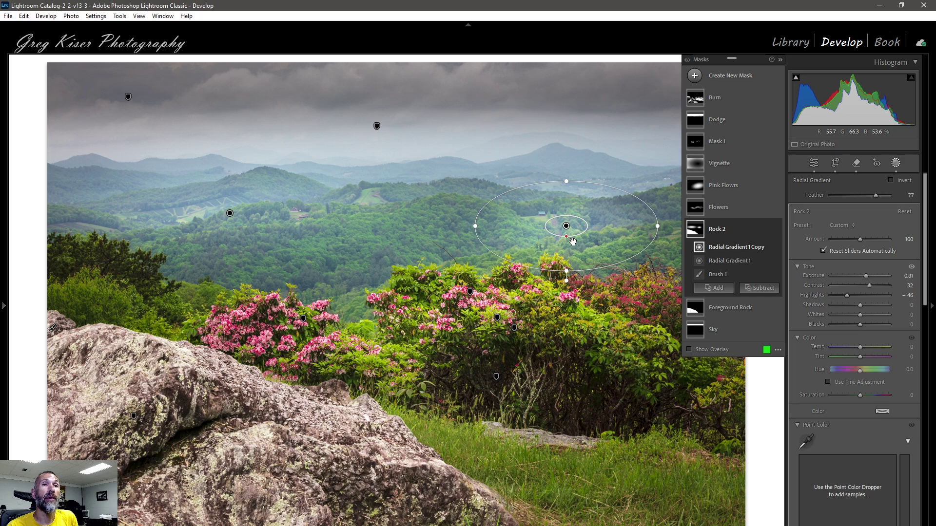
- Subtract a Linear Gradient from Rock 2, running from the distant mountain line down into the green valley
{"action": "left_click", "coordinate": [764, 288]}
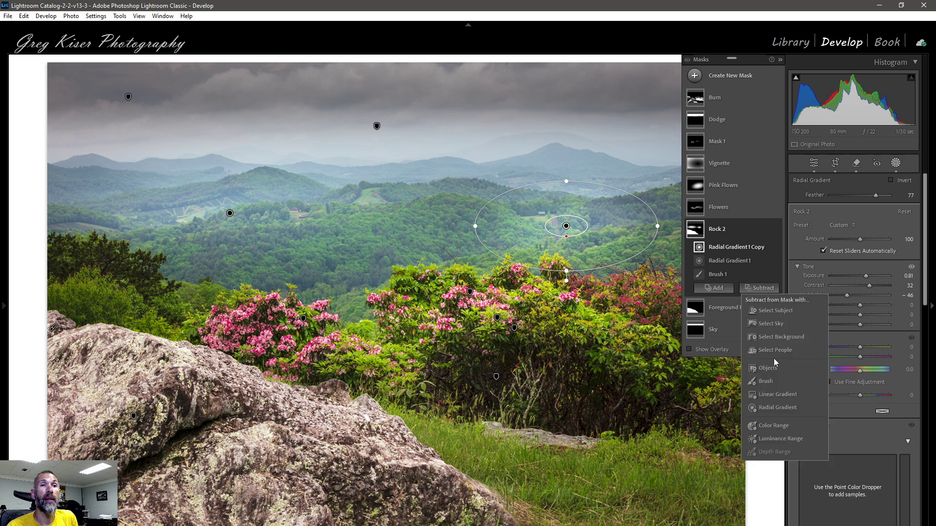
{"action": "left_click", "coordinate": [774, 396]}
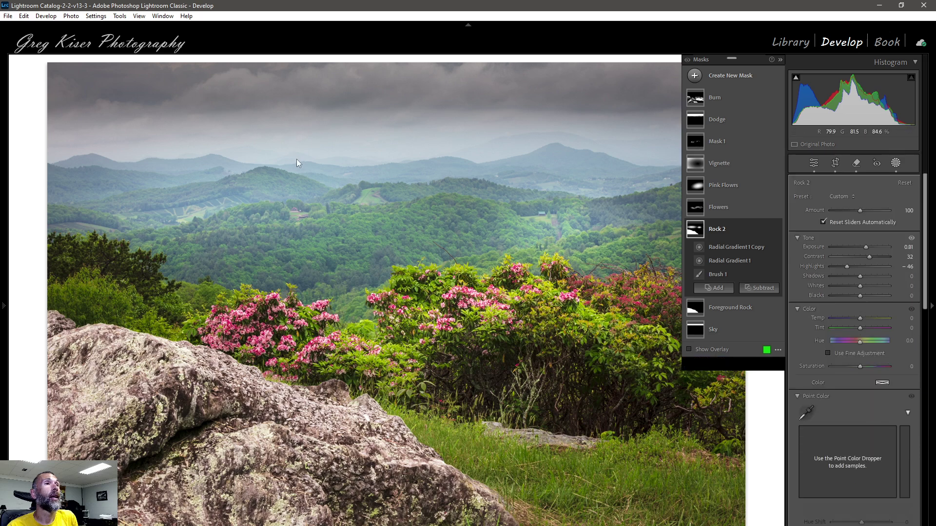
{"action": "left_click_drag", "start_coordinate": [301, 174], "coordinate": [301, 219]}
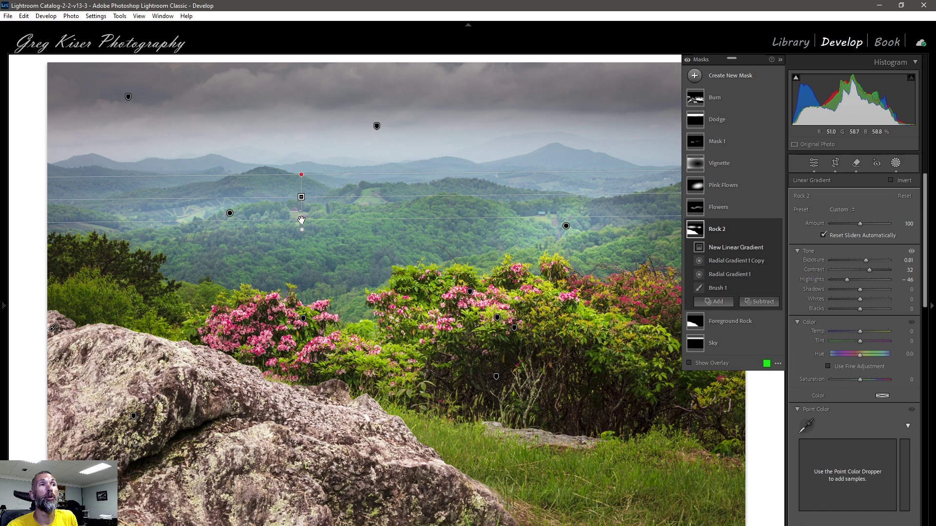
{"action": "mouse_move", "coordinate": [694, 234]}
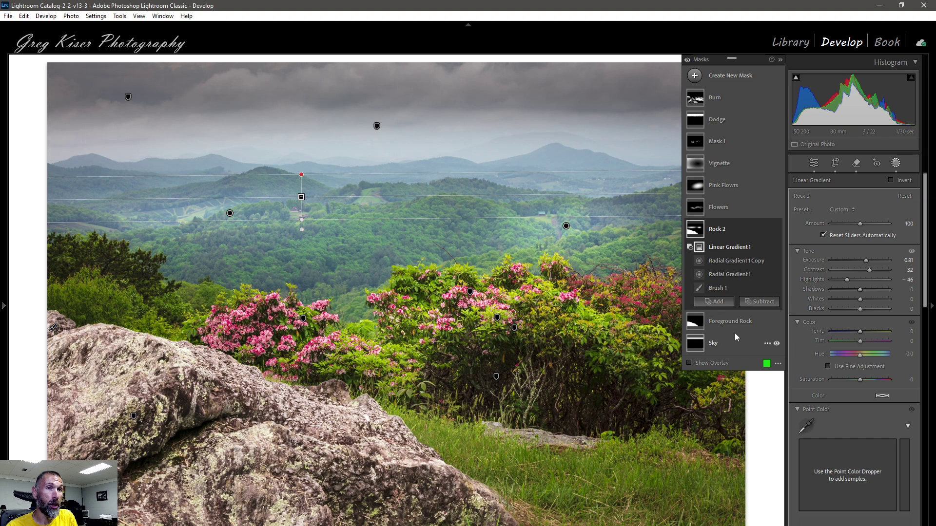
{"action": "key", "text": "alt"}
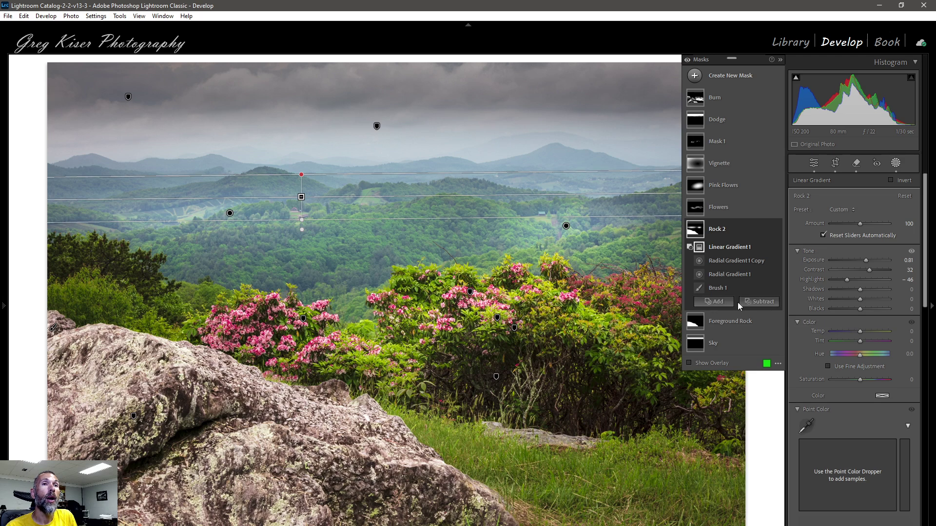
- Create a new Radial Gradient mask over the valley and flowers at the photo's center, with Feather reduced to 29
{"action": "left_click", "coordinate": [730, 77]}
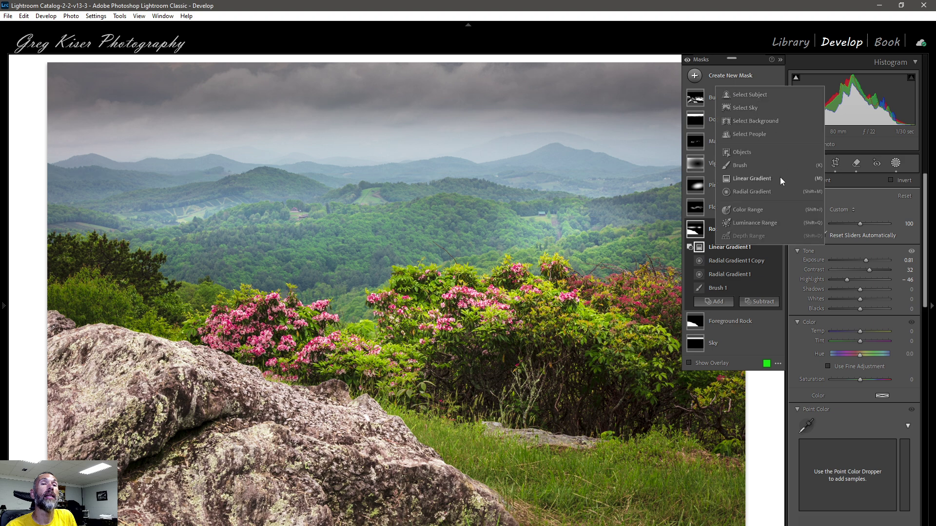
{"action": "left_click", "coordinate": [755, 191]}
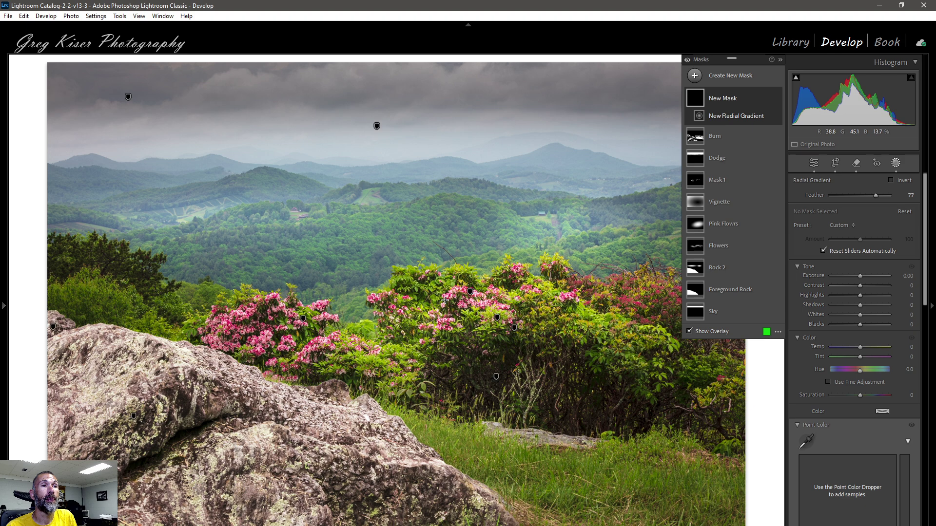
{"action": "left_click_drag", "start_coordinate": [446, 300], "coordinate": [766, 449]}
{"action": "left_click_drag", "start_coordinate": [795, 461], "coordinate": [795, 462]}
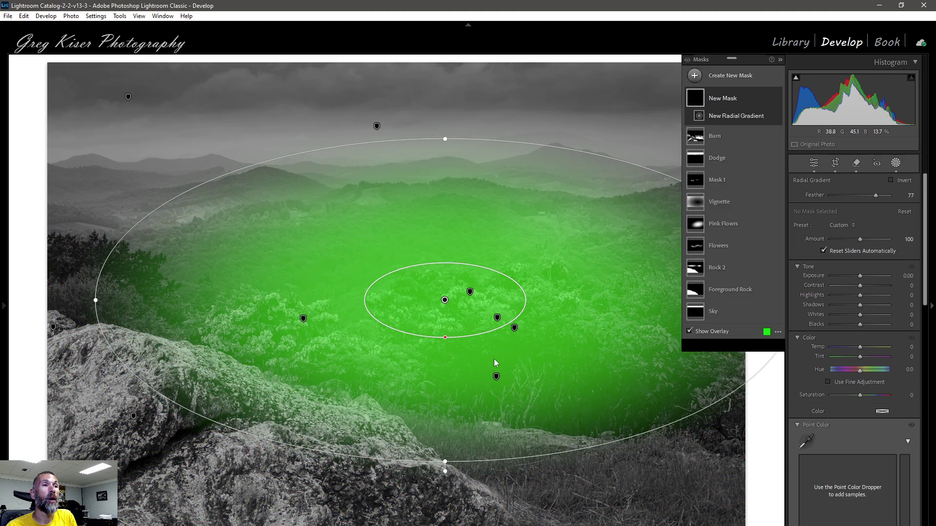
{"action": "left_click_drag", "start_coordinate": [445, 338], "coordinate": [449, 415]}
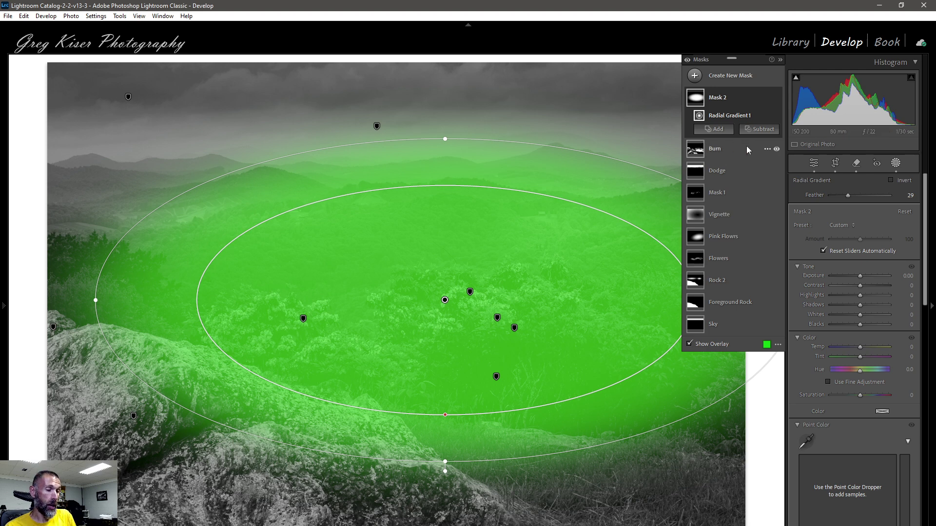
- Intersect the new radial mask with a Color Range sampled from the pink flowers, and set its Refine to 43
{"action": "key", "text": "alt"}
{"action": "left_click", "coordinate": [741, 129], "text": "alt"}
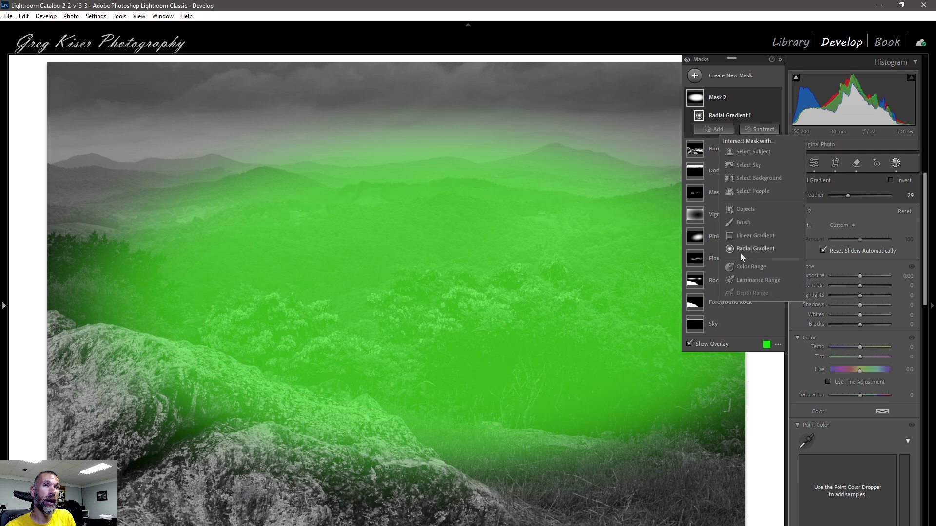
{"action": "left_click", "coordinate": [742, 268]}
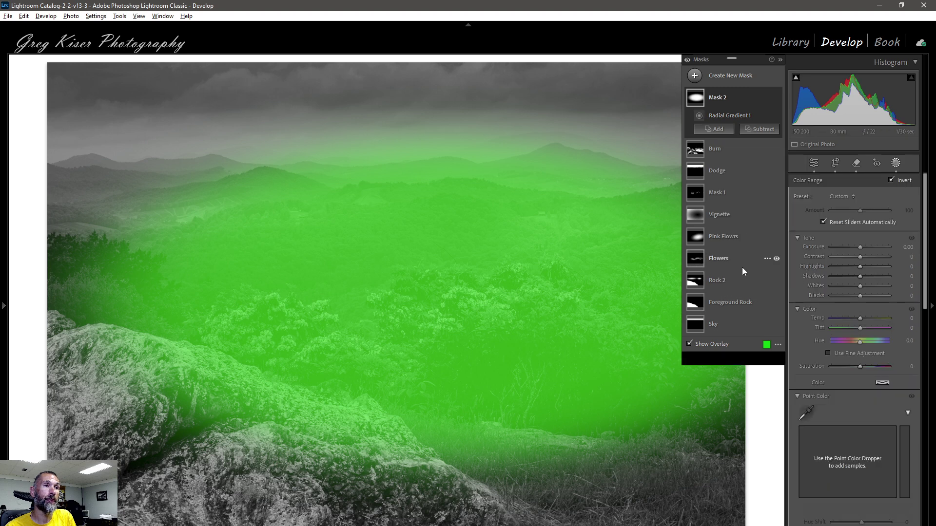
{"action": "left_click", "coordinate": [495, 292]}
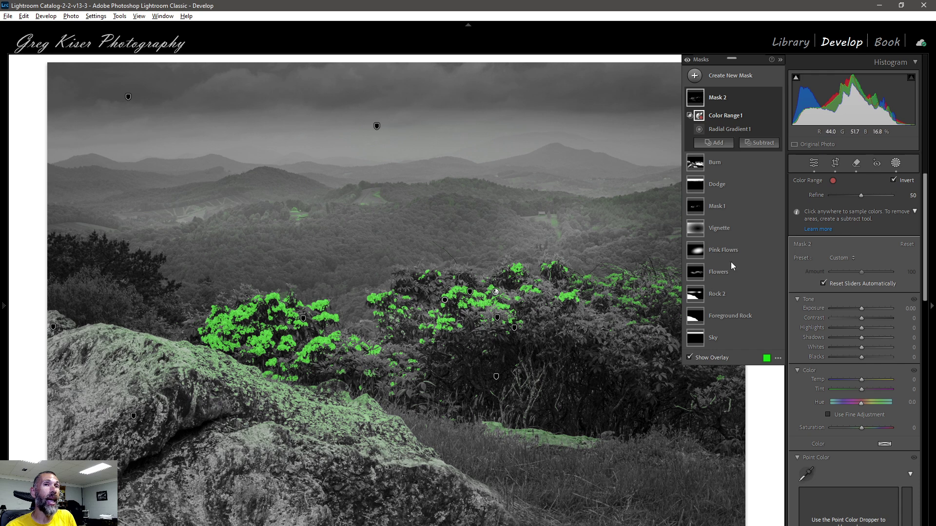
{"action": "left_click_drag", "start_coordinate": [861, 196], "coordinate": [860, 196]}
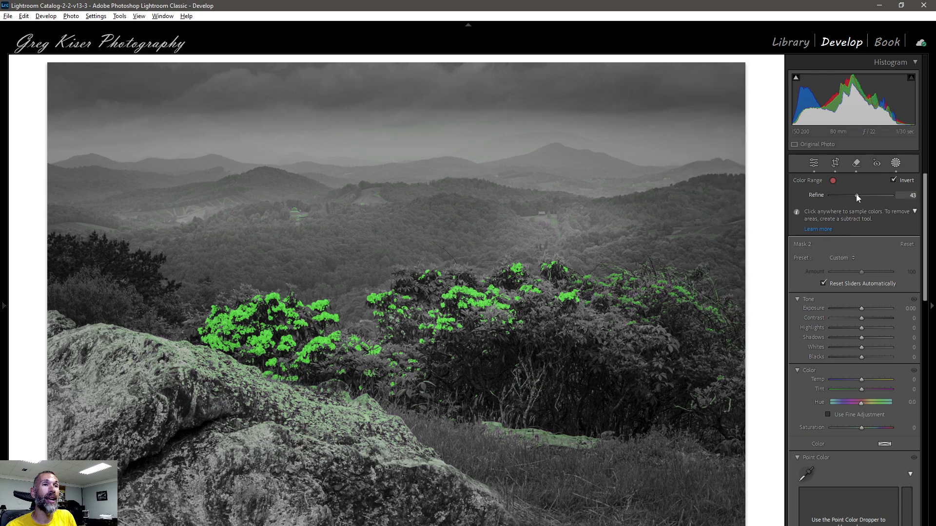
{"action": "left_click_drag", "start_coordinate": [856, 195], "coordinate": [856, 195]}
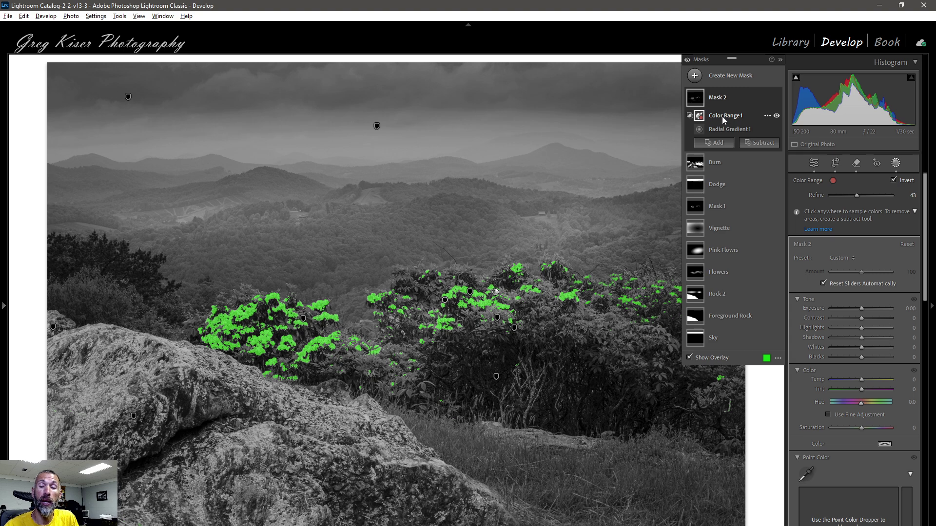
{"action": "left_click", "coordinate": [556, 262]}
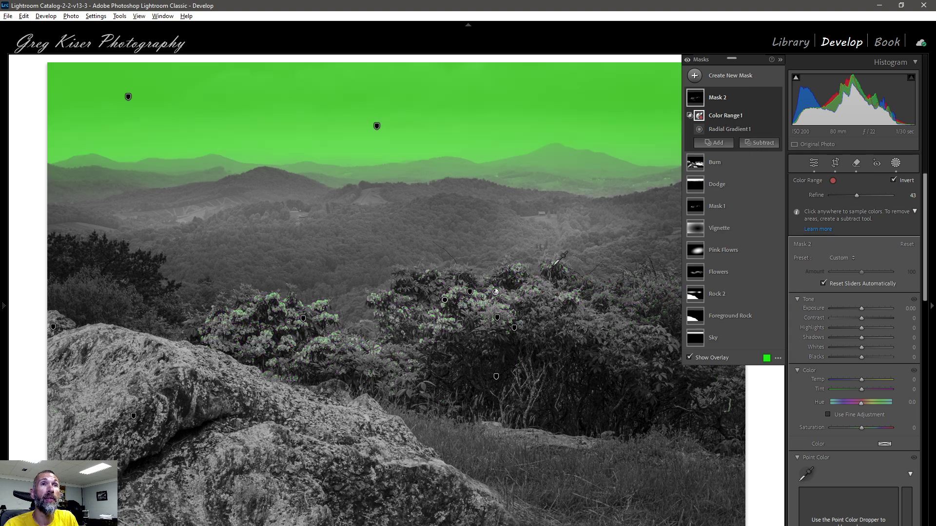
{"action": "left_click", "coordinate": [483, 296]}
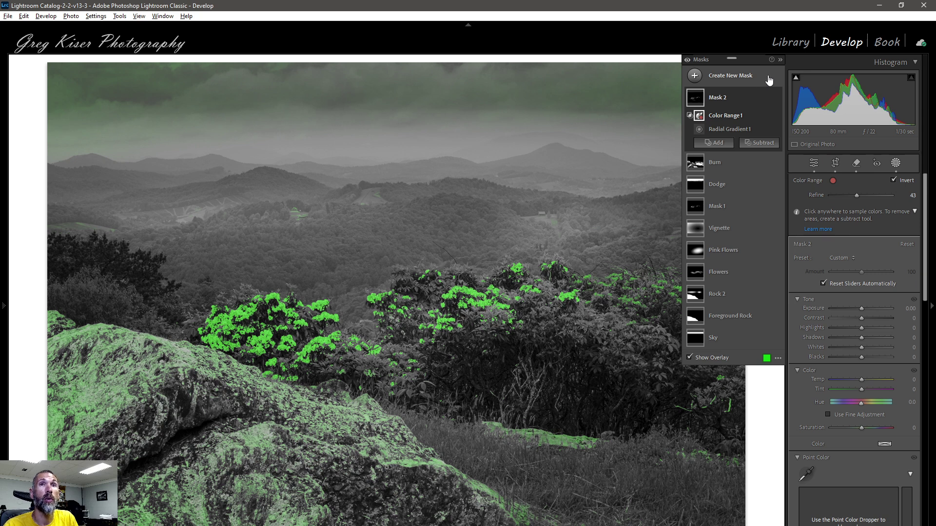
{"action": "left_click", "coordinate": [813, 166]}
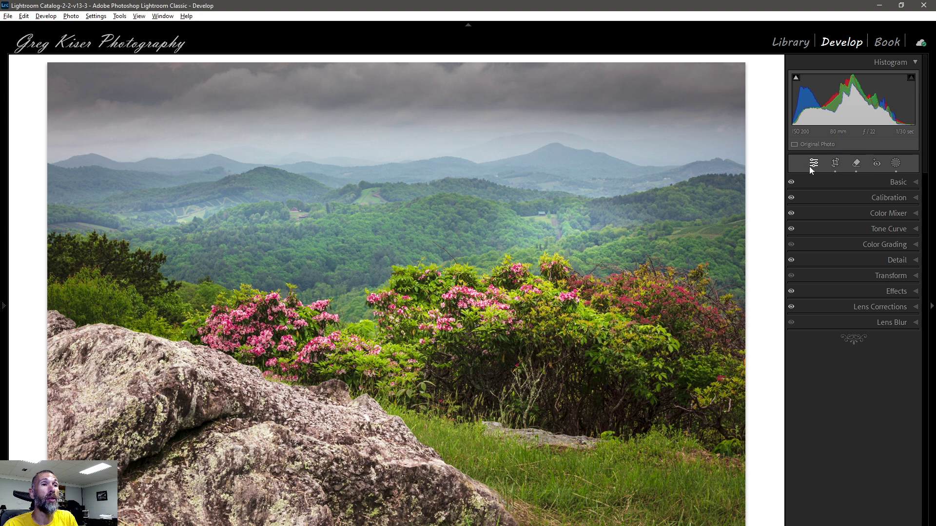
{"action": "left_click", "coordinate": [895, 163]}
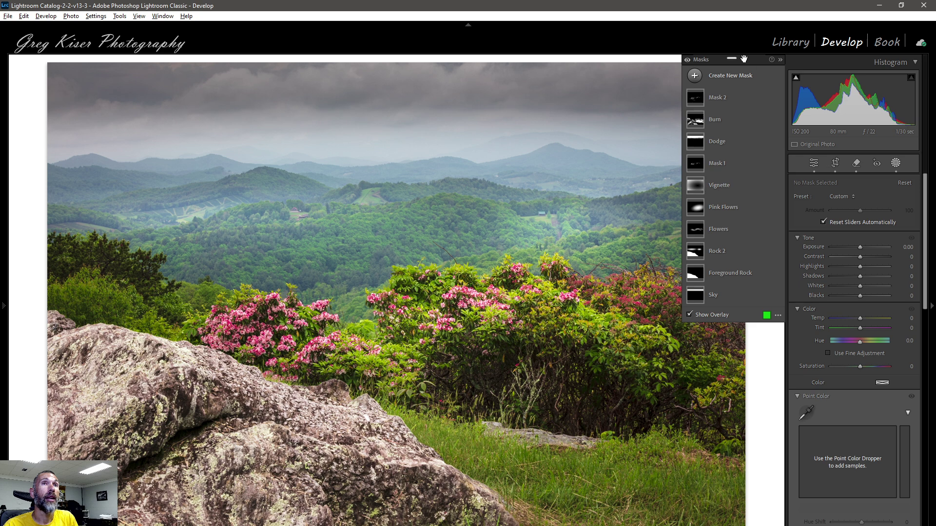
{"action": "mouse_move", "coordinate": [734, 59]}
{"action": "left_mouse_down"}
{"action": "mouse_move", "coordinate": [346, 130]}
{"action": "mouse_move", "coordinate": [118, 101]}
{"action": "mouse_move", "coordinate": [86, 59]}
{"action": "mouse_move", "coordinate": [212, 170]}
{"action": "mouse_move", "coordinate": [303, 213]}
{"action": "mouse_move", "coordinate": [495, 168]}
{"action": "mouse_move", "coordinate": [724, 60]}
{"action": "left_mouse_up"}
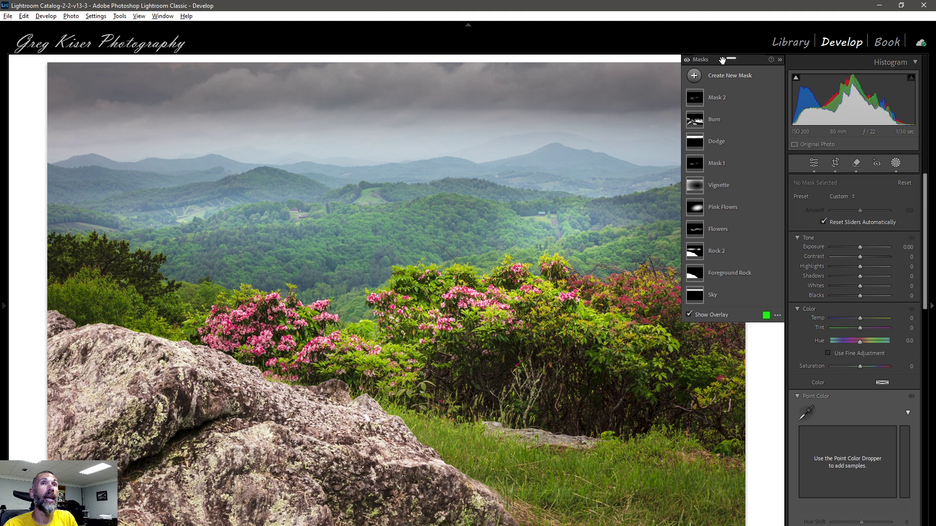
- Leave masking and retouch a spot in the dark clouds using the Remove tool in Heal mode at size 11
{"action": "left_click", "coordinate": [814, 163]}
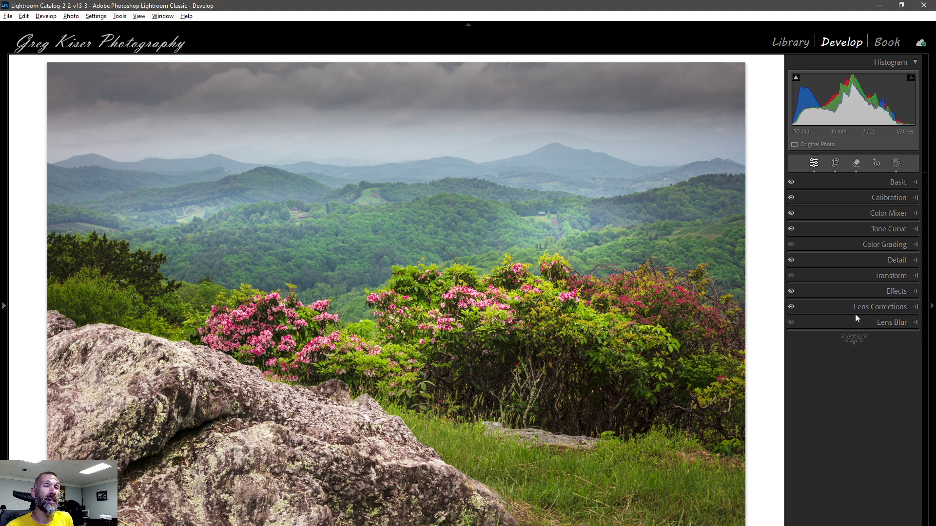
{"action": "left_click", "coordinate": [865, 164]}
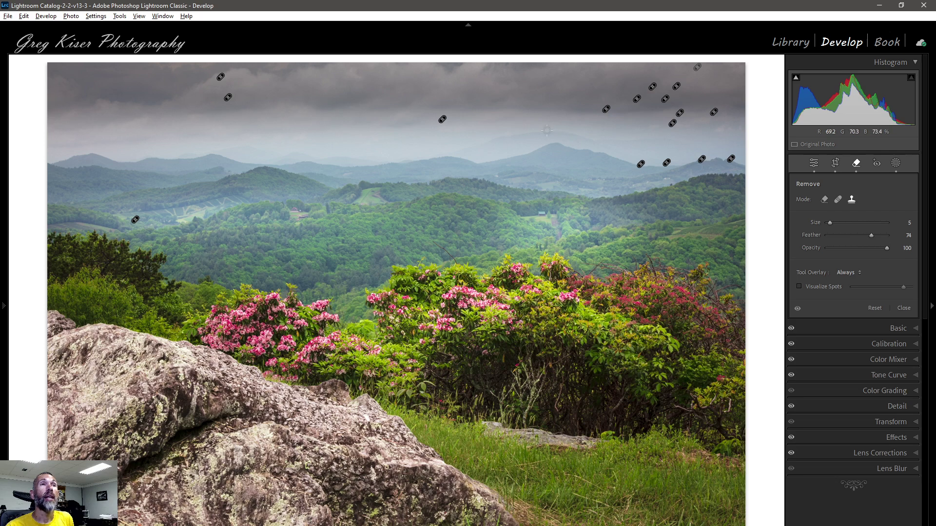
{"action": "scroll", "coordinate": [520, 130], "scroll_direction": "up", "scroll_amount": 3}
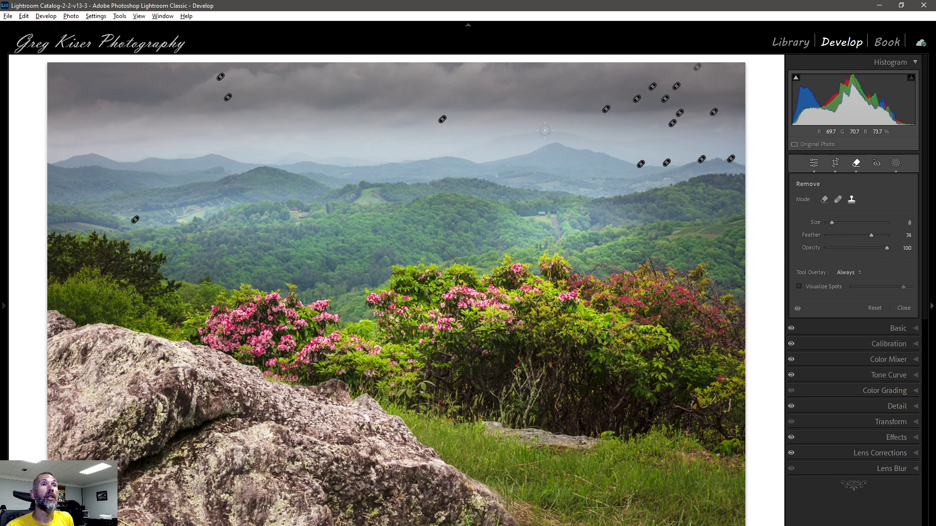
{"action": "left_click", "coordinate": [838, 199]}
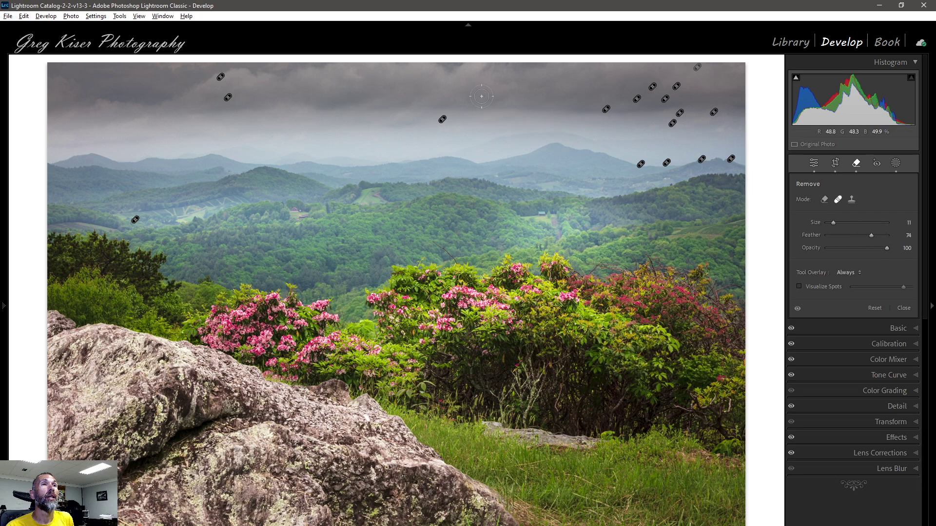
{"action": "left_click", "coordinate": [545, 142]}
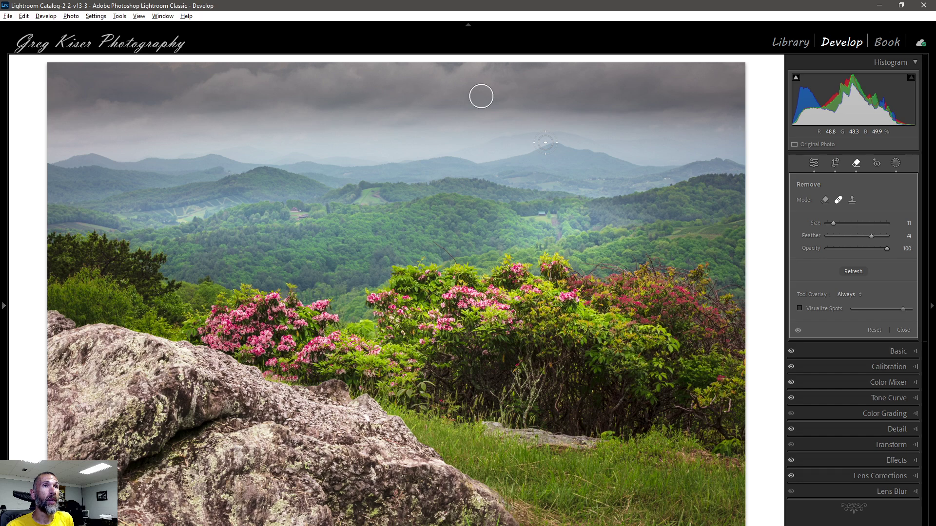
- Heal a short horizontal strip of the dark clouds above the distant mountains and close the Remove tool
{"action": "left_click_drag", "start_coordinate": [481, 96], "coordinate": [542, 92]}
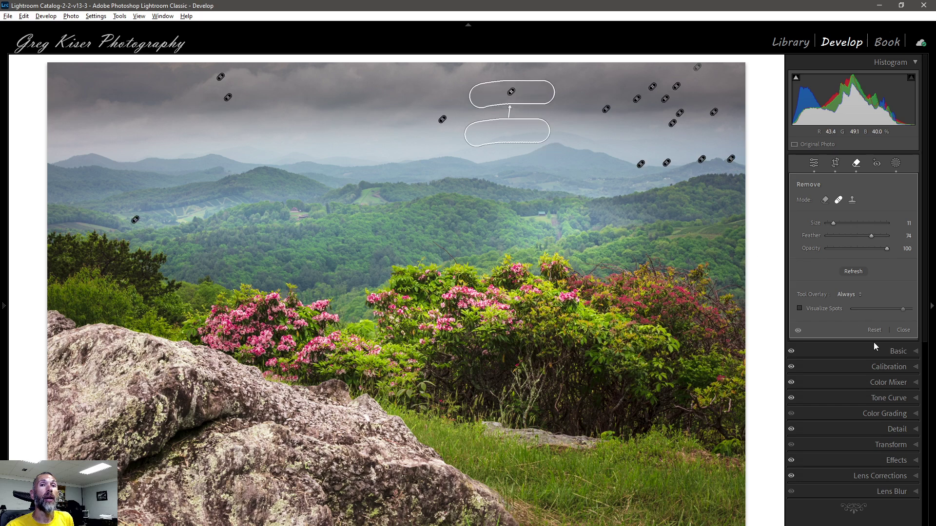
{"action": "left_click", "coordinate": [903, 331]}
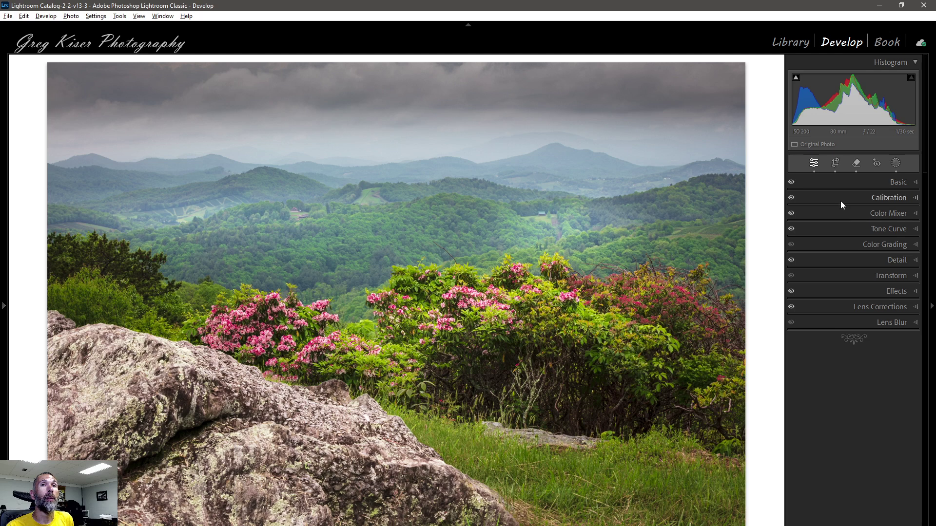
- Return to masking, check the Sky and Rock 2 masks for the Update AI Masks option, and leave masking
{"action": "left_click", "coordinate": [896, 164]}
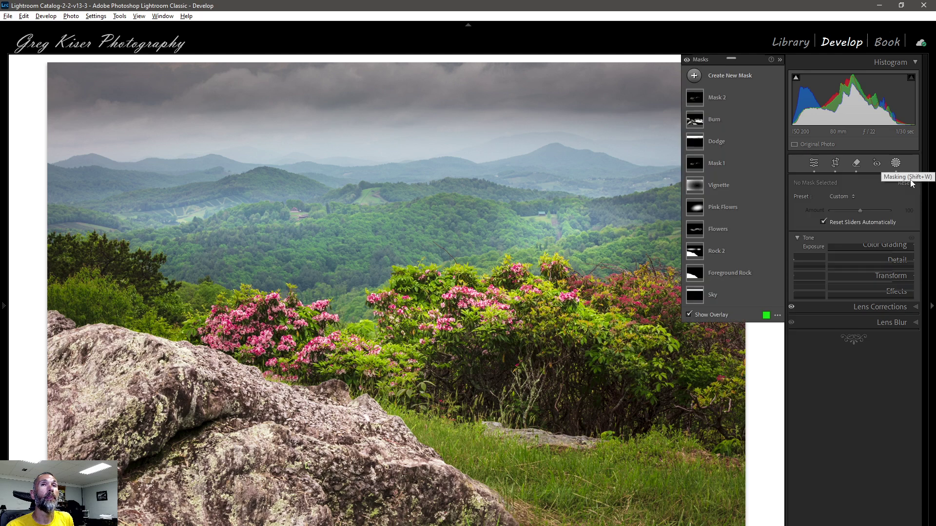
{"action": "left_click", "coordinate": [767, 295]}
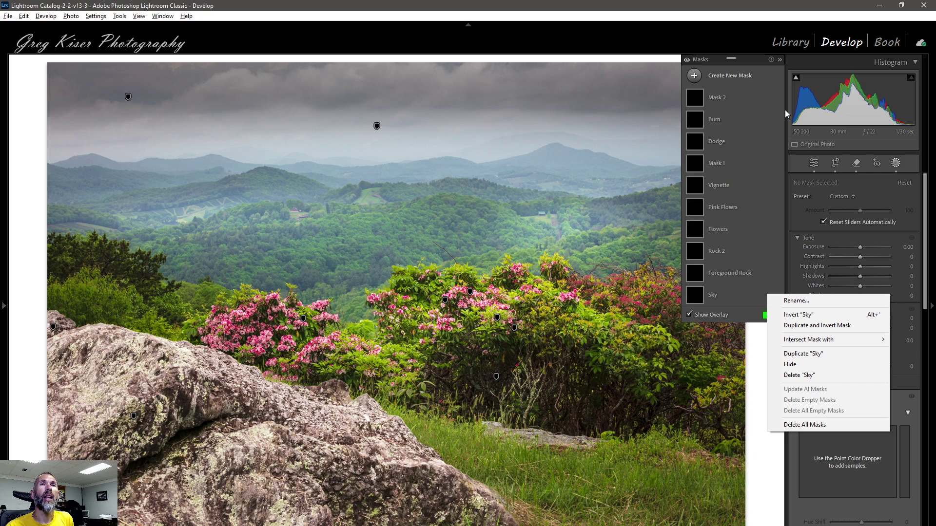
{"action": "left_click", "coordinate": [738, 61]}
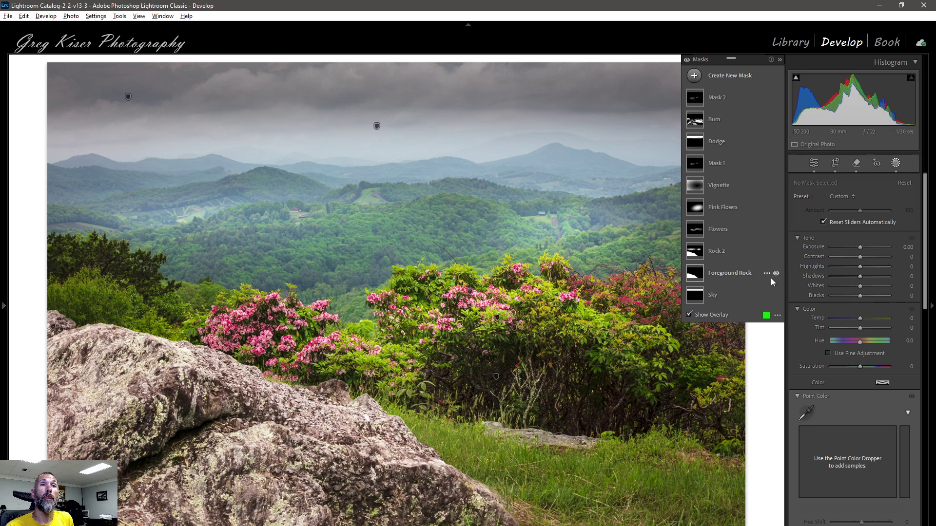
{"action": "left_click", "coordinate": [767, 252]}
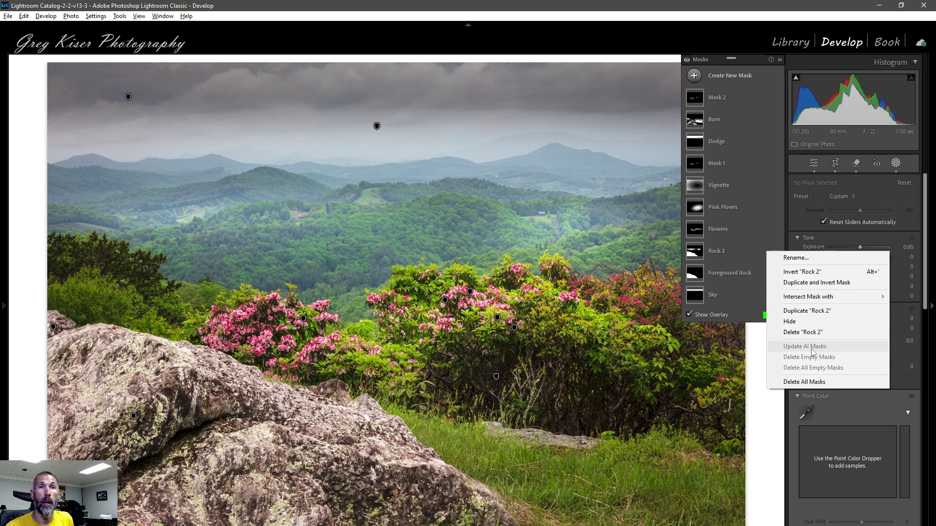
{"action": "left_click", "coordinate": [815, 164]}
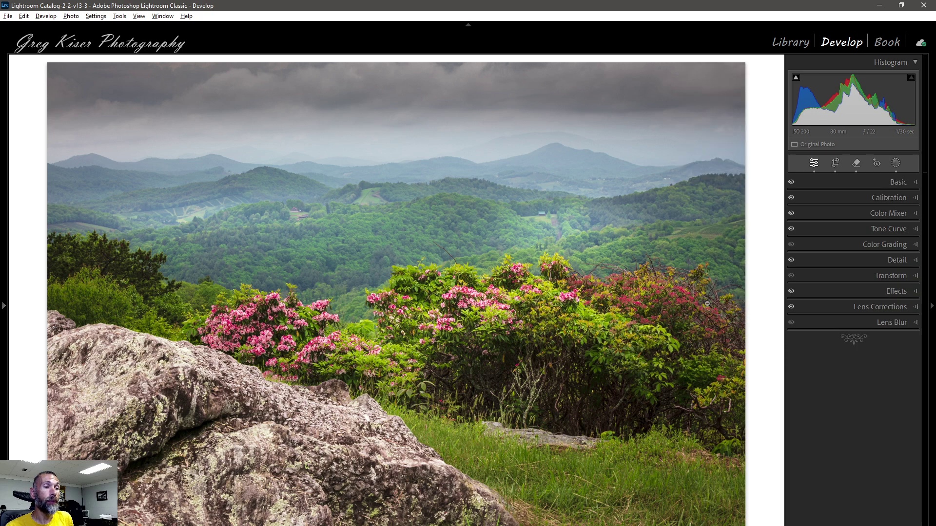